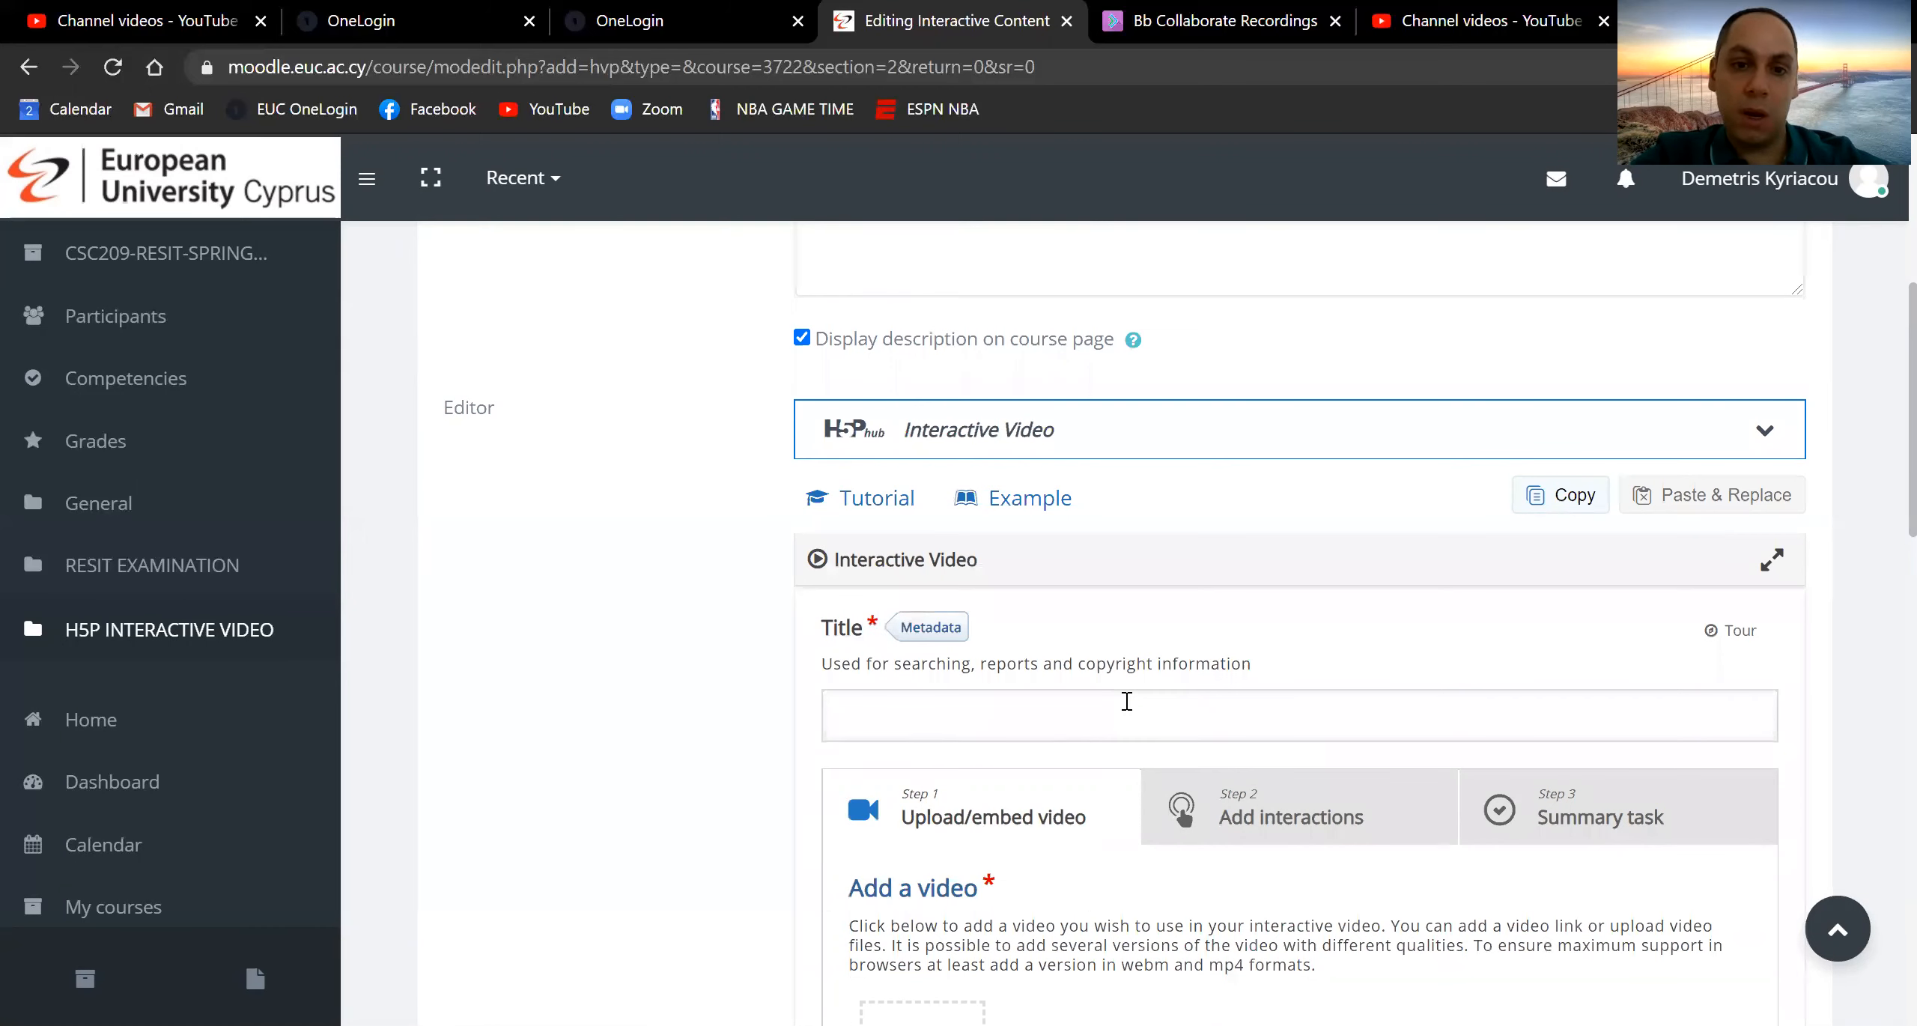
Title the H5P content "Interactive Video 1" and open the video source options for adding a video
click(1127, 701)
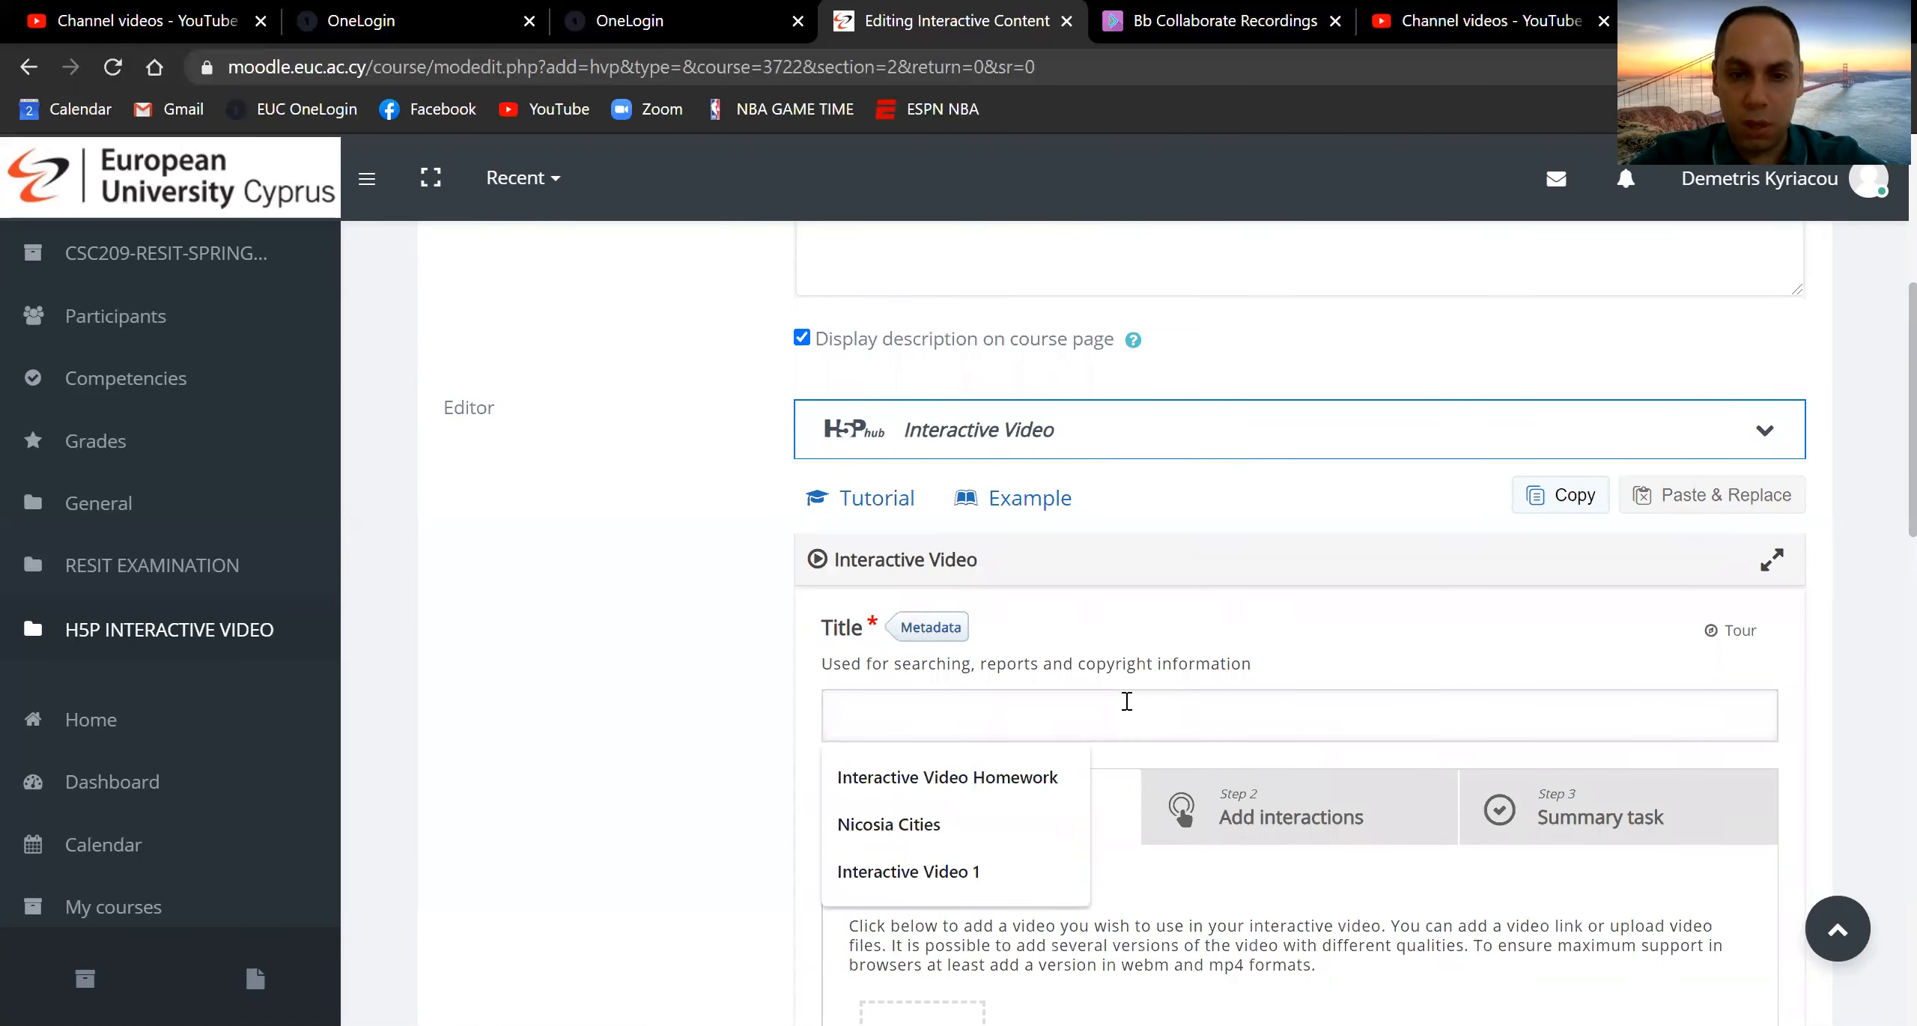
click(966, 869)
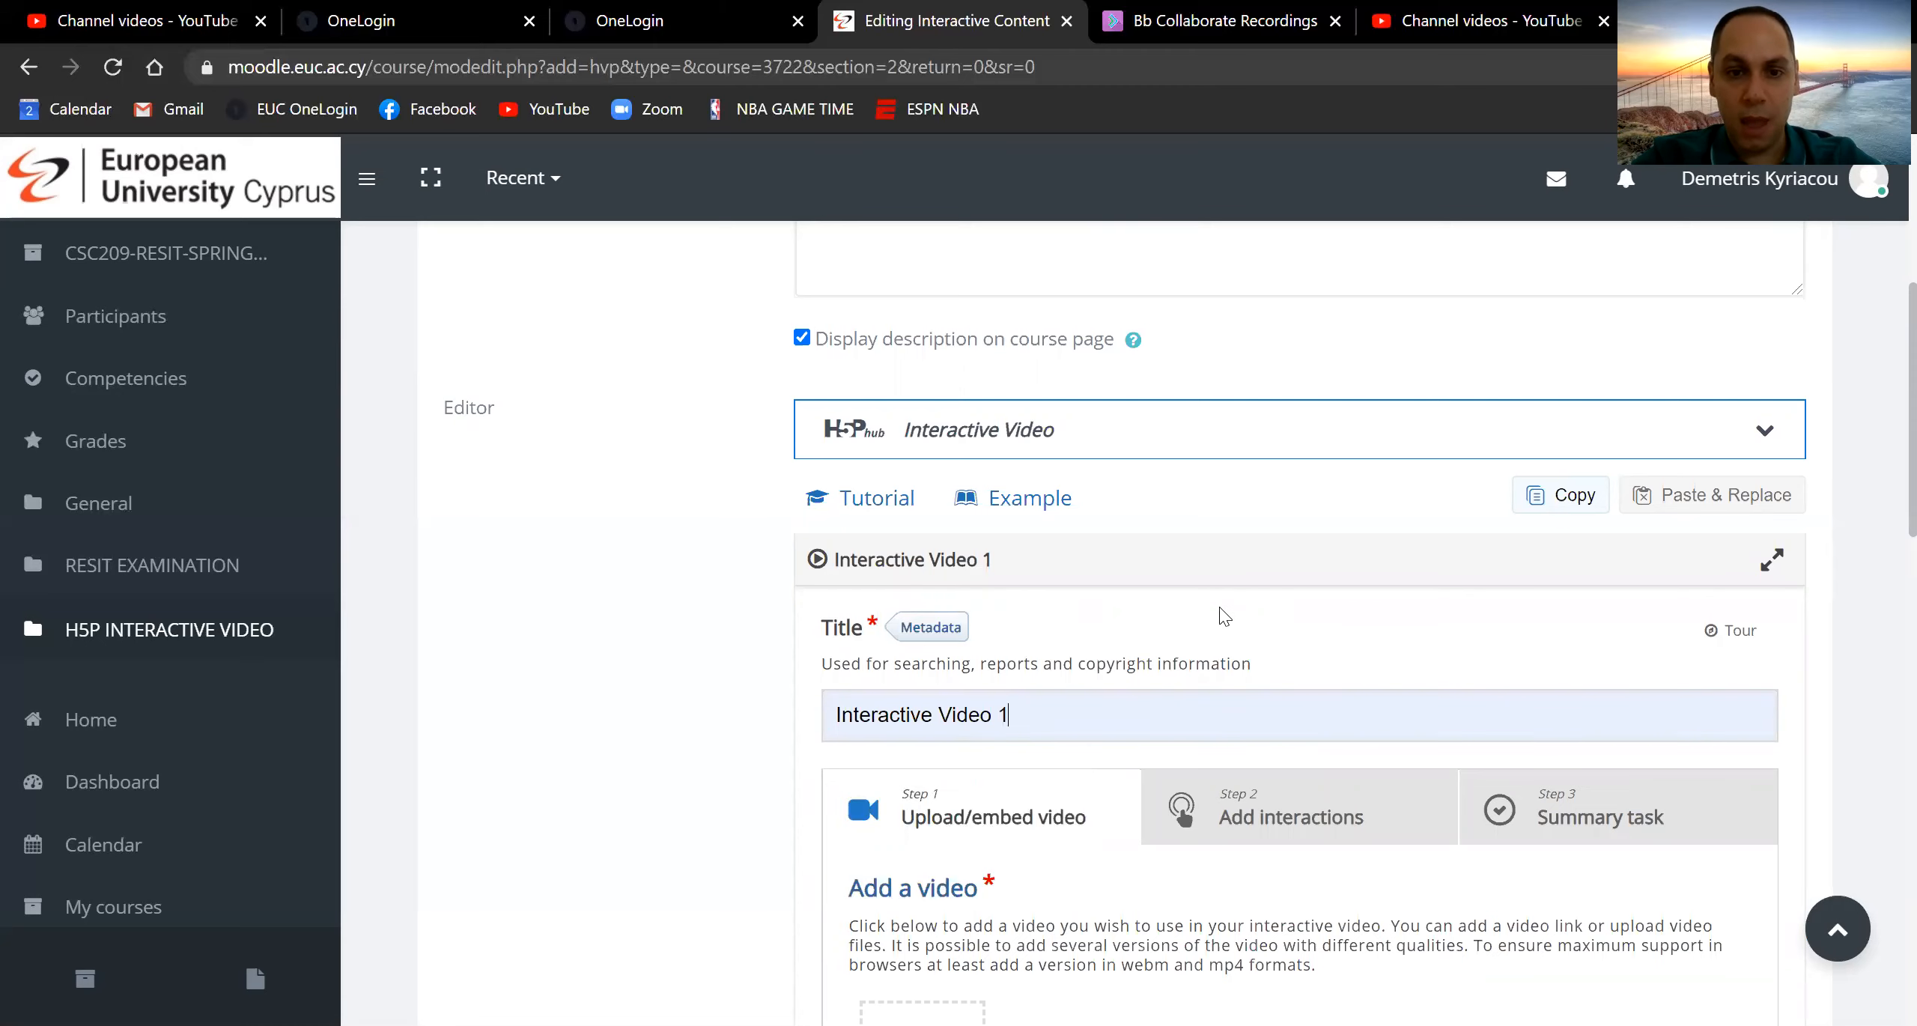
scroll(1225, 616, down, 5)
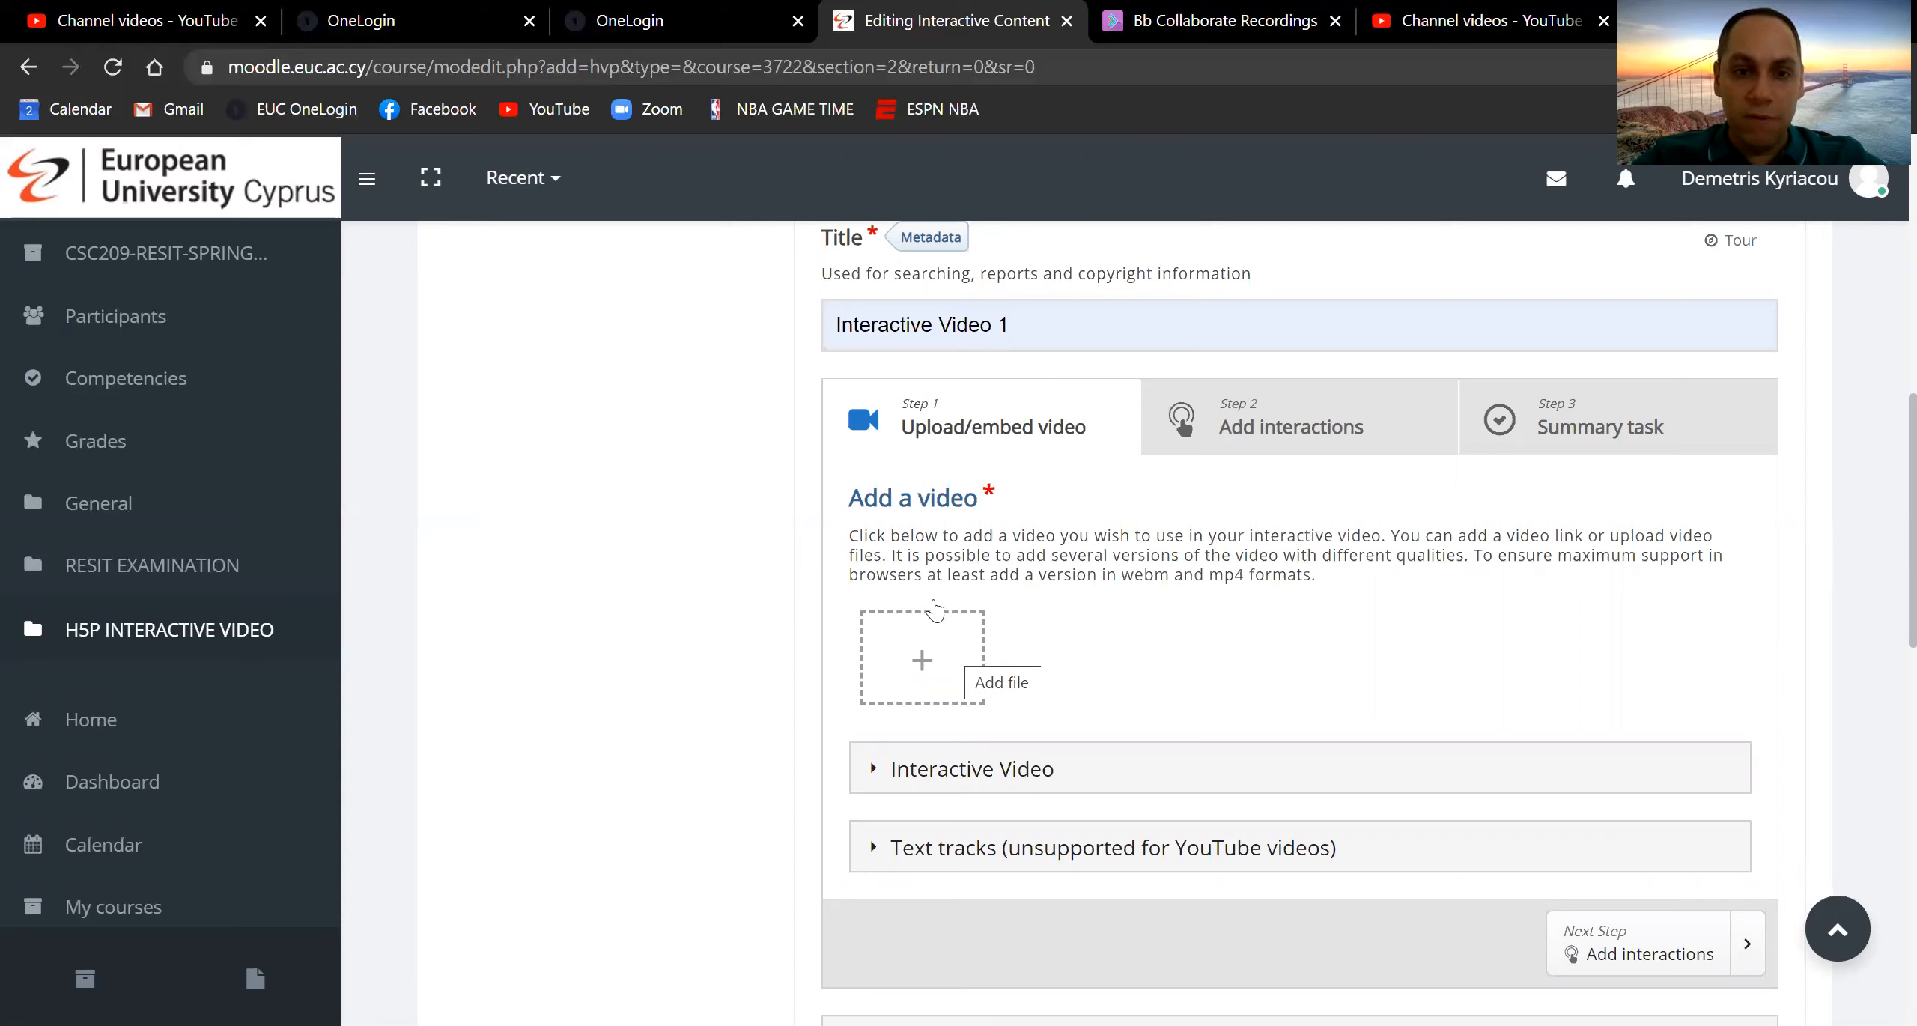
click(923, 662)
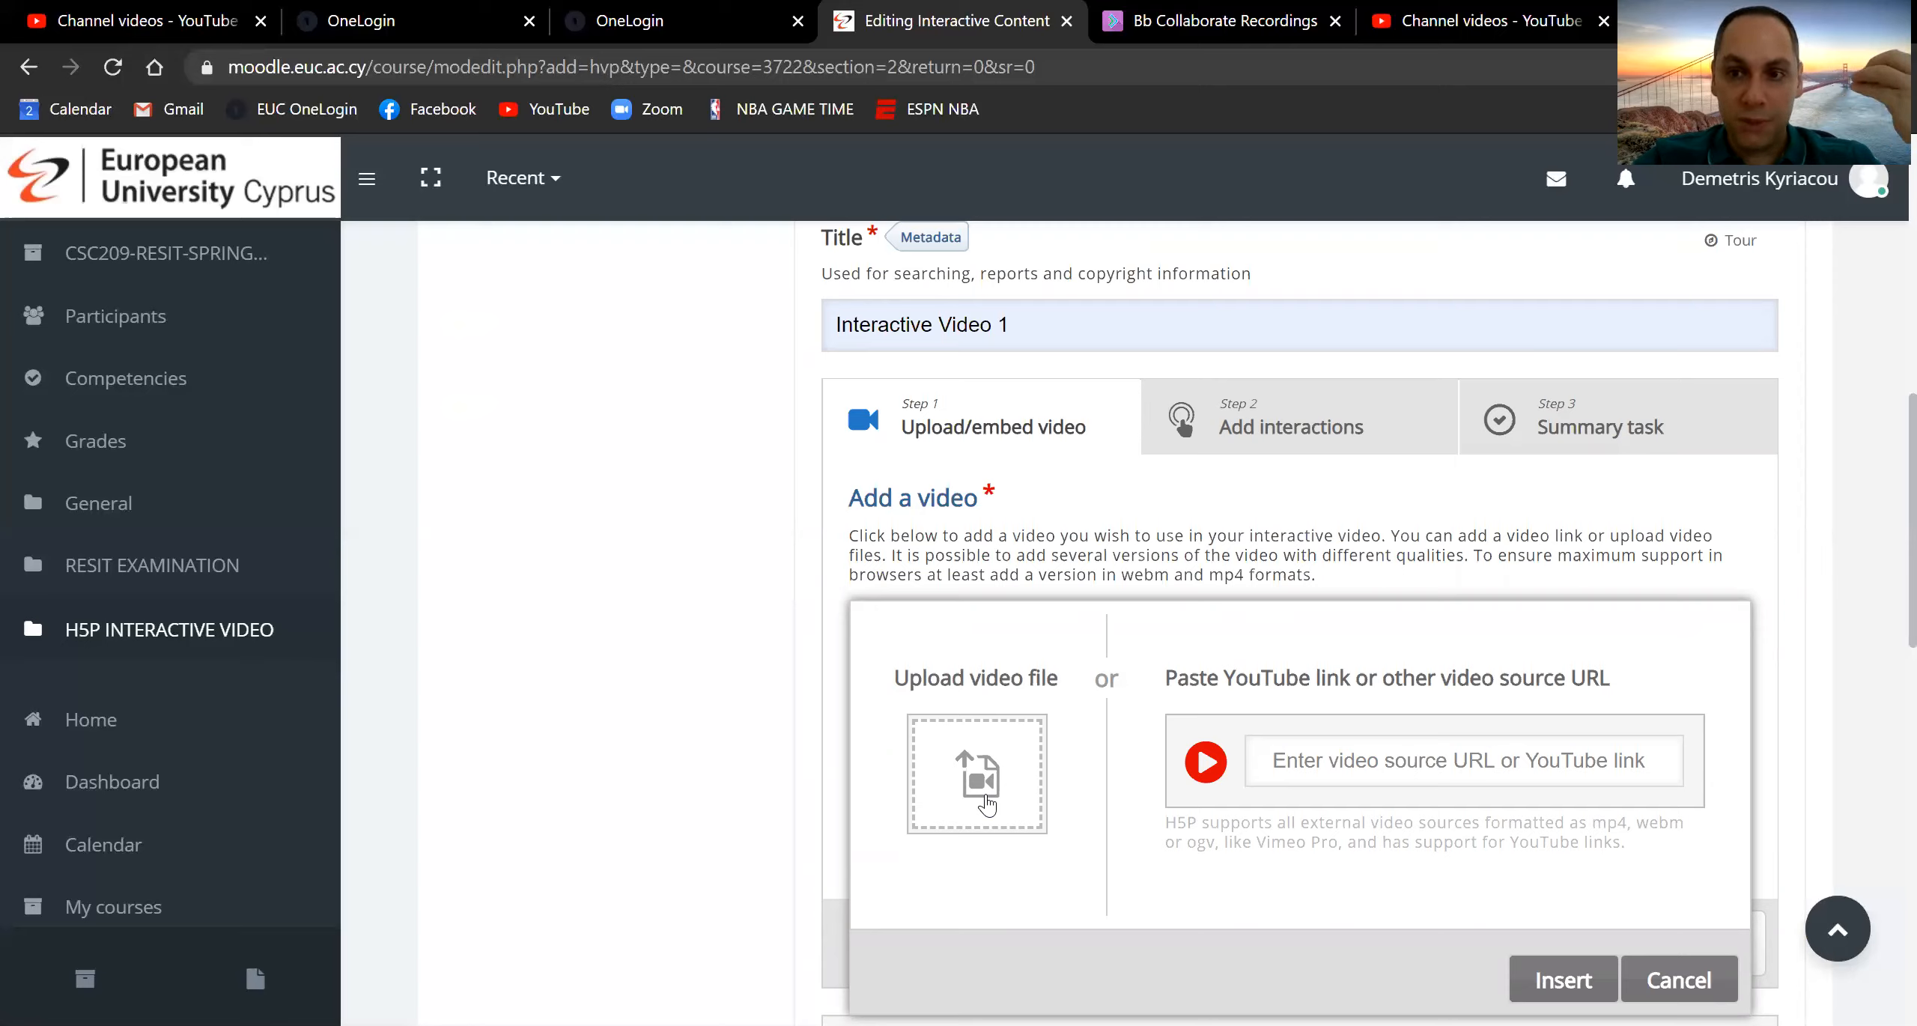
click(1394, 758)
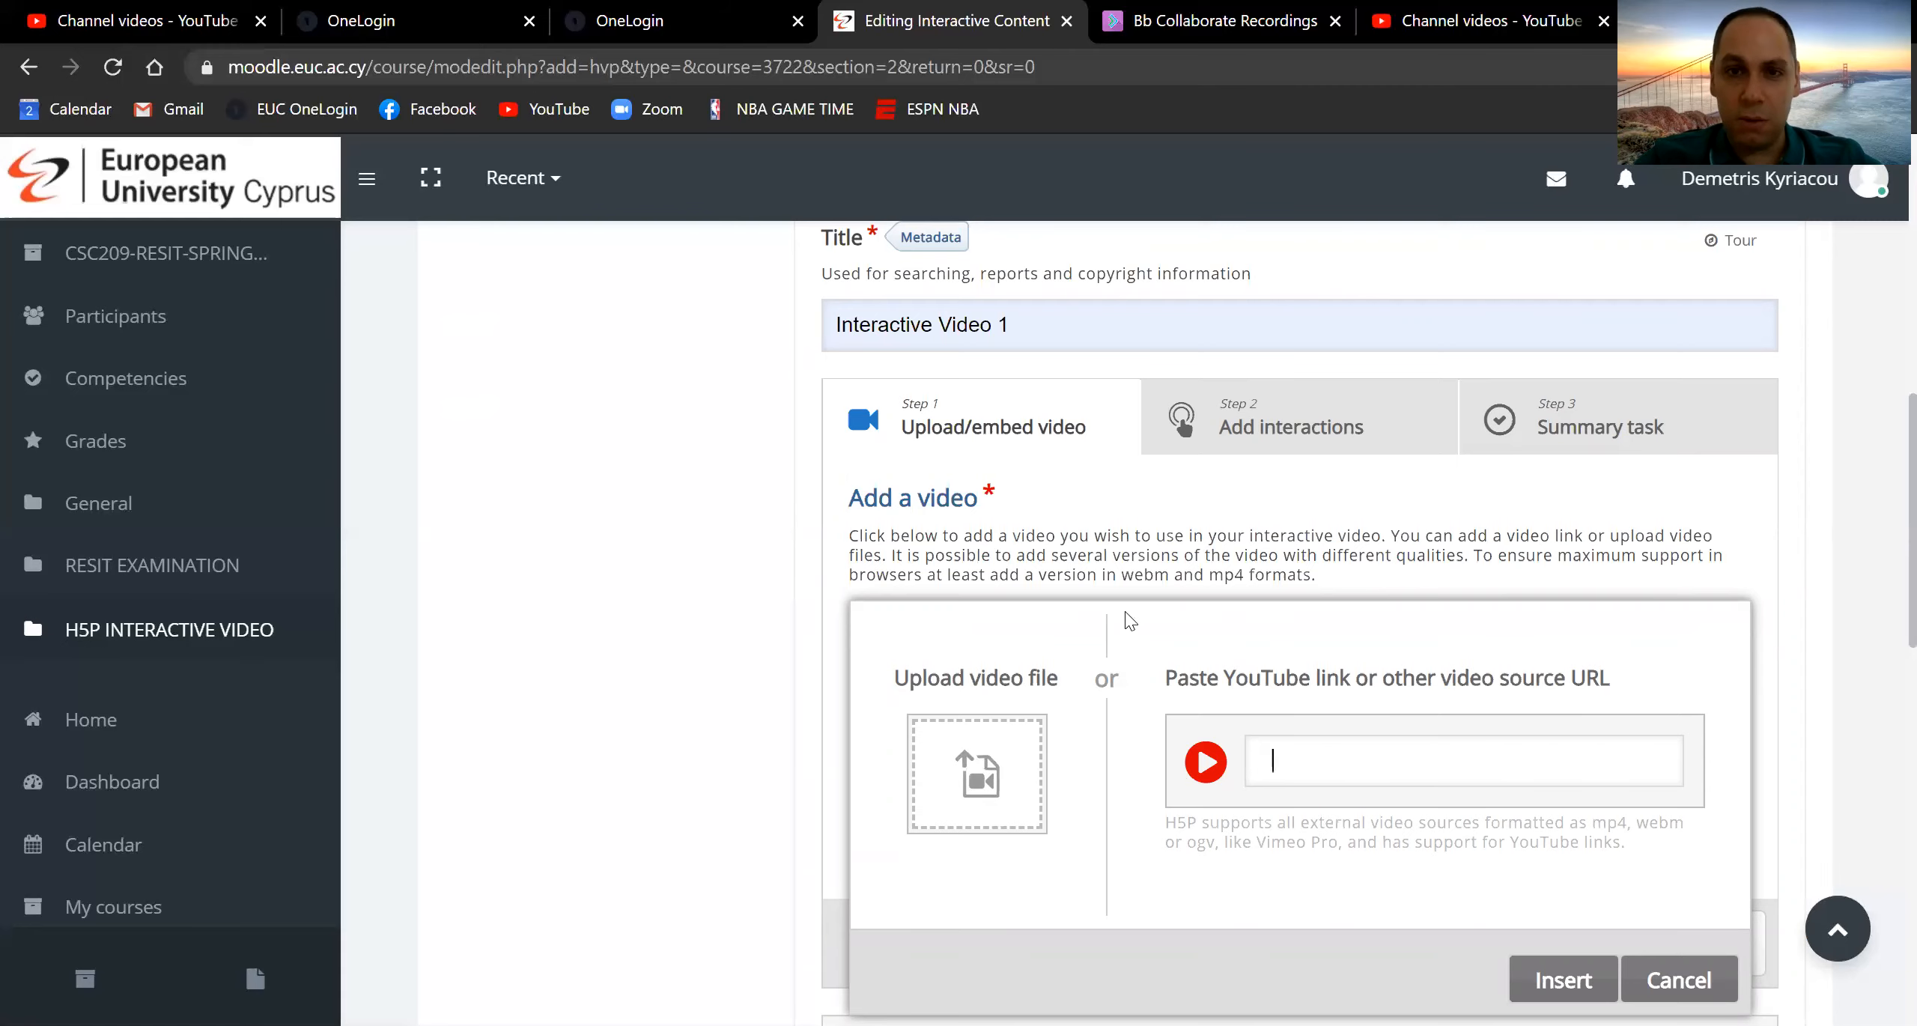
Switch to Blackboard Collaborate and download the "How to create a Quiz on Moodle" recording to the Desktop as "Lecture 1"
click(1162, 10)
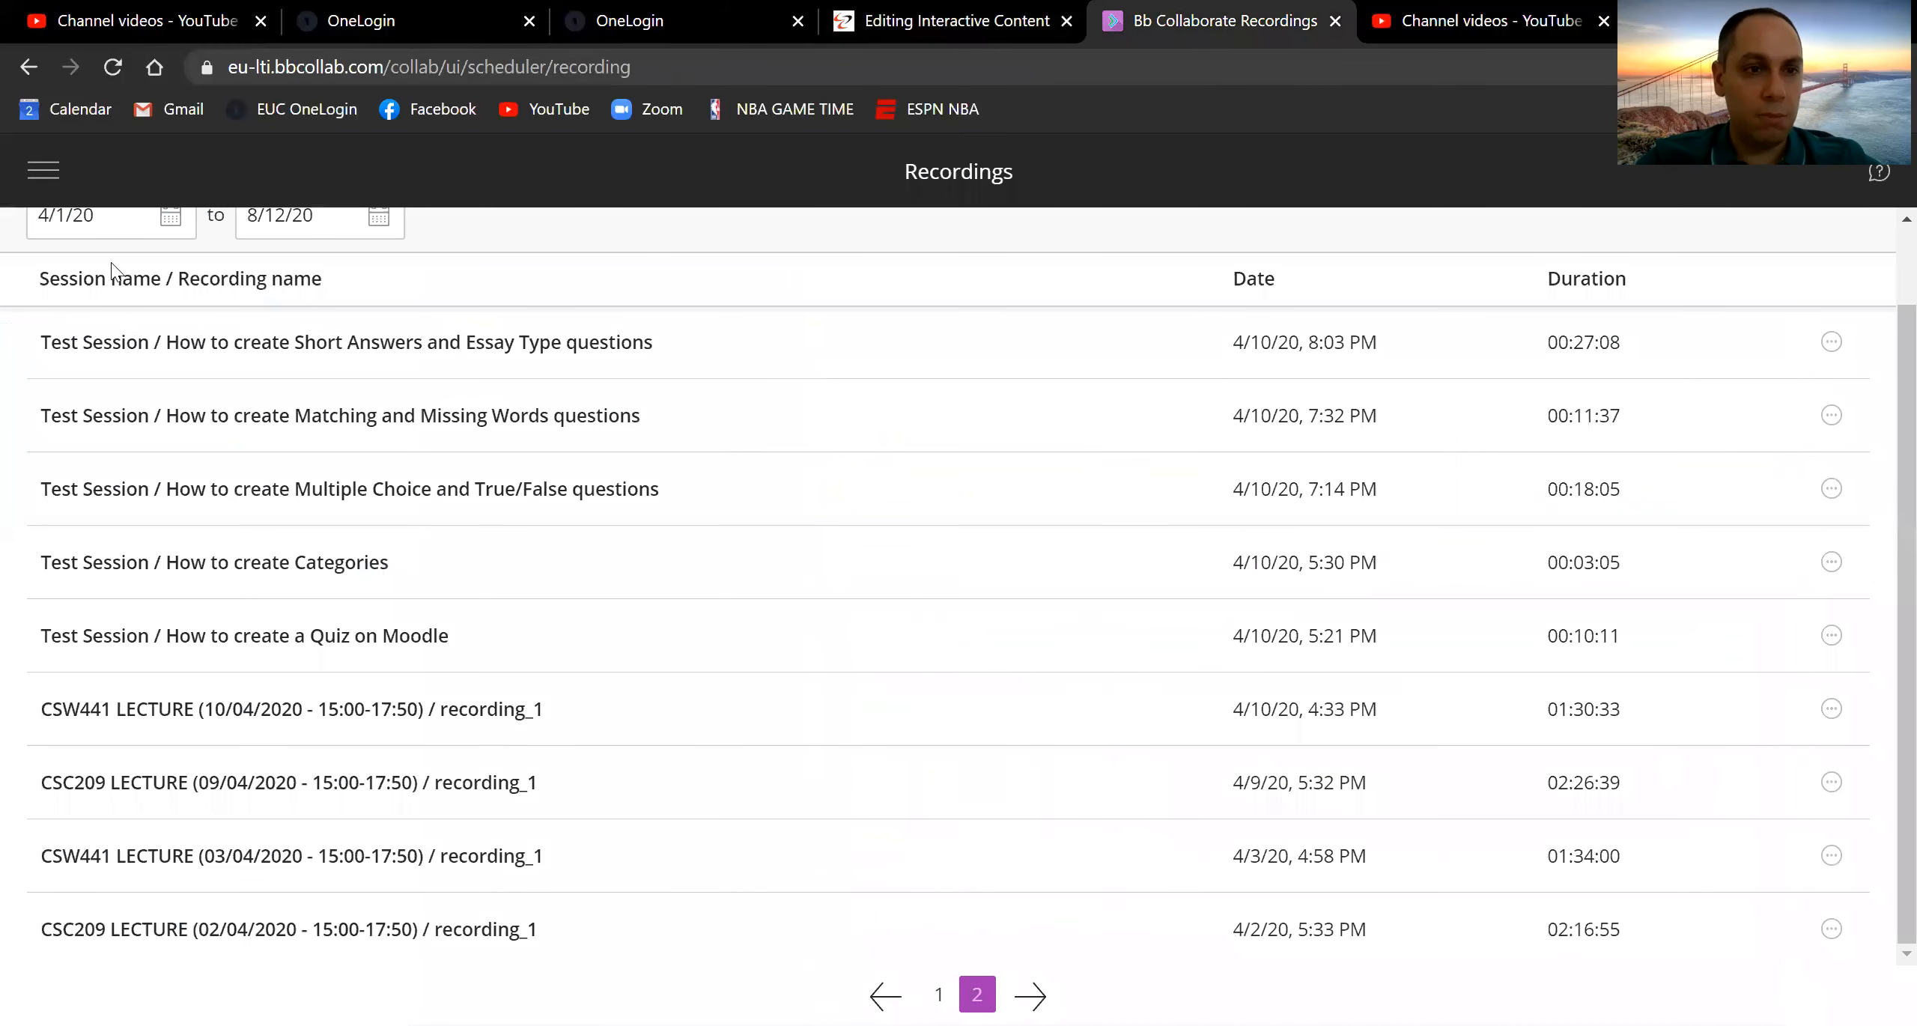
click(37, 180)
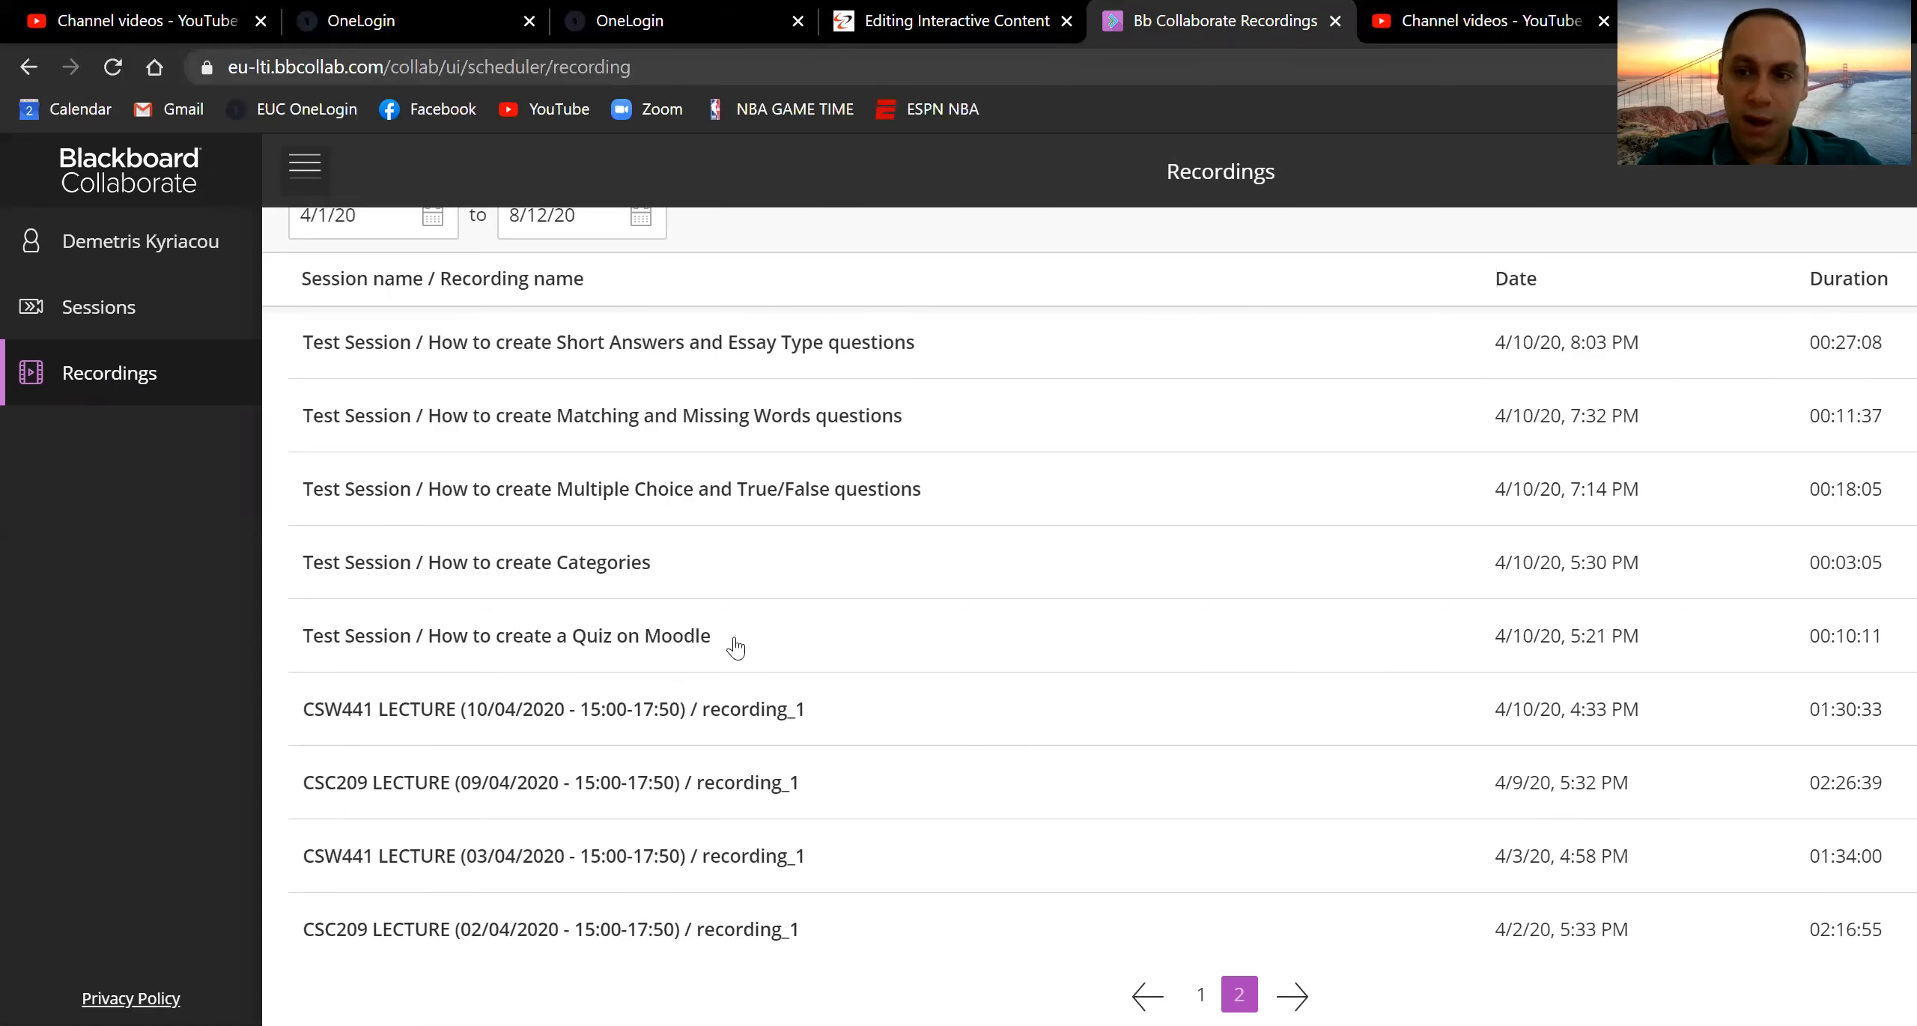
click(293, 171)
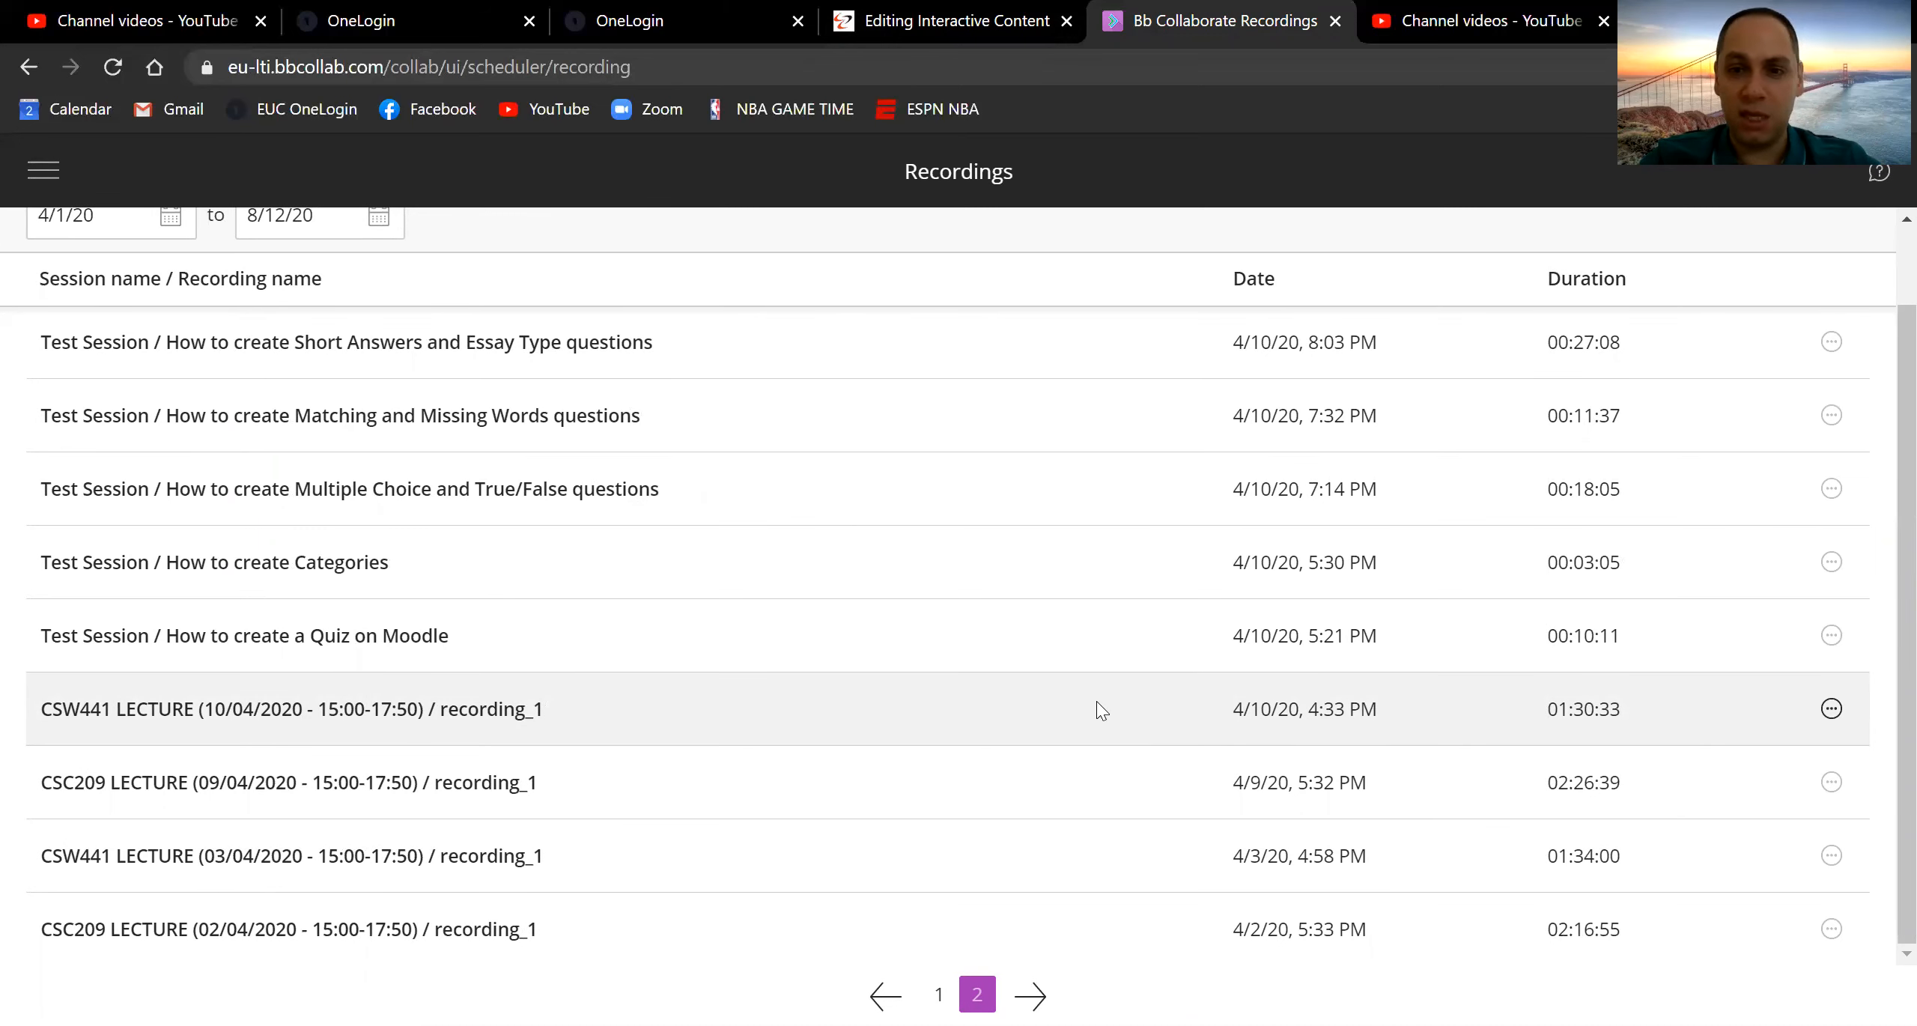
click(1831, 636)
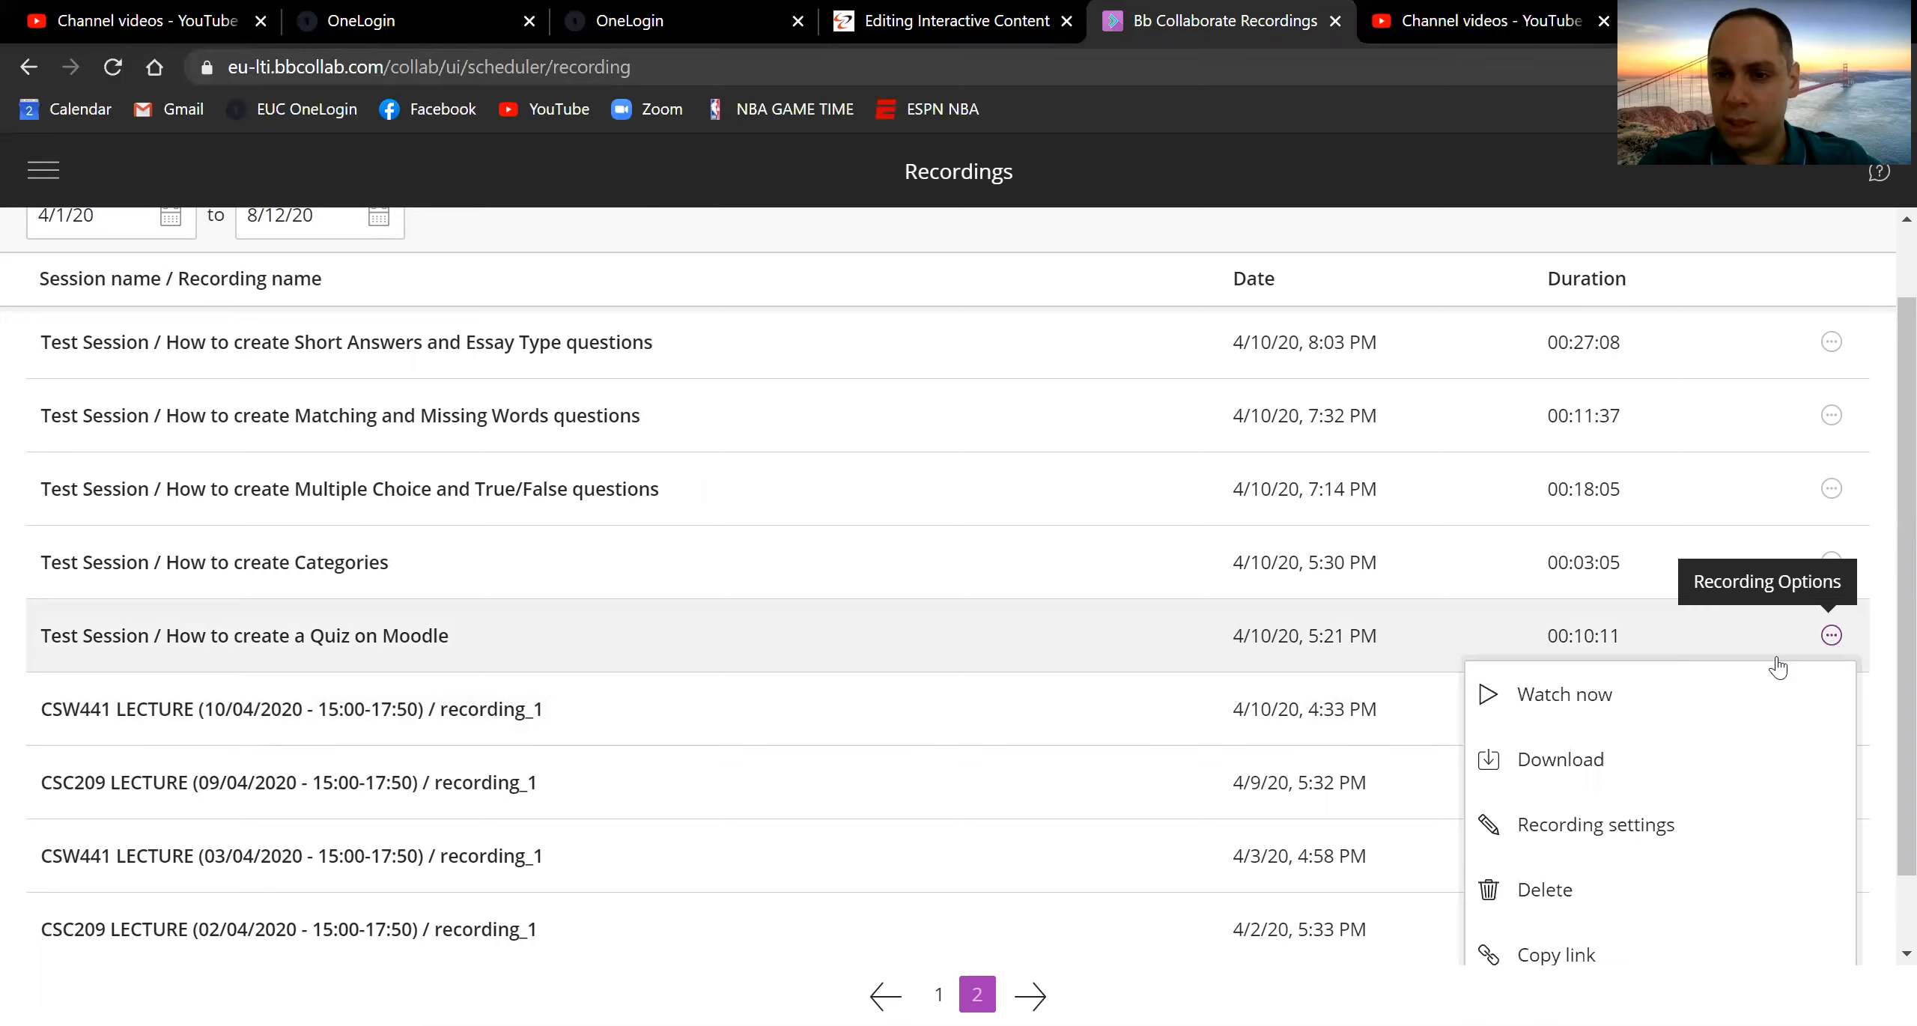
click(1548, 758)
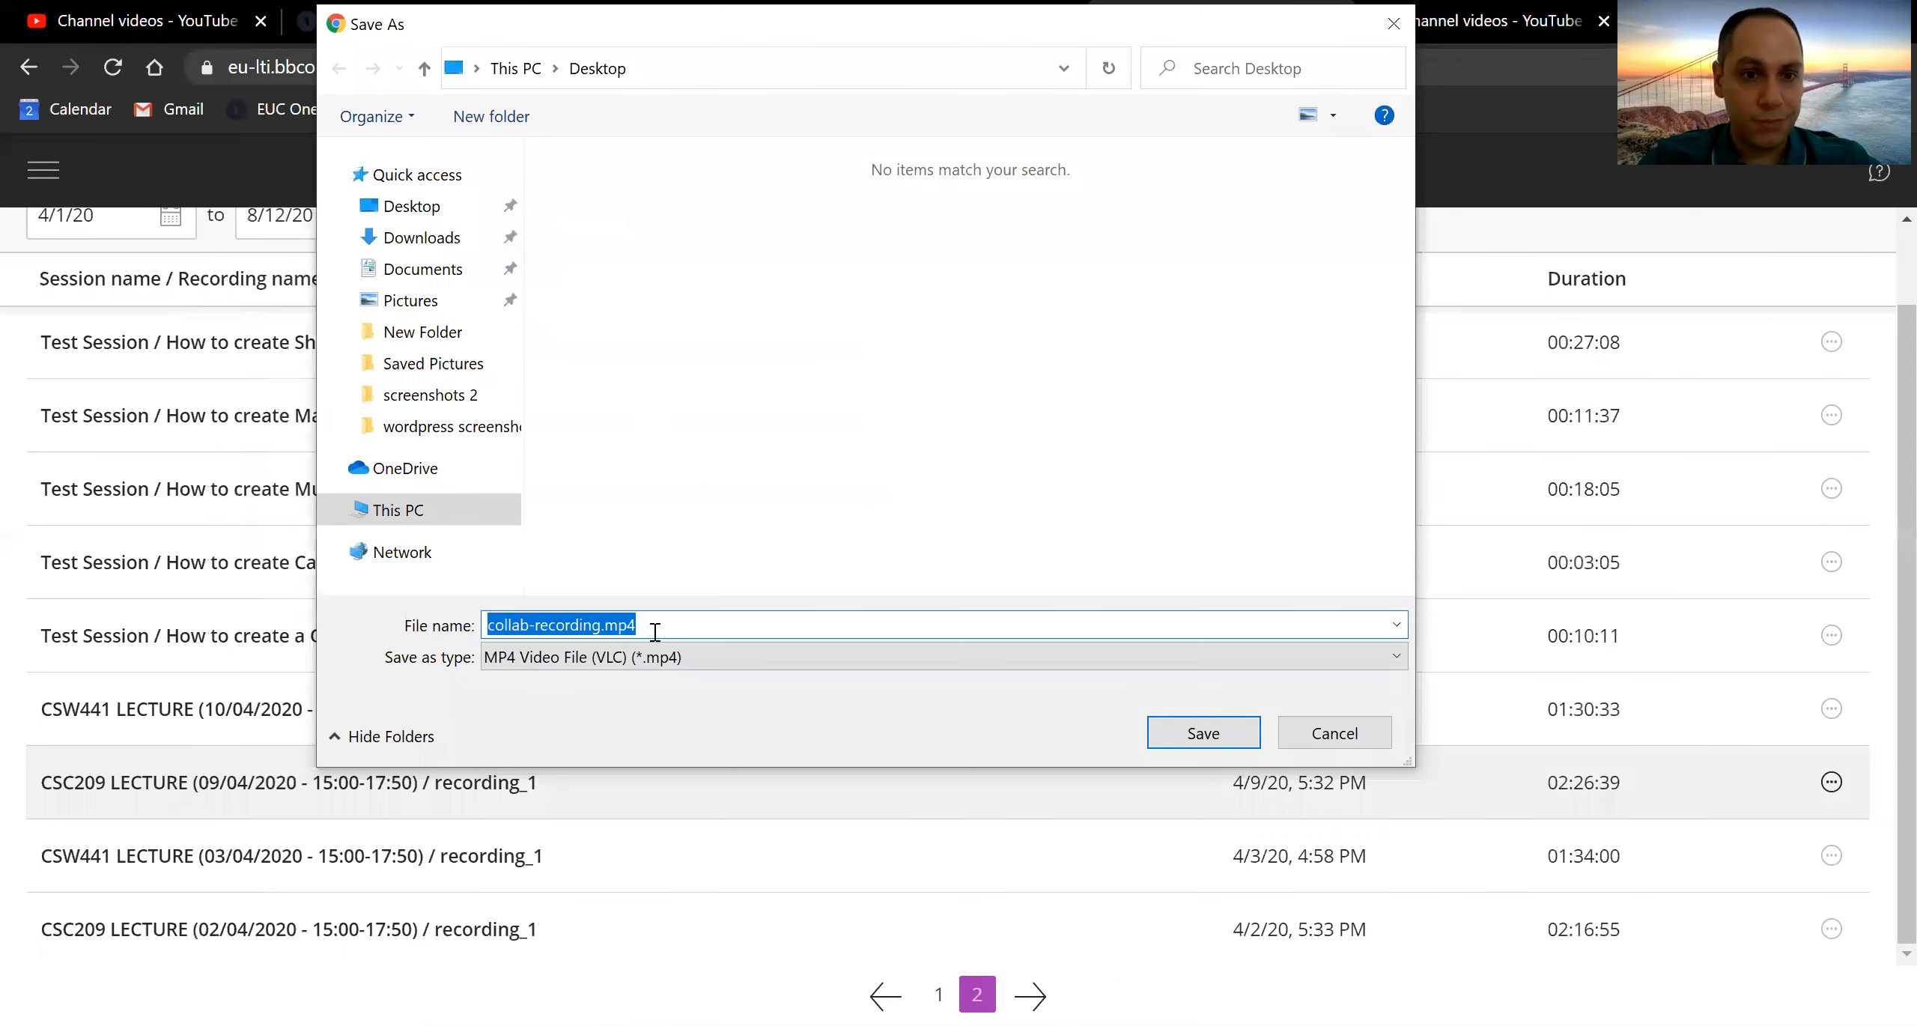
text(Lecture 1)
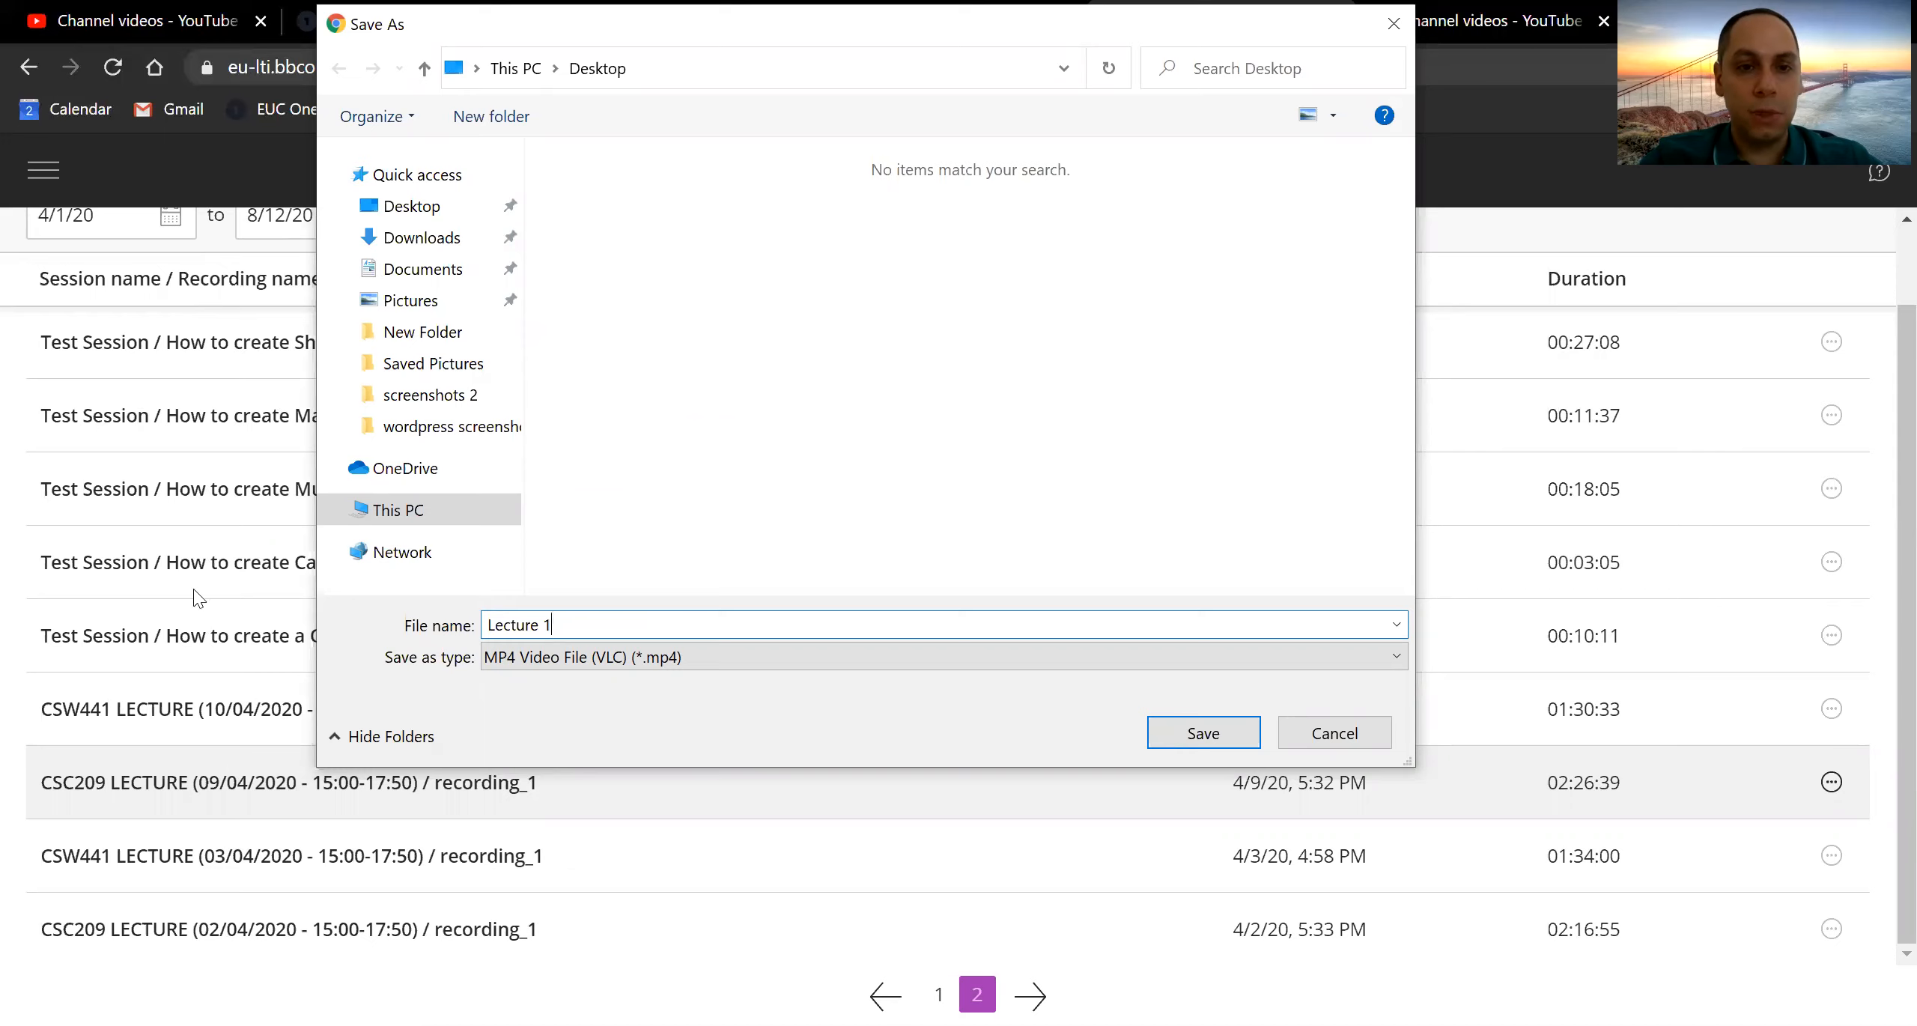
click(1237, 740)
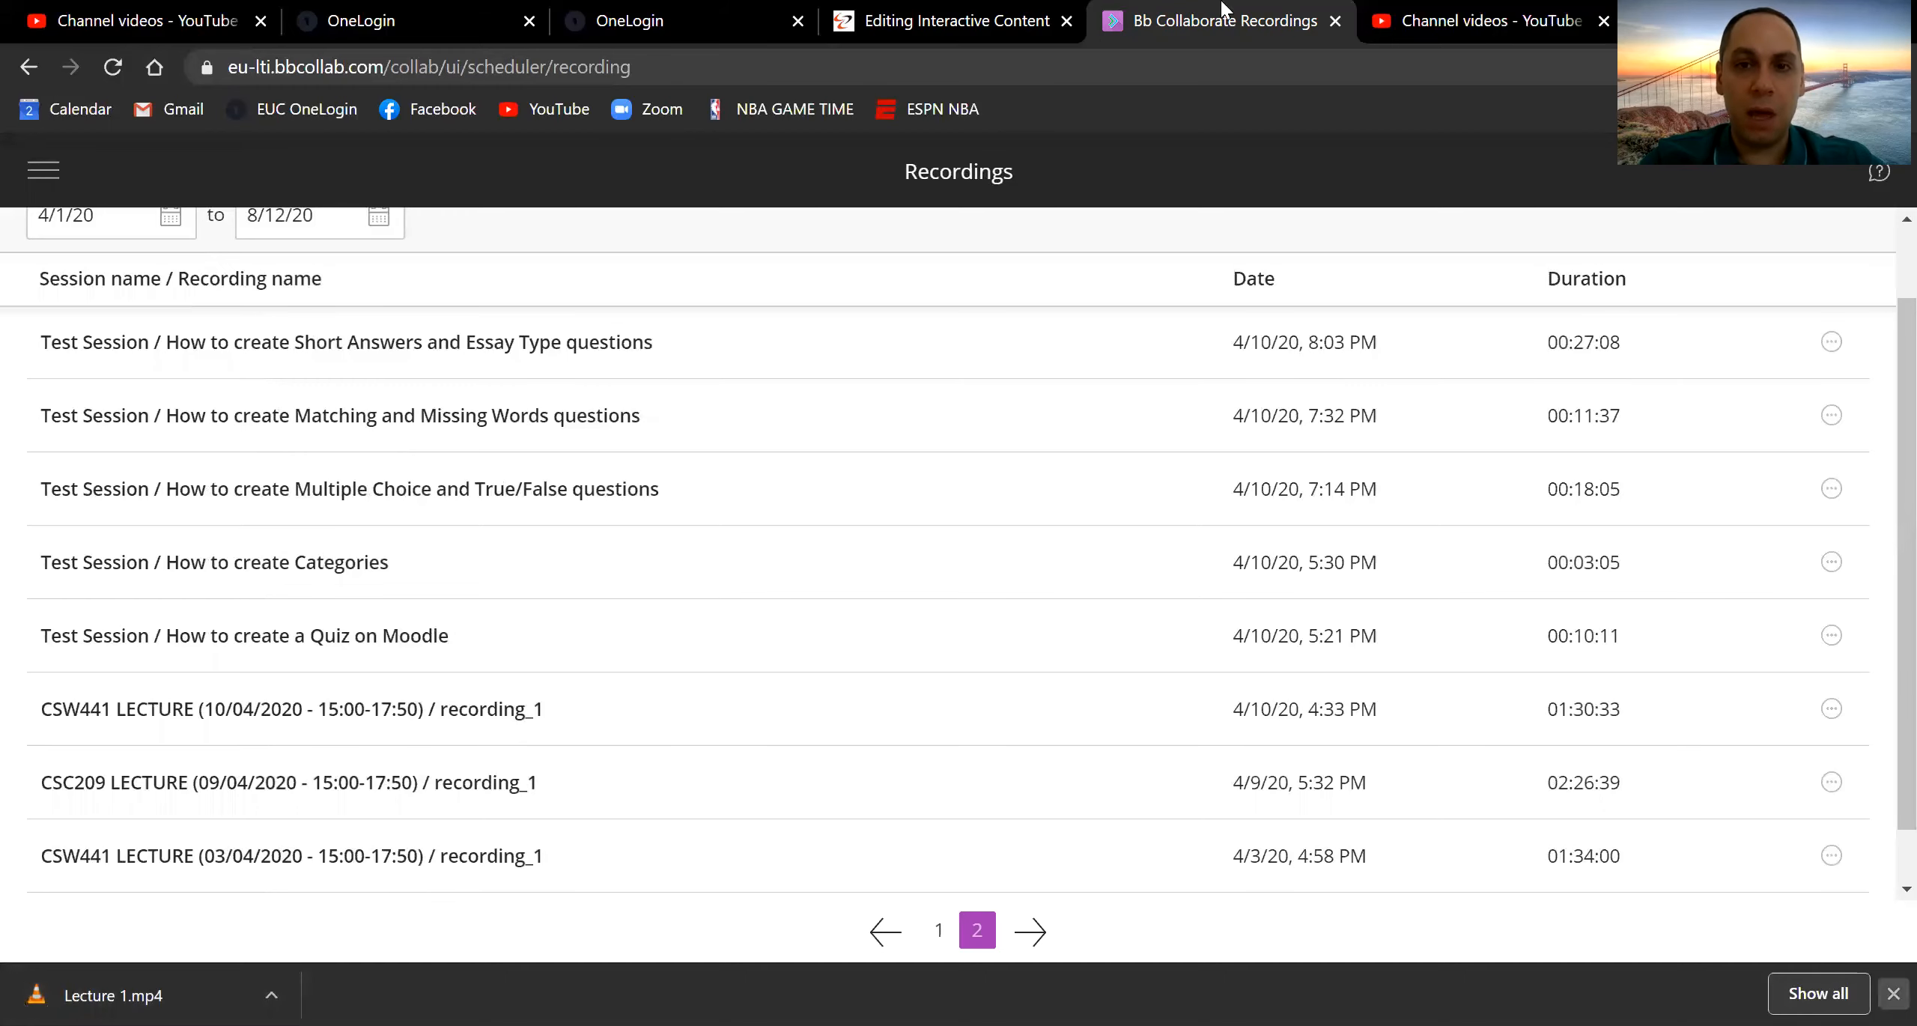
Back in Moodle, upload Lecture 1.mp4 from the Desktop as the interactive video's source and check the recording's duration in Blackboard Collaborate
click(985, 15)
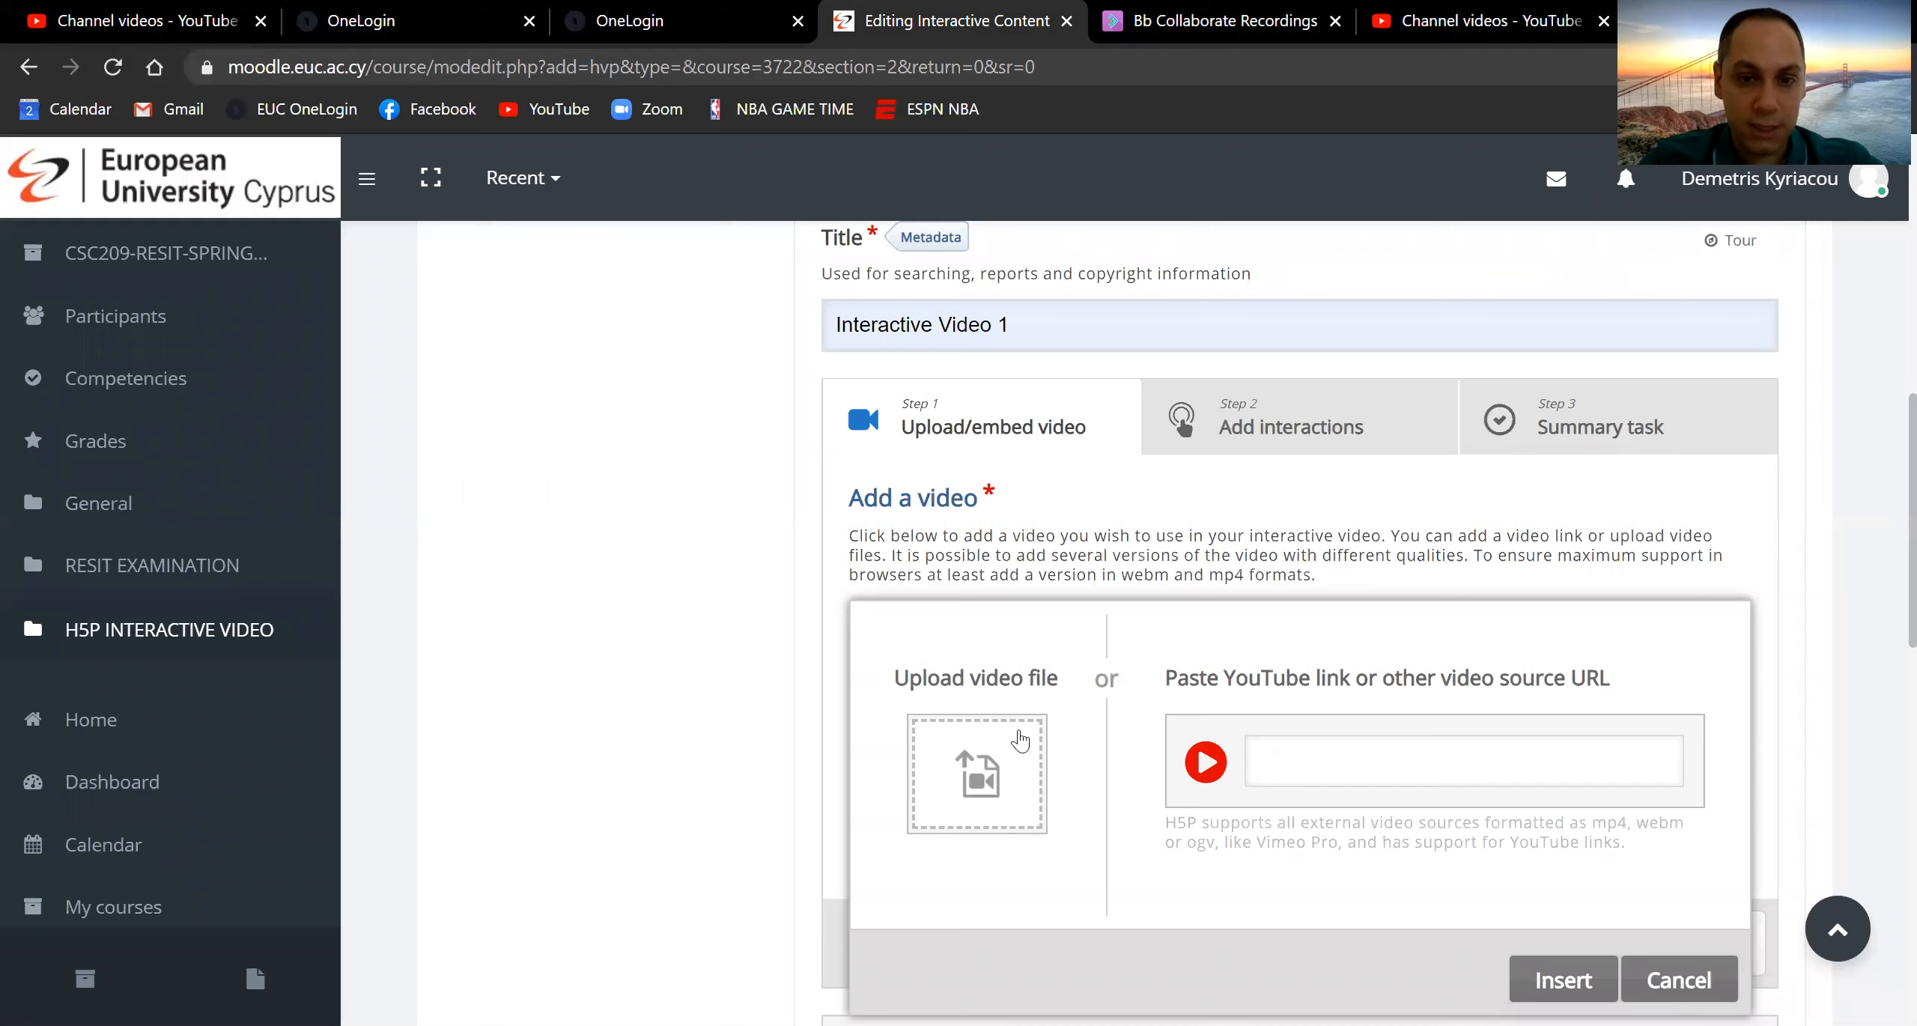
click(972, 774)
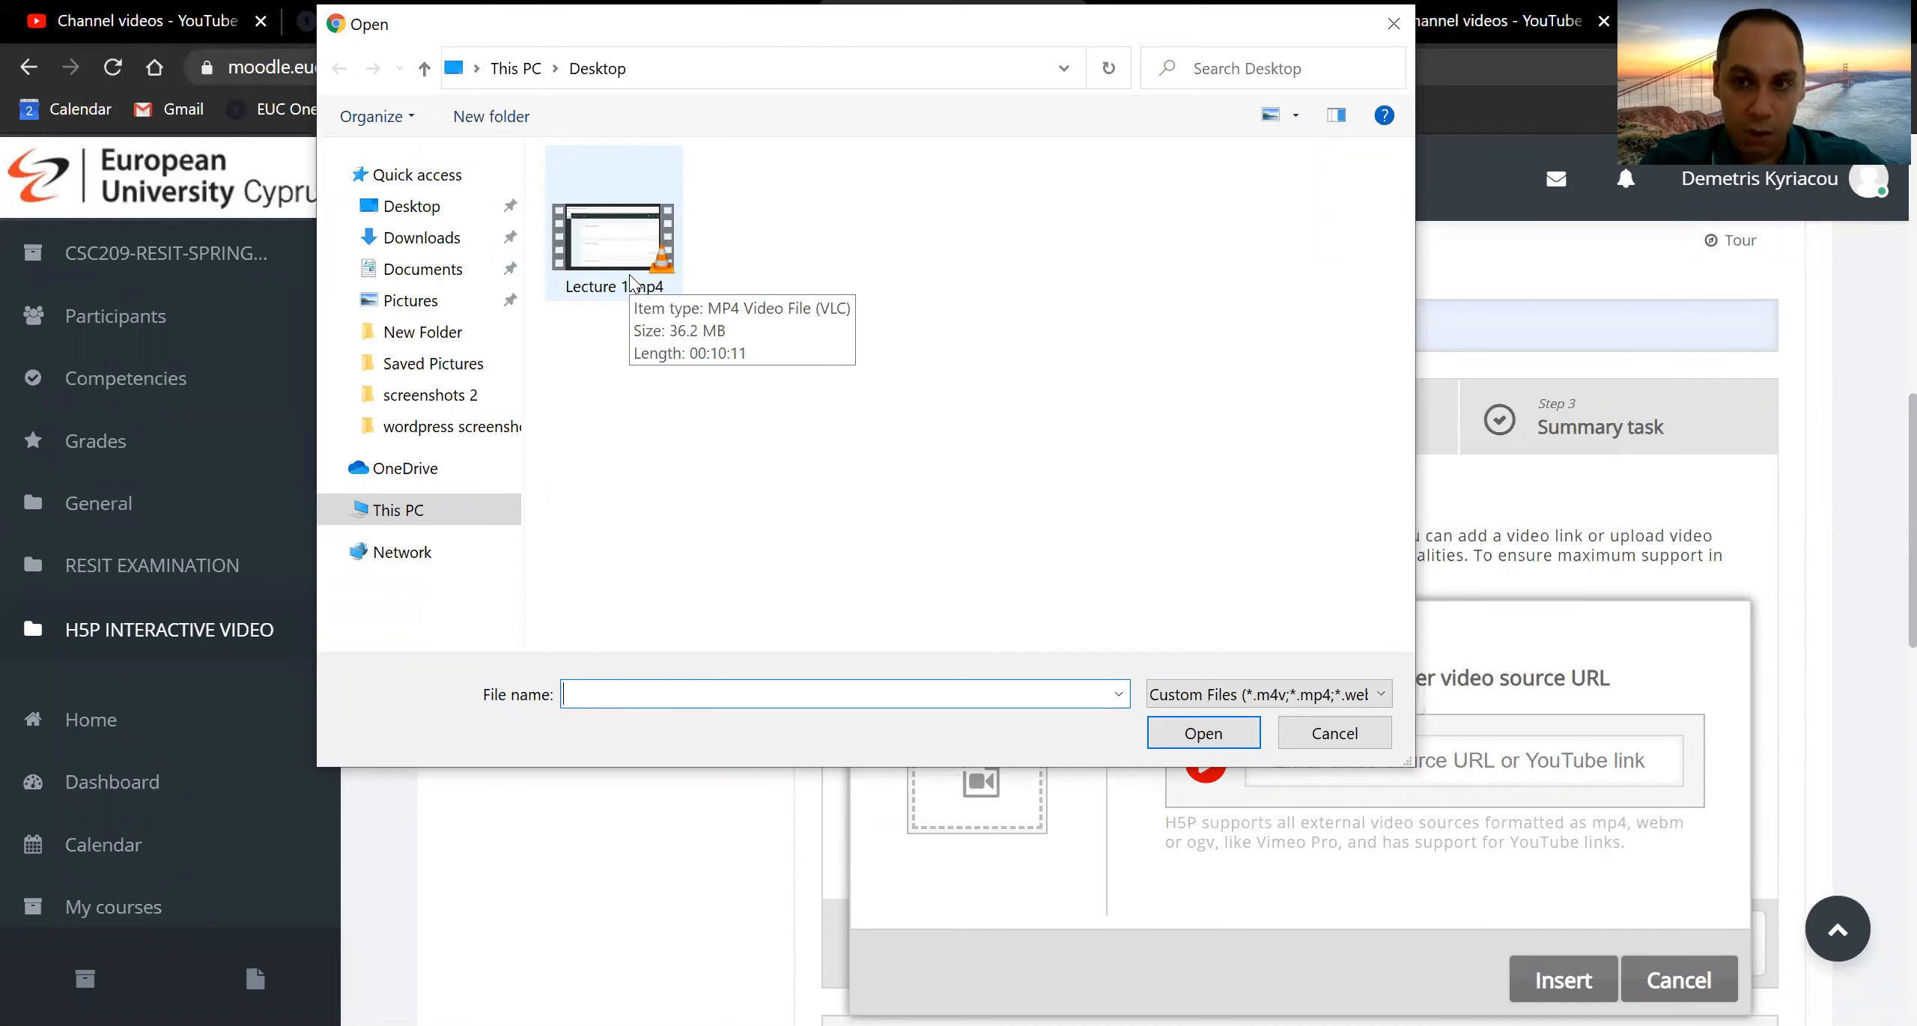
click(631, 283)
double_click(630, 284)
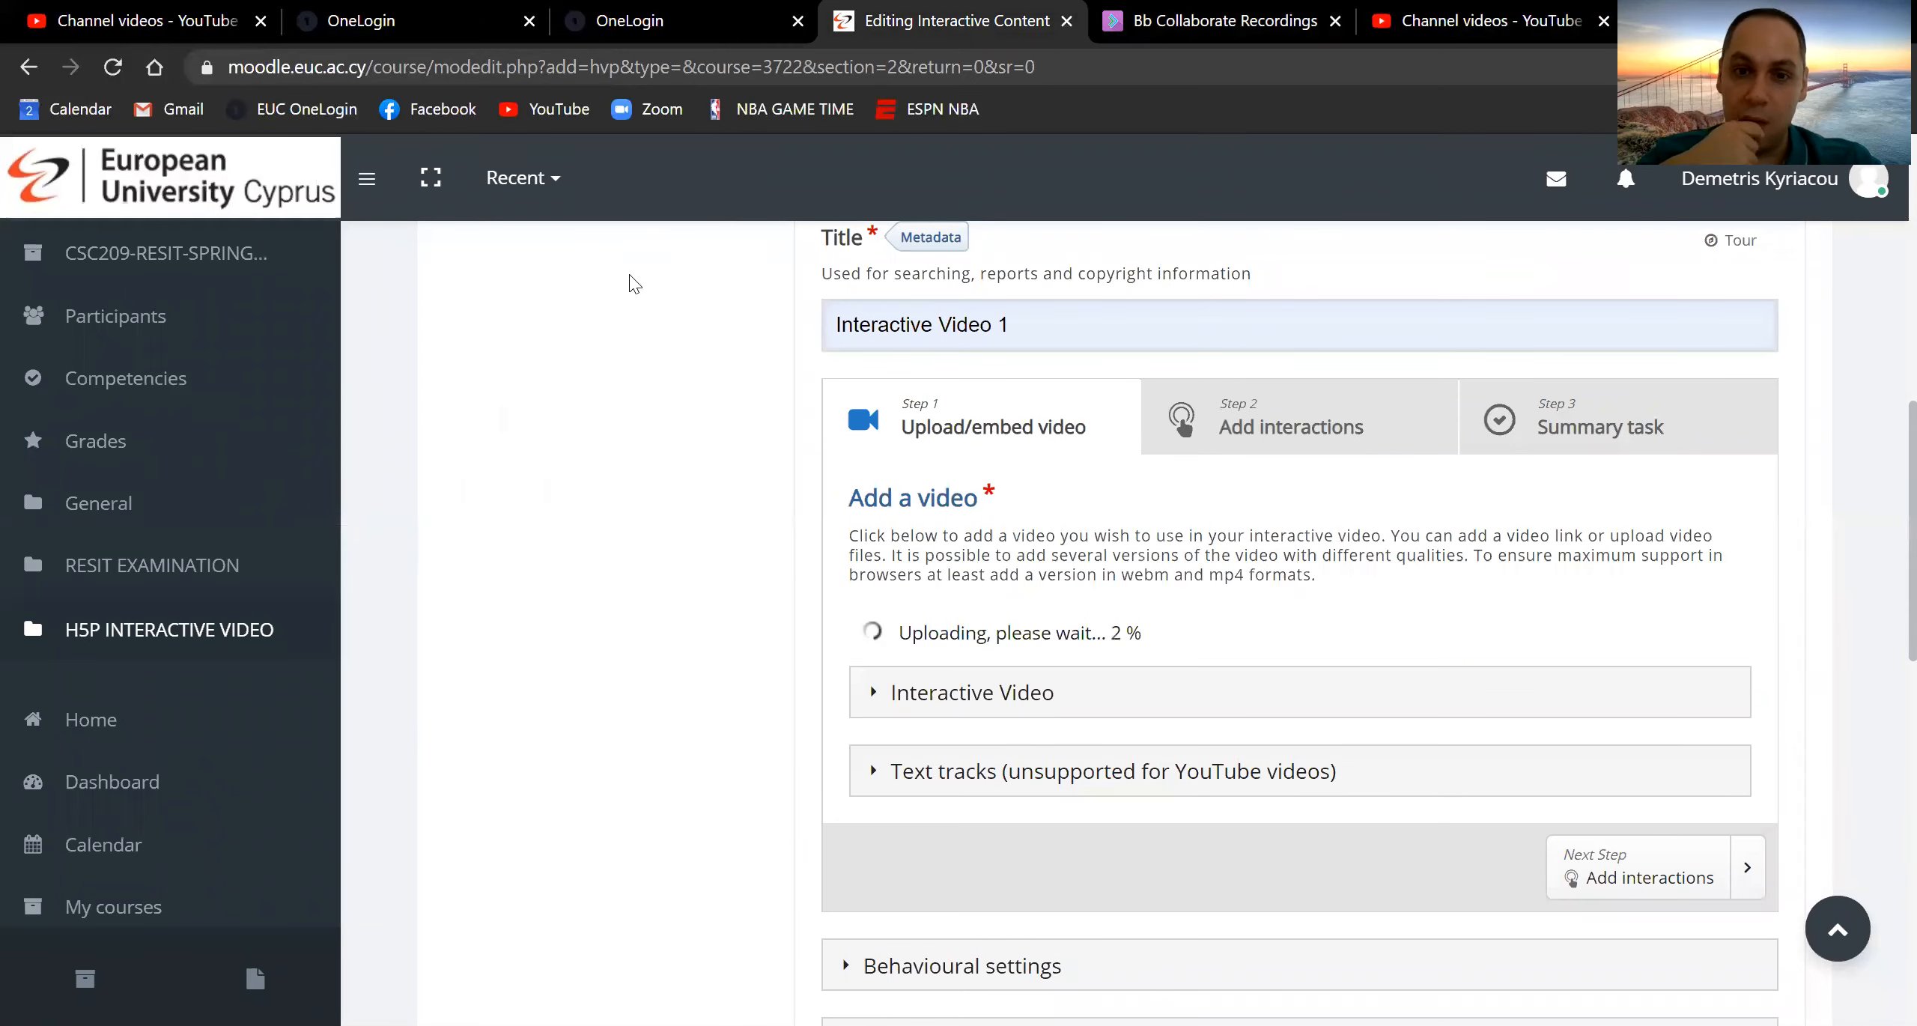
click(1239, 10)
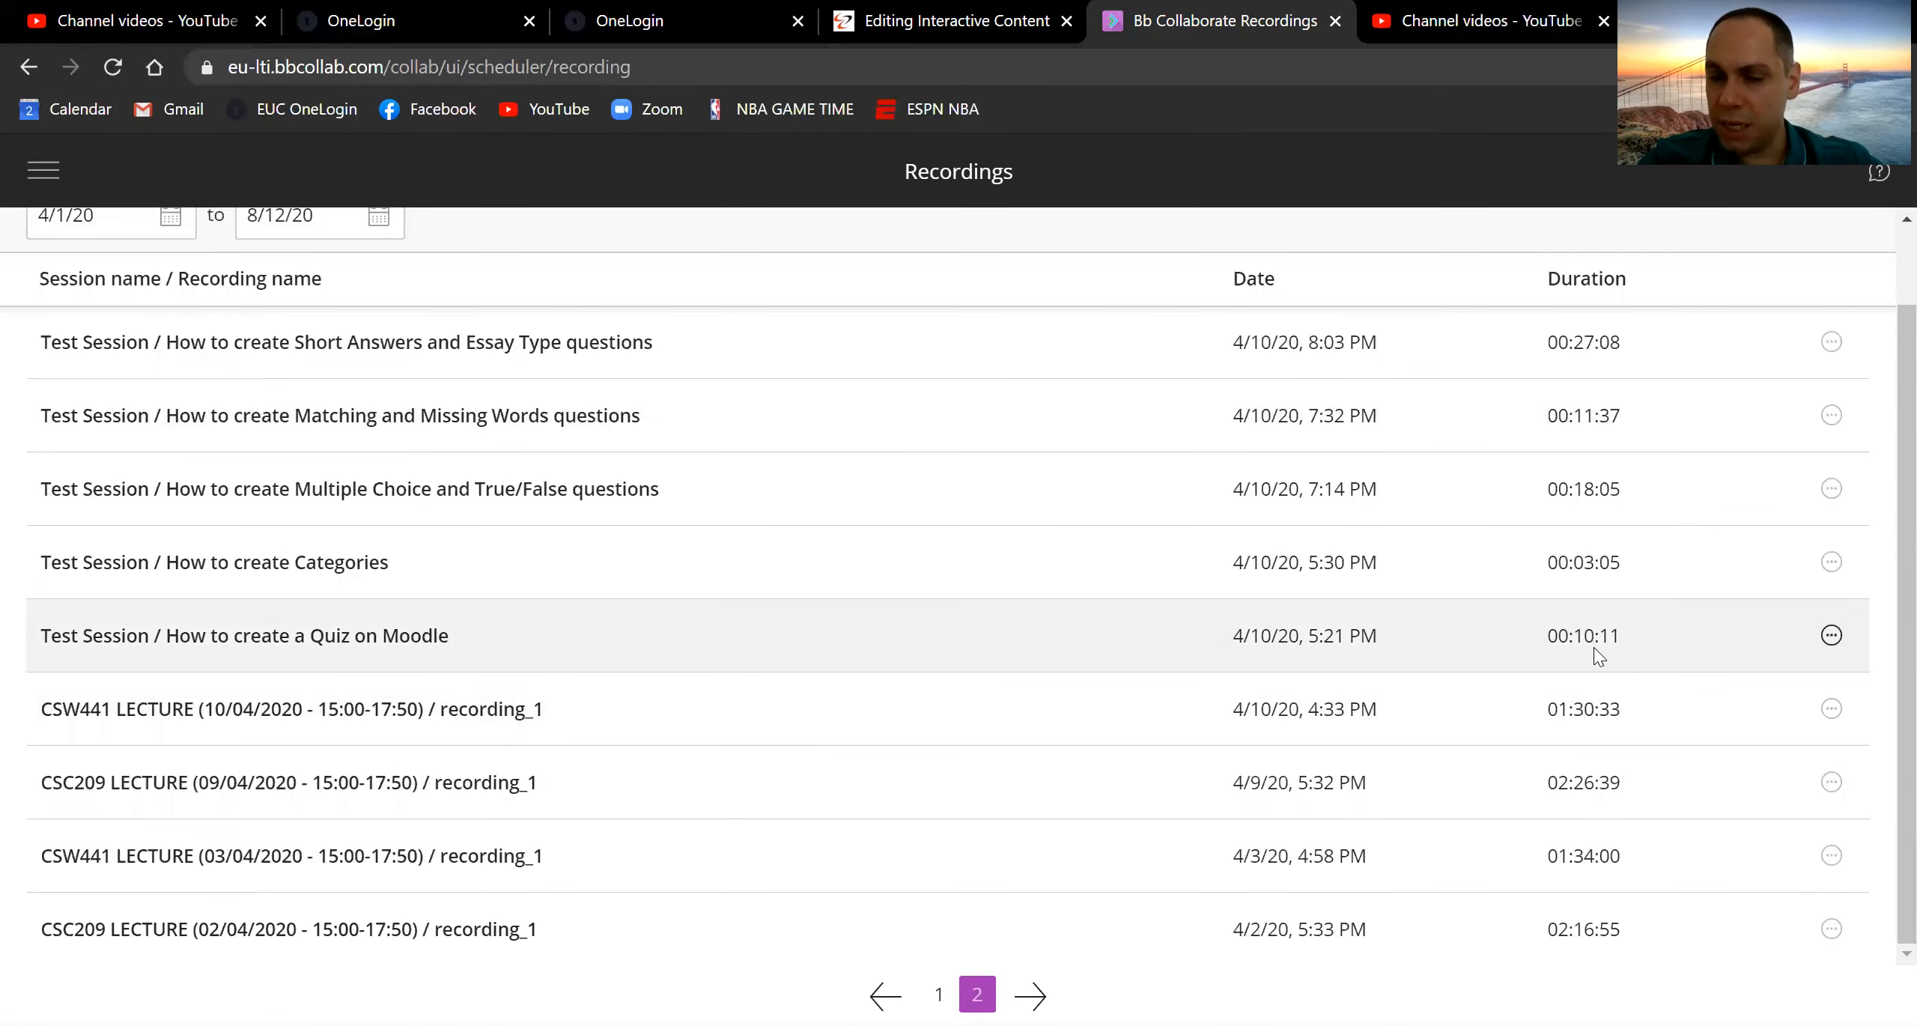
click(951, 12)
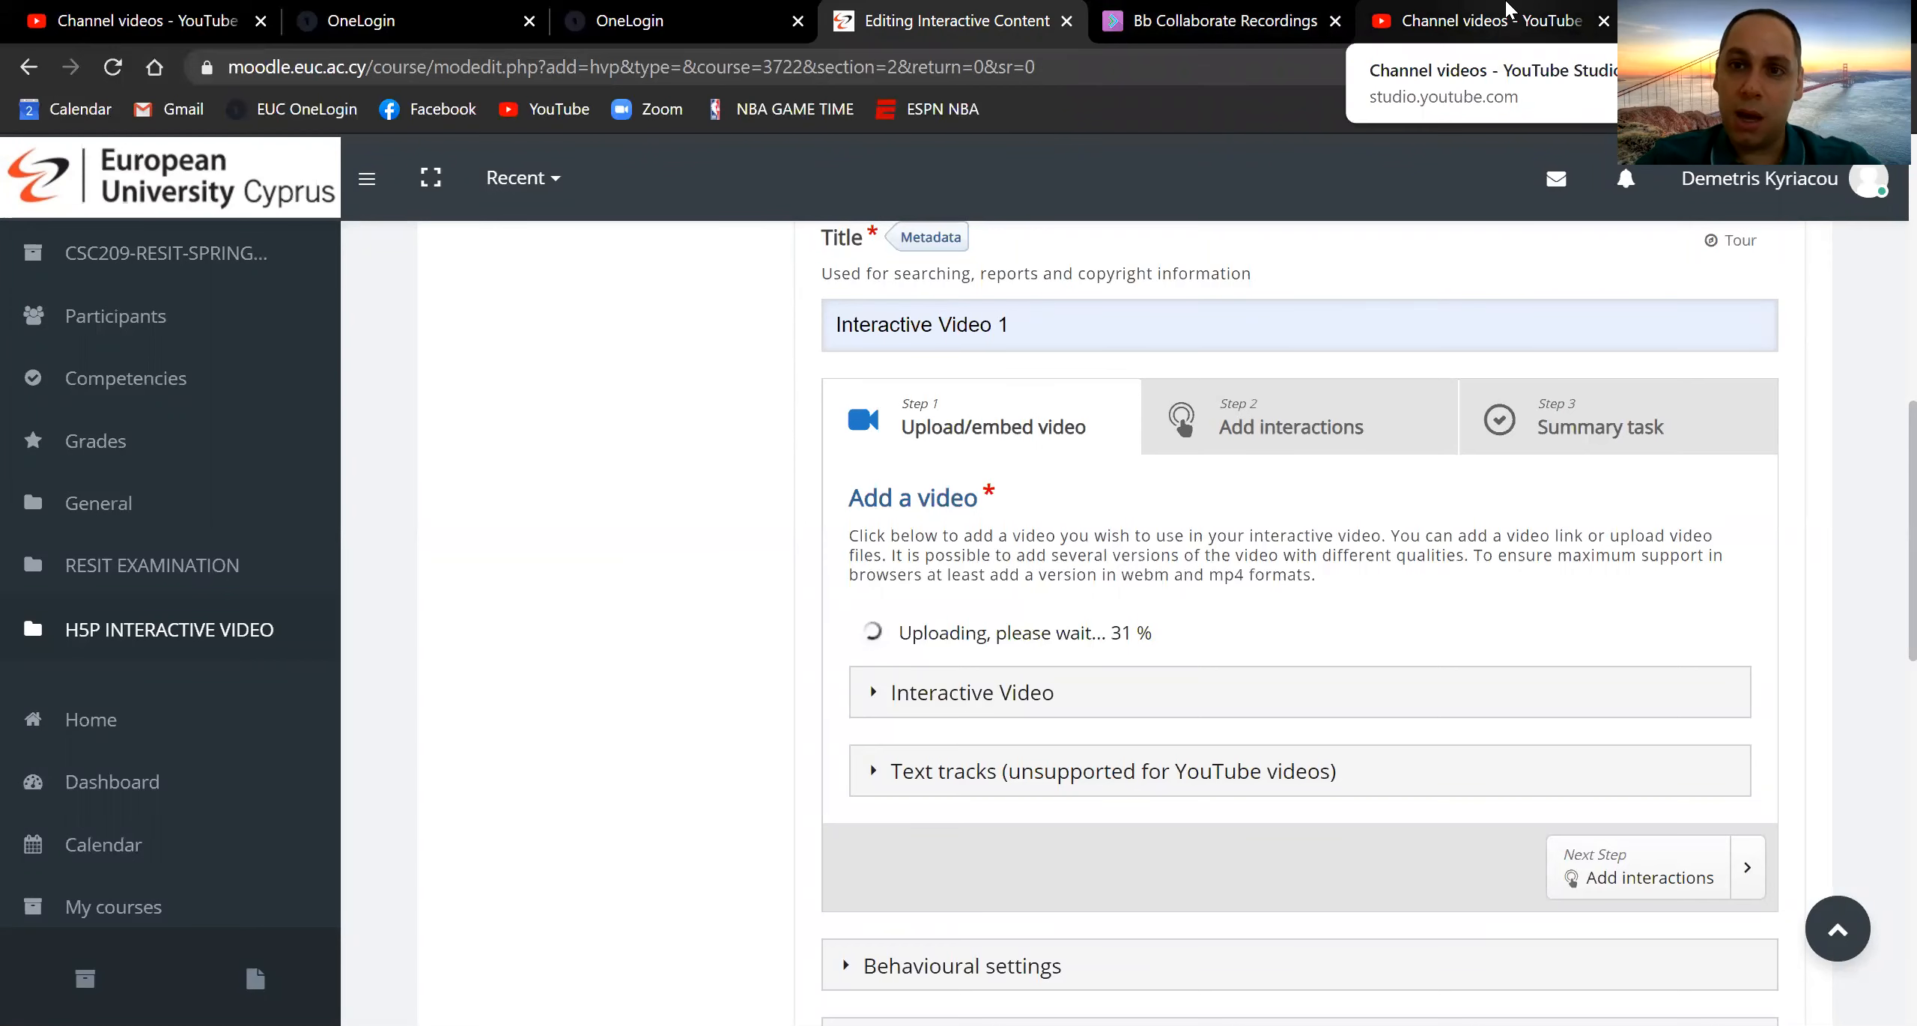
Search the web for "youtube studio" in a new browser tab and open the YouTube Studio channel dashboard
click(1507, 19)
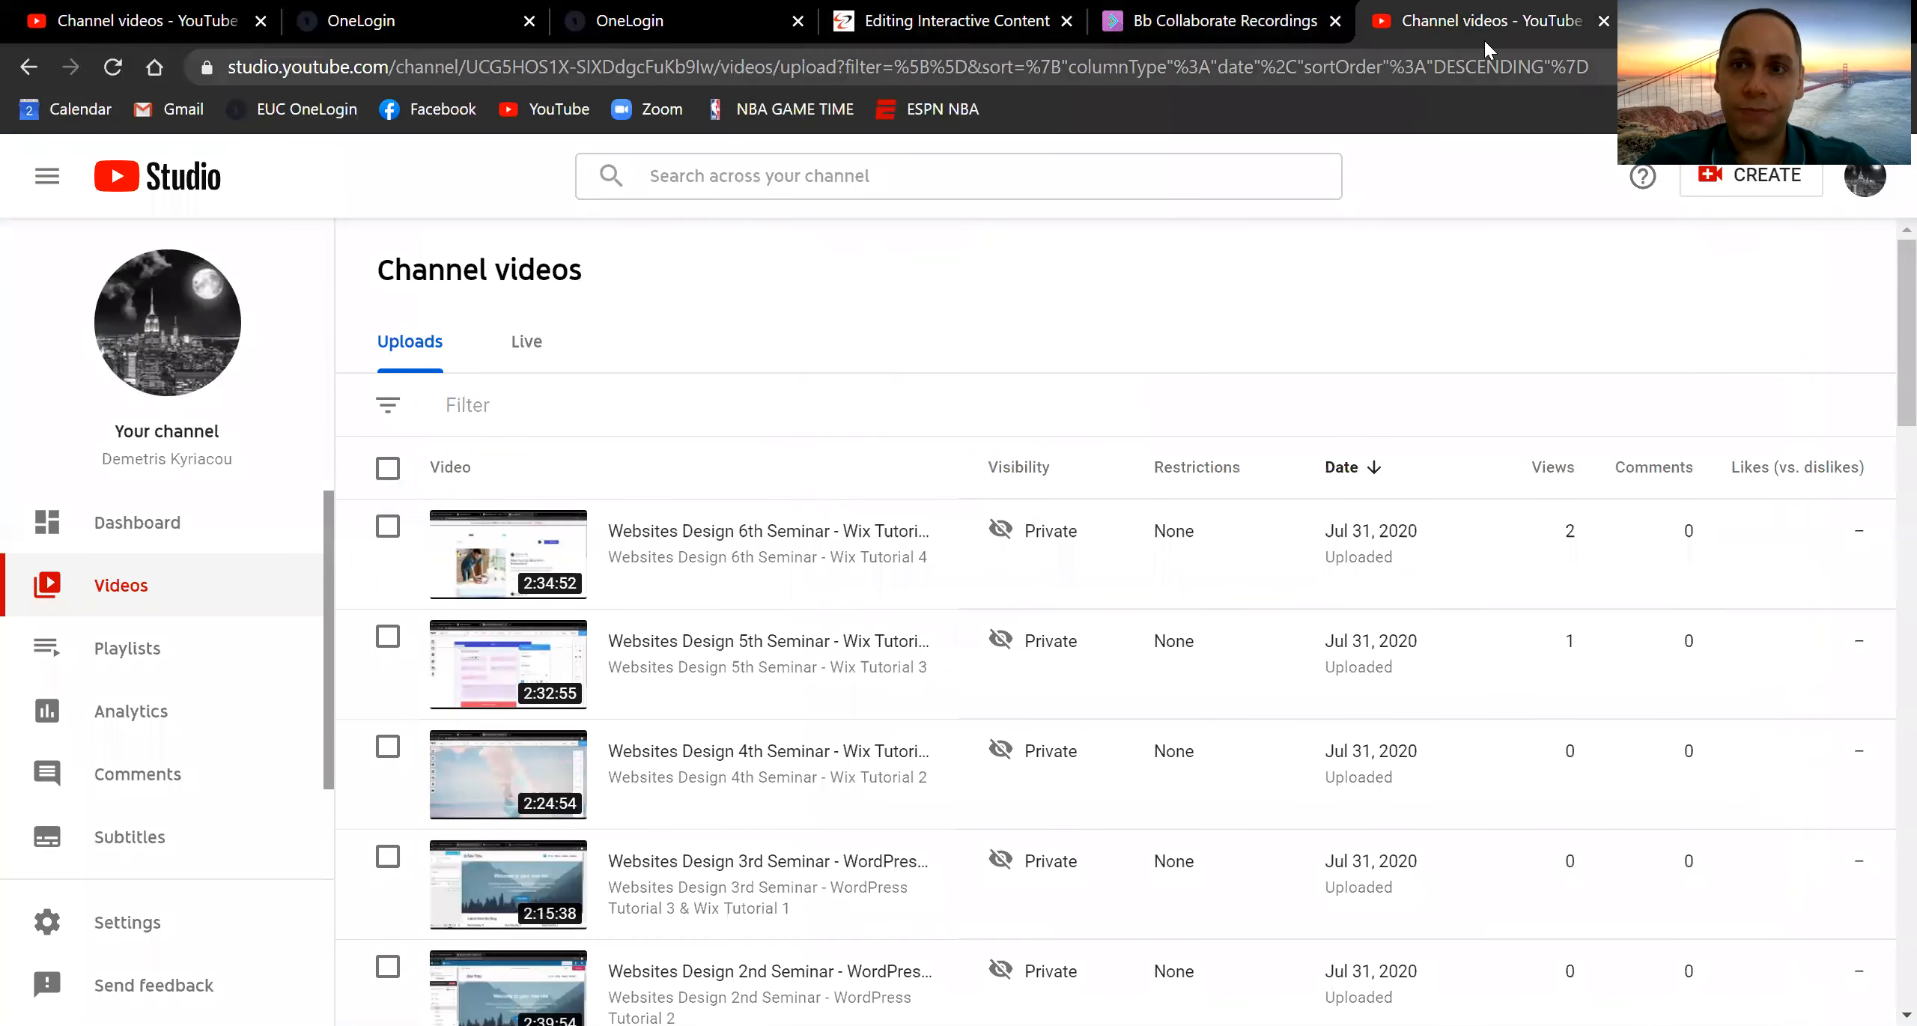
key(ctrl+t)
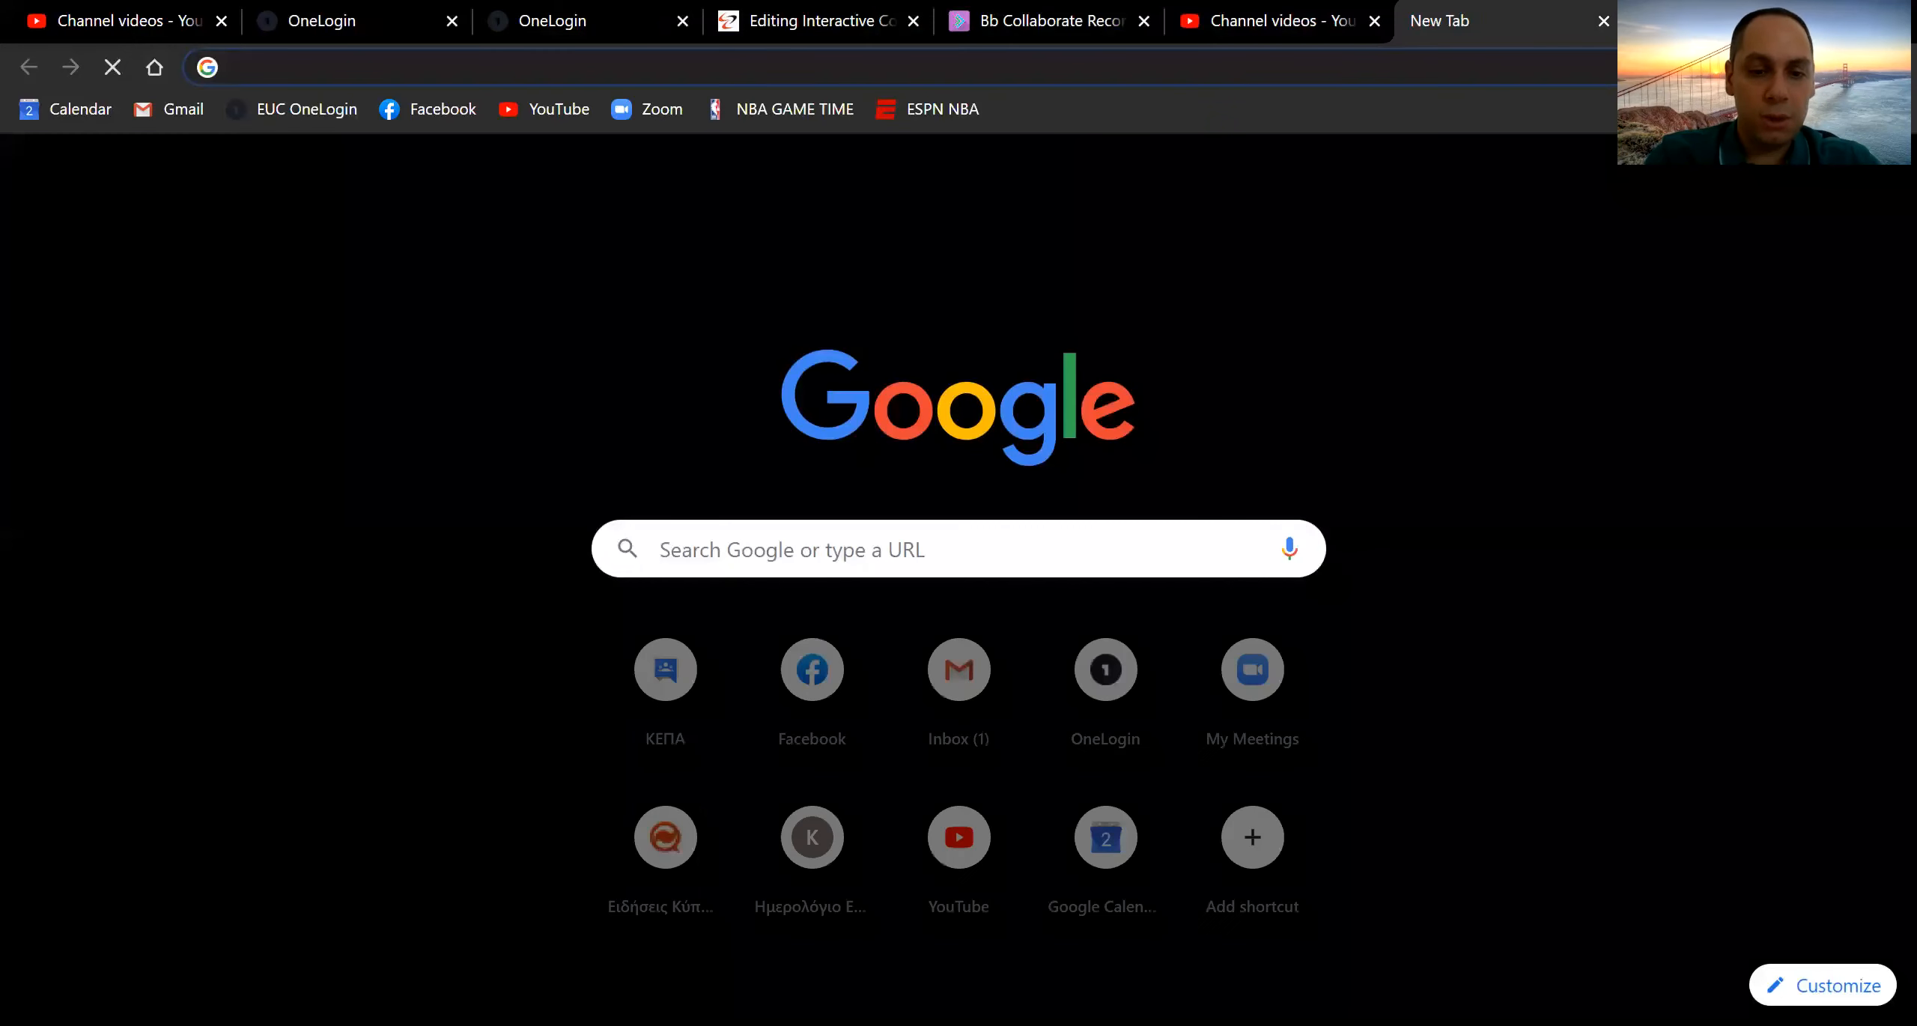
text(youtube studio)
key(Return)
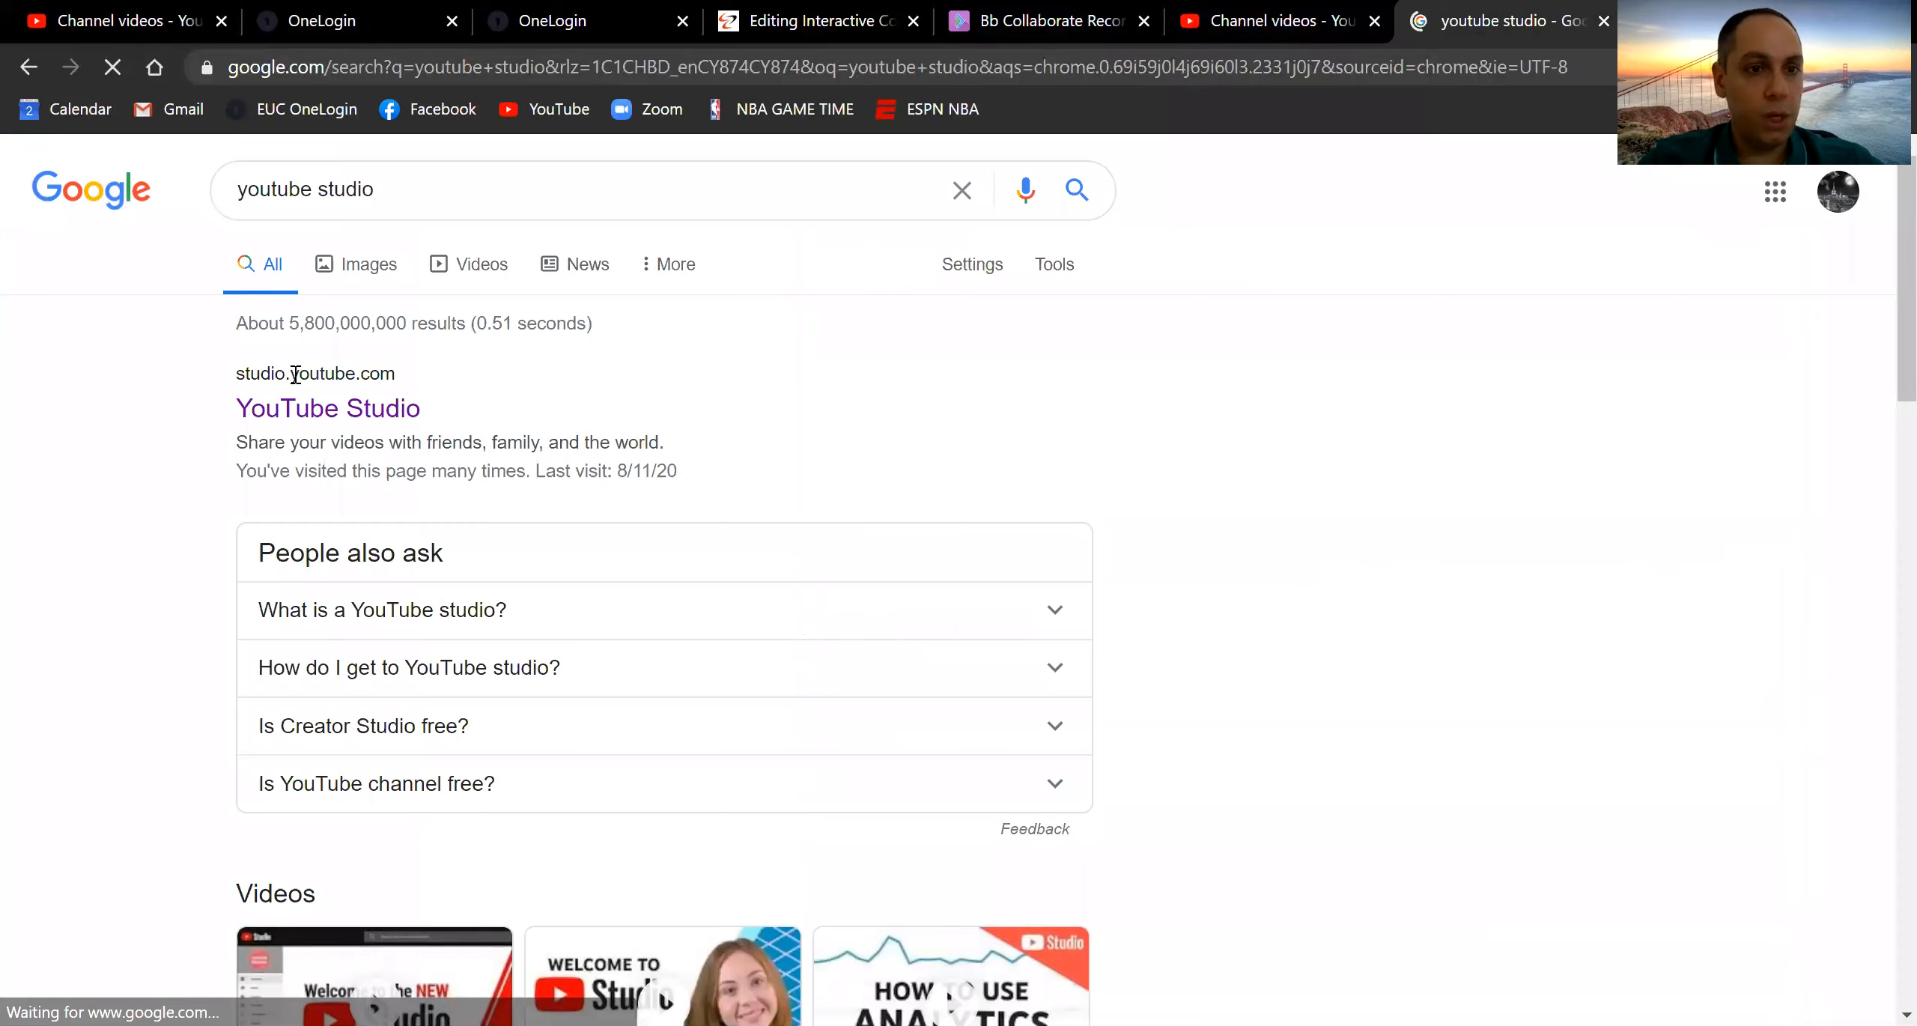
click(402, 408)
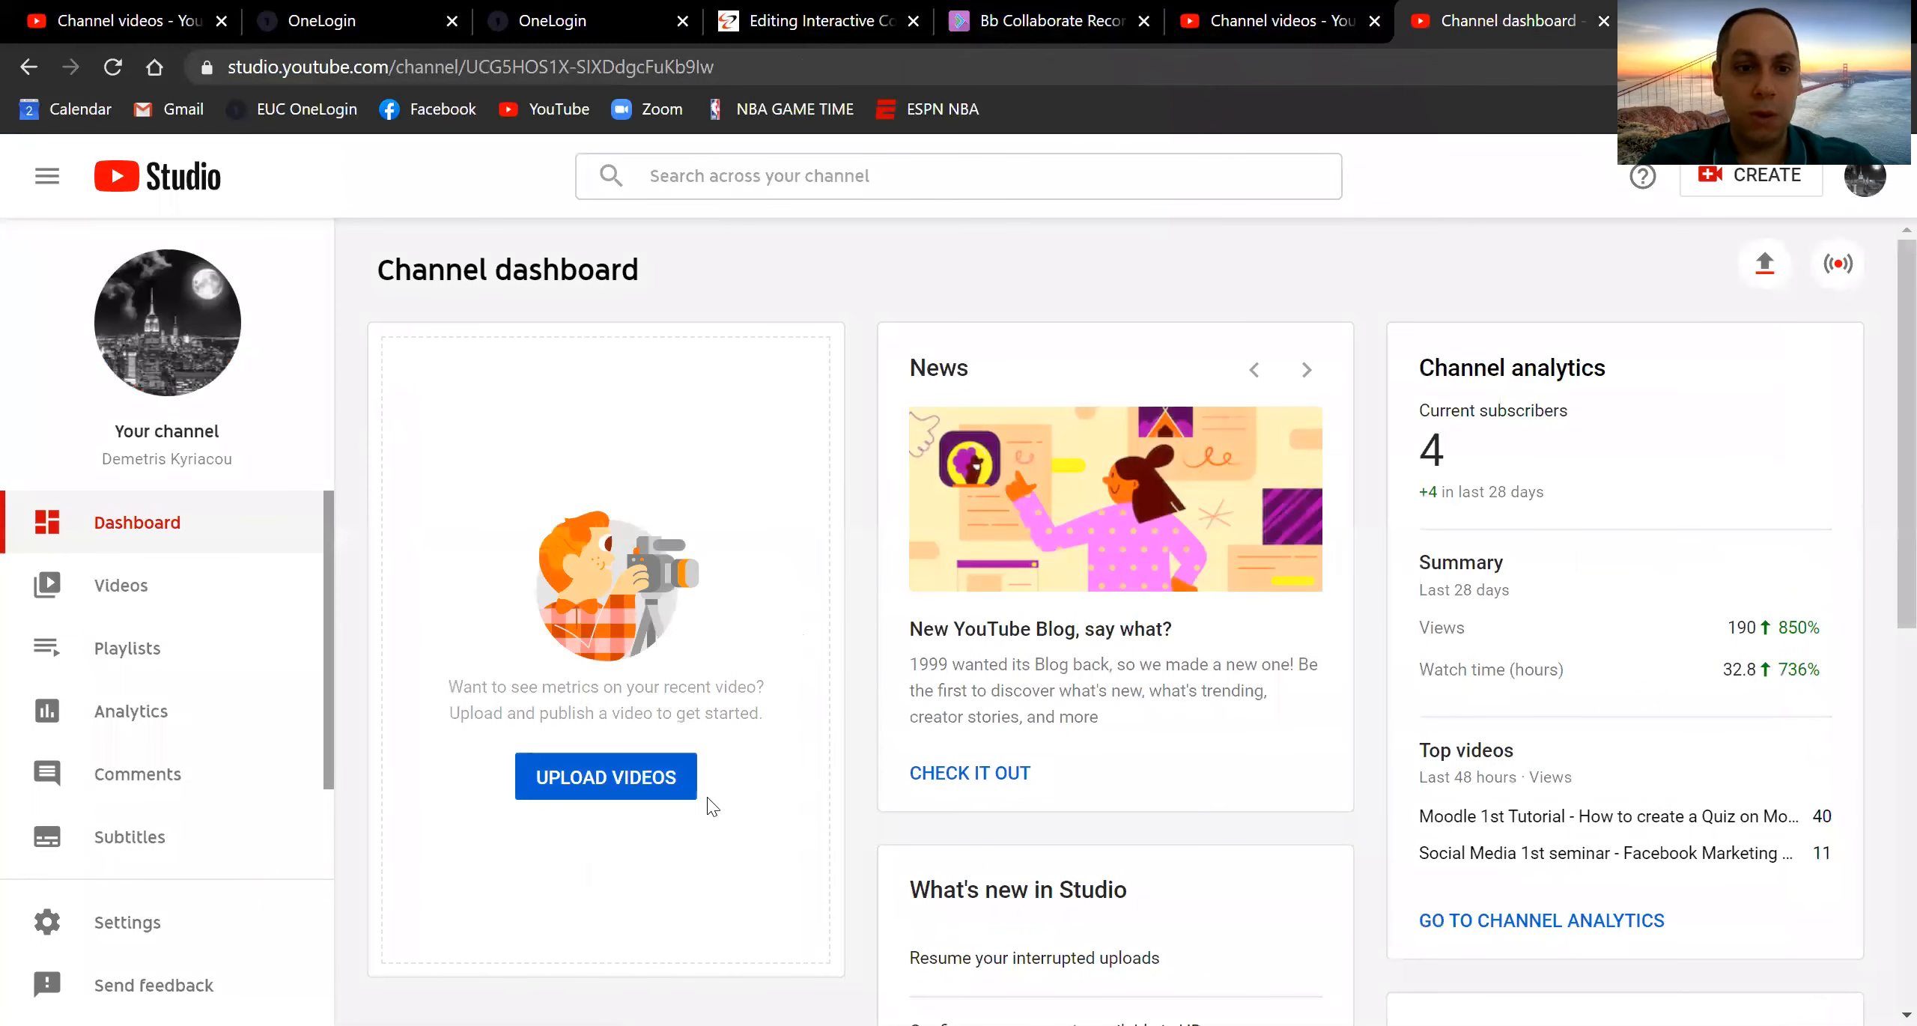
Upload Lecture 1.mp4 from the Desktop to the YouTube channel and check the progress of the Moodle upload
click(644, 782)
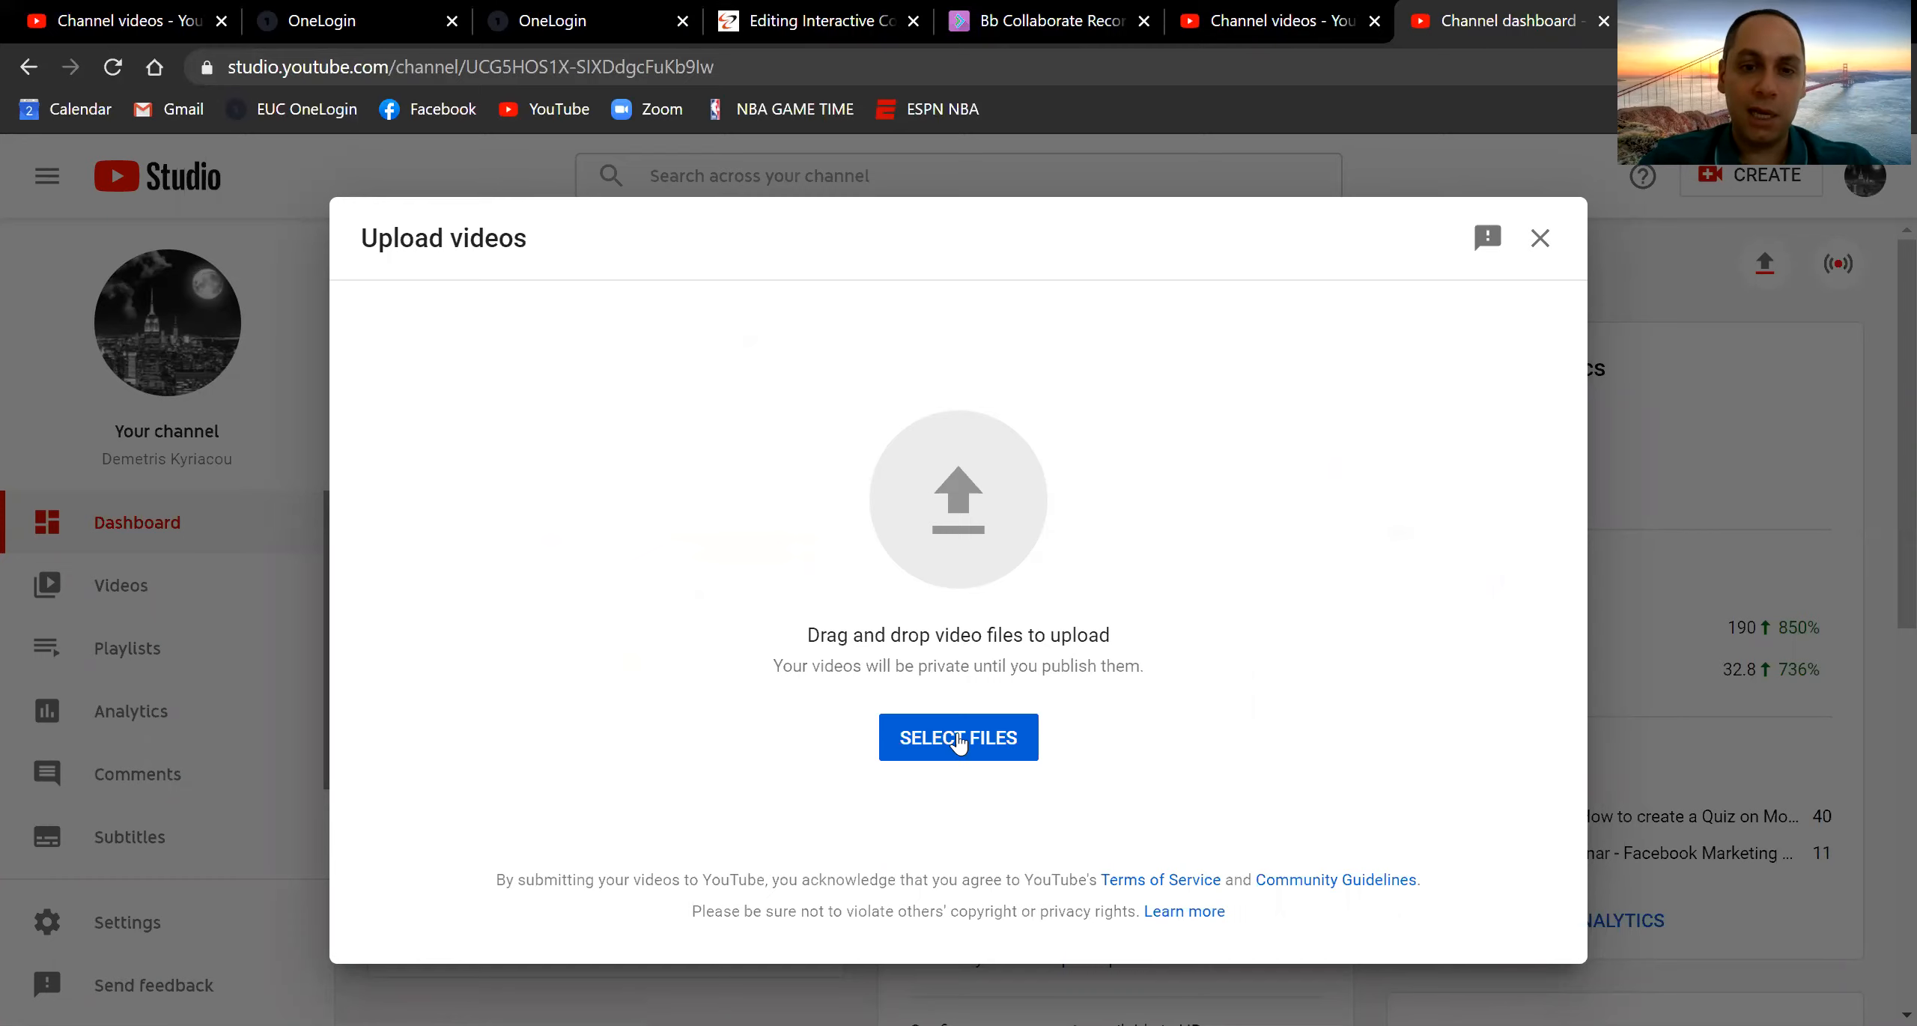
click(959, 740)
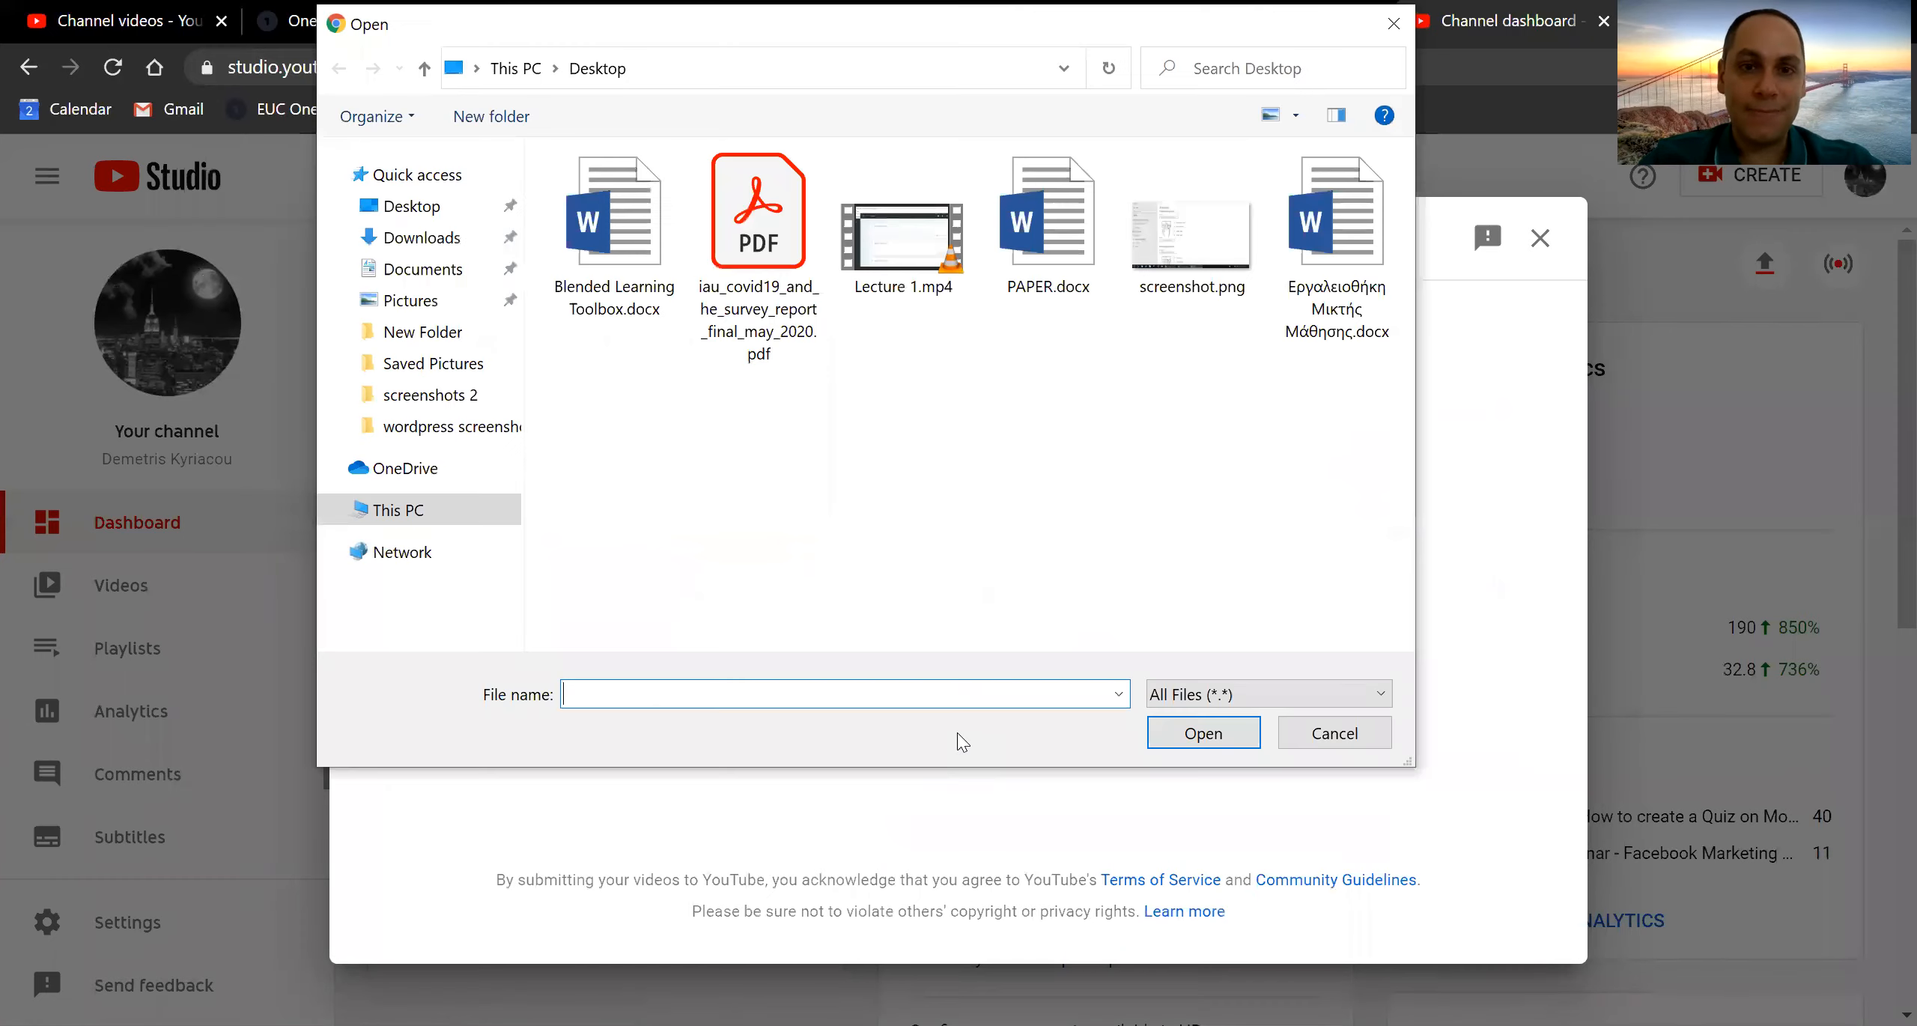
click(919, 271)
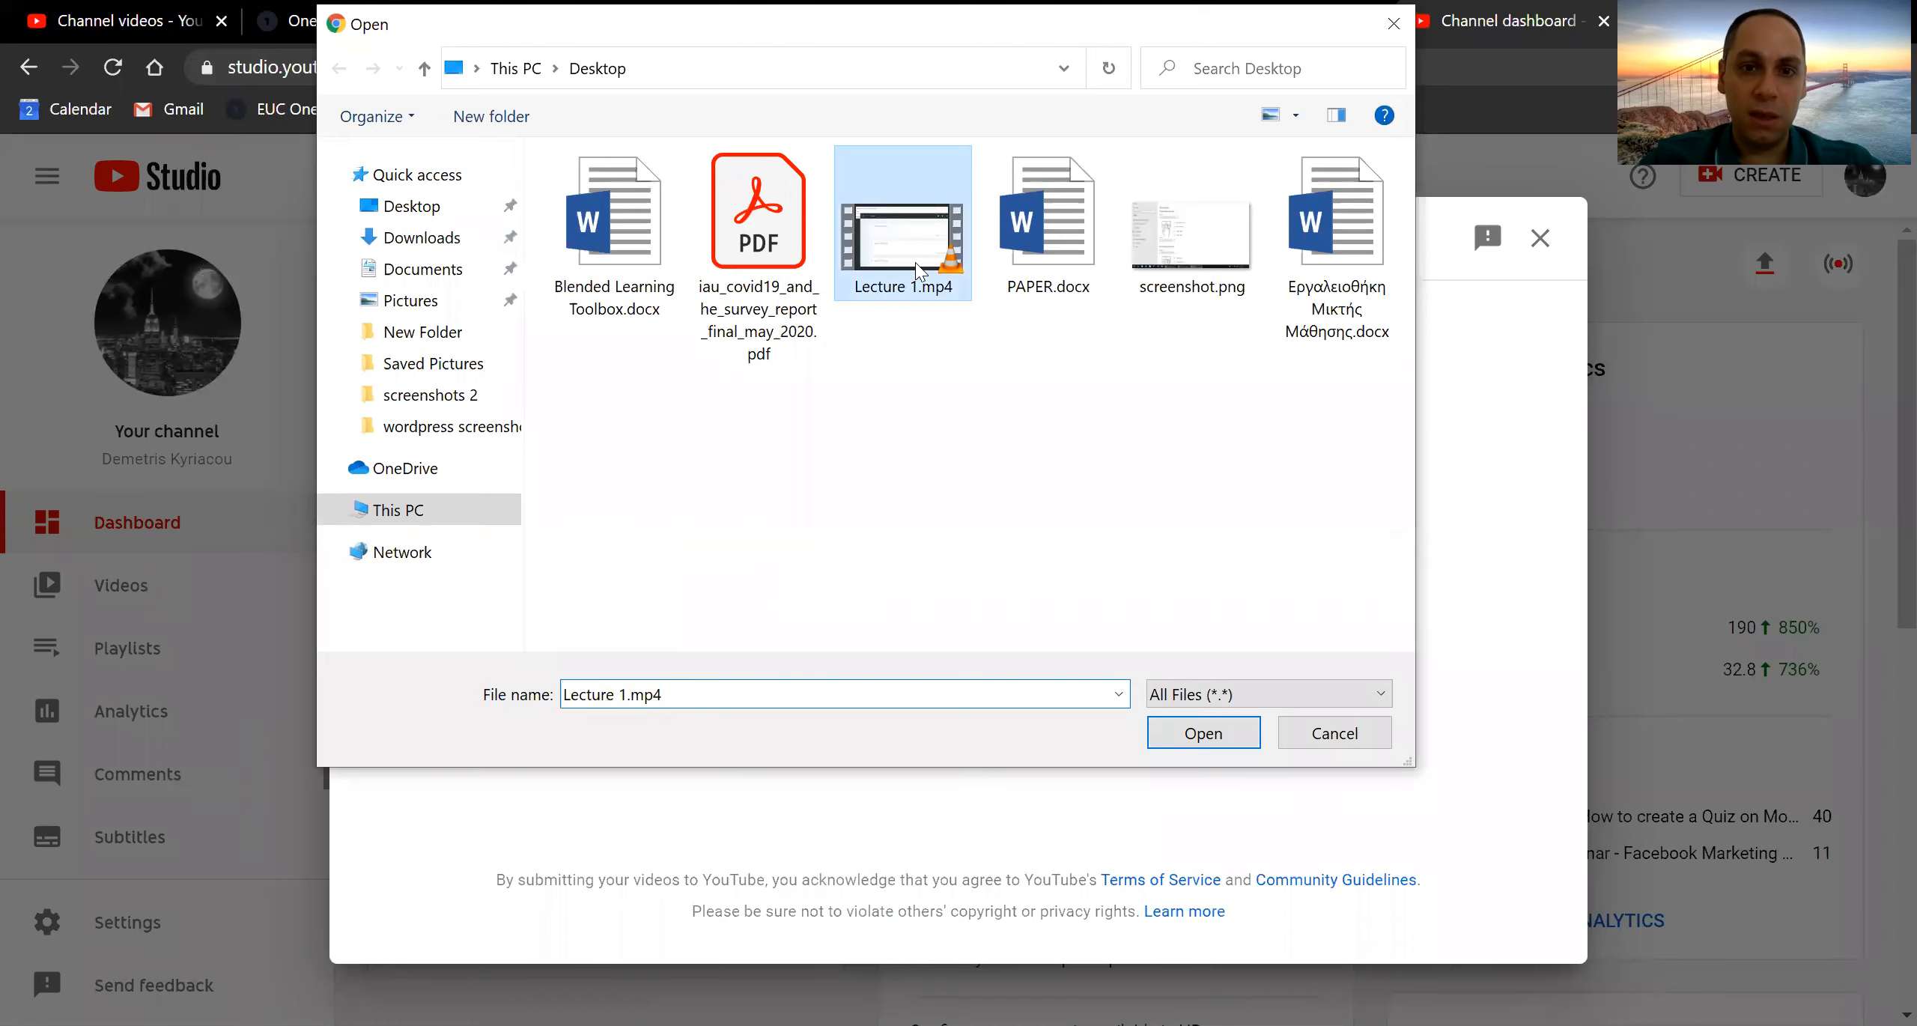
click(1202, 734)
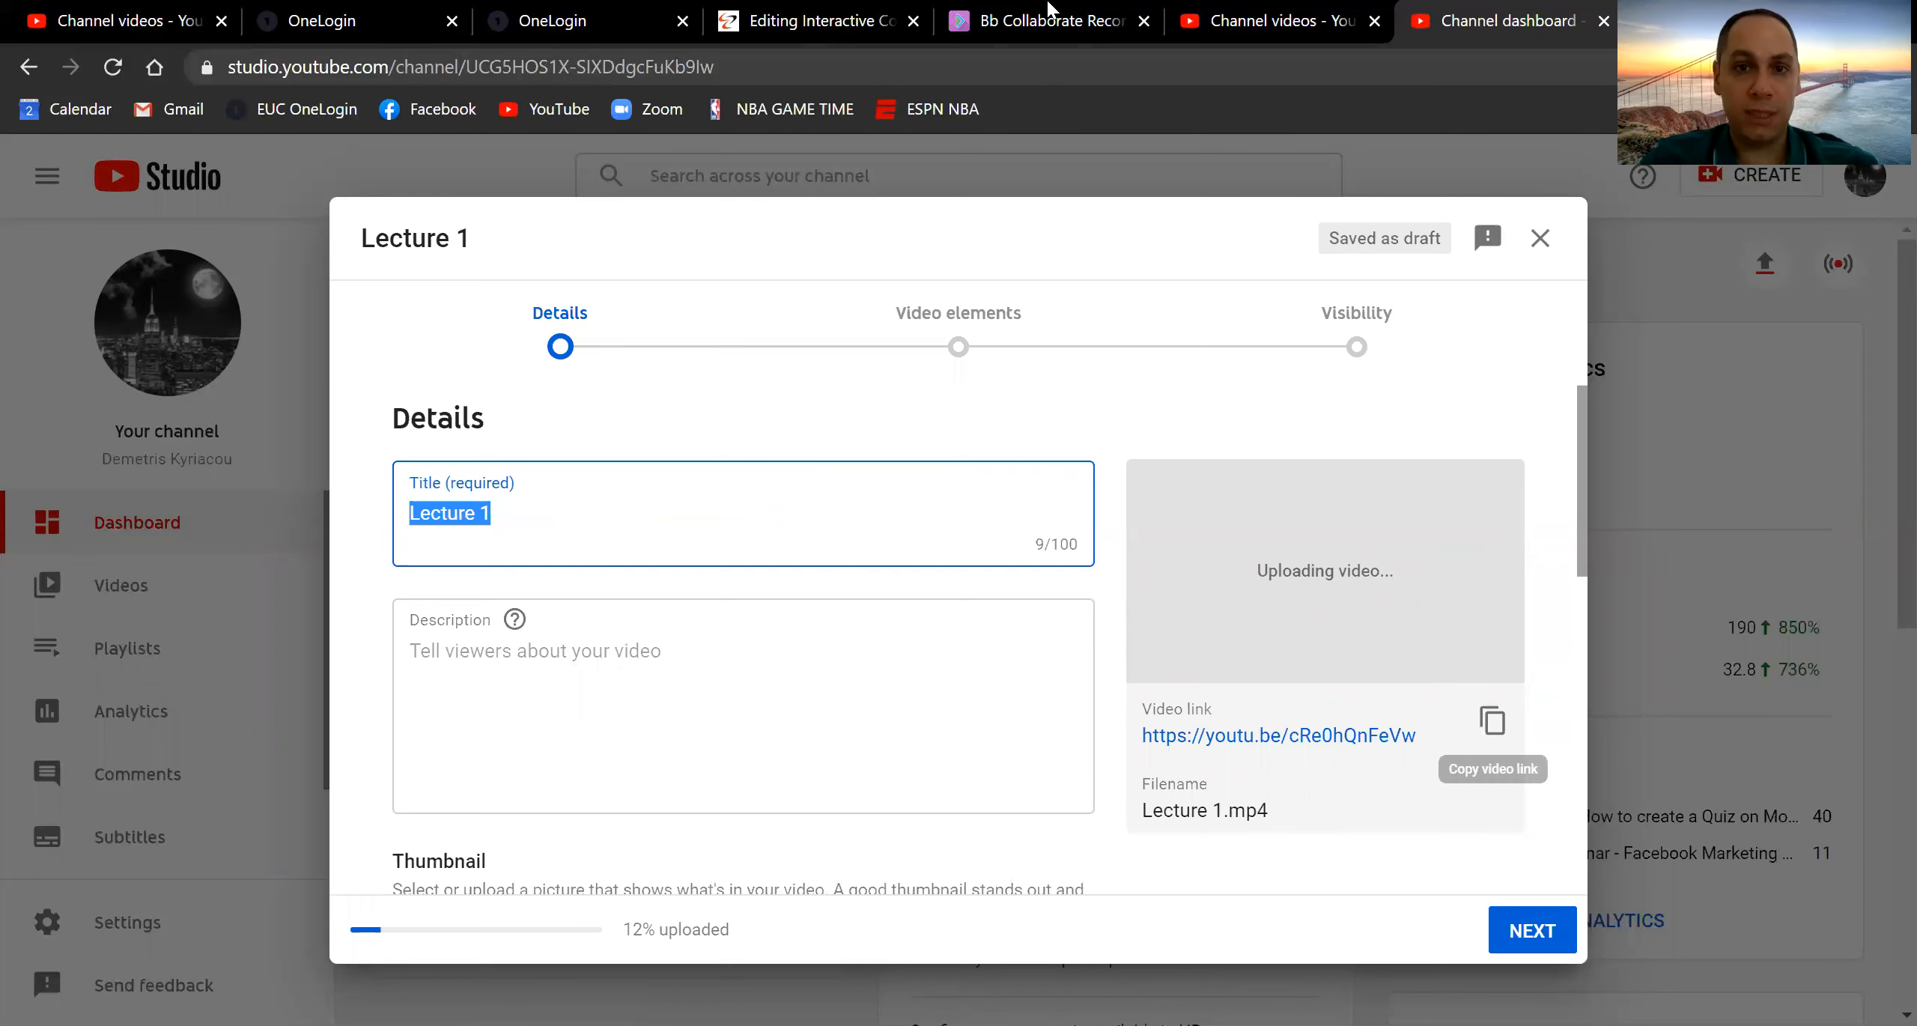
click(820, 21)
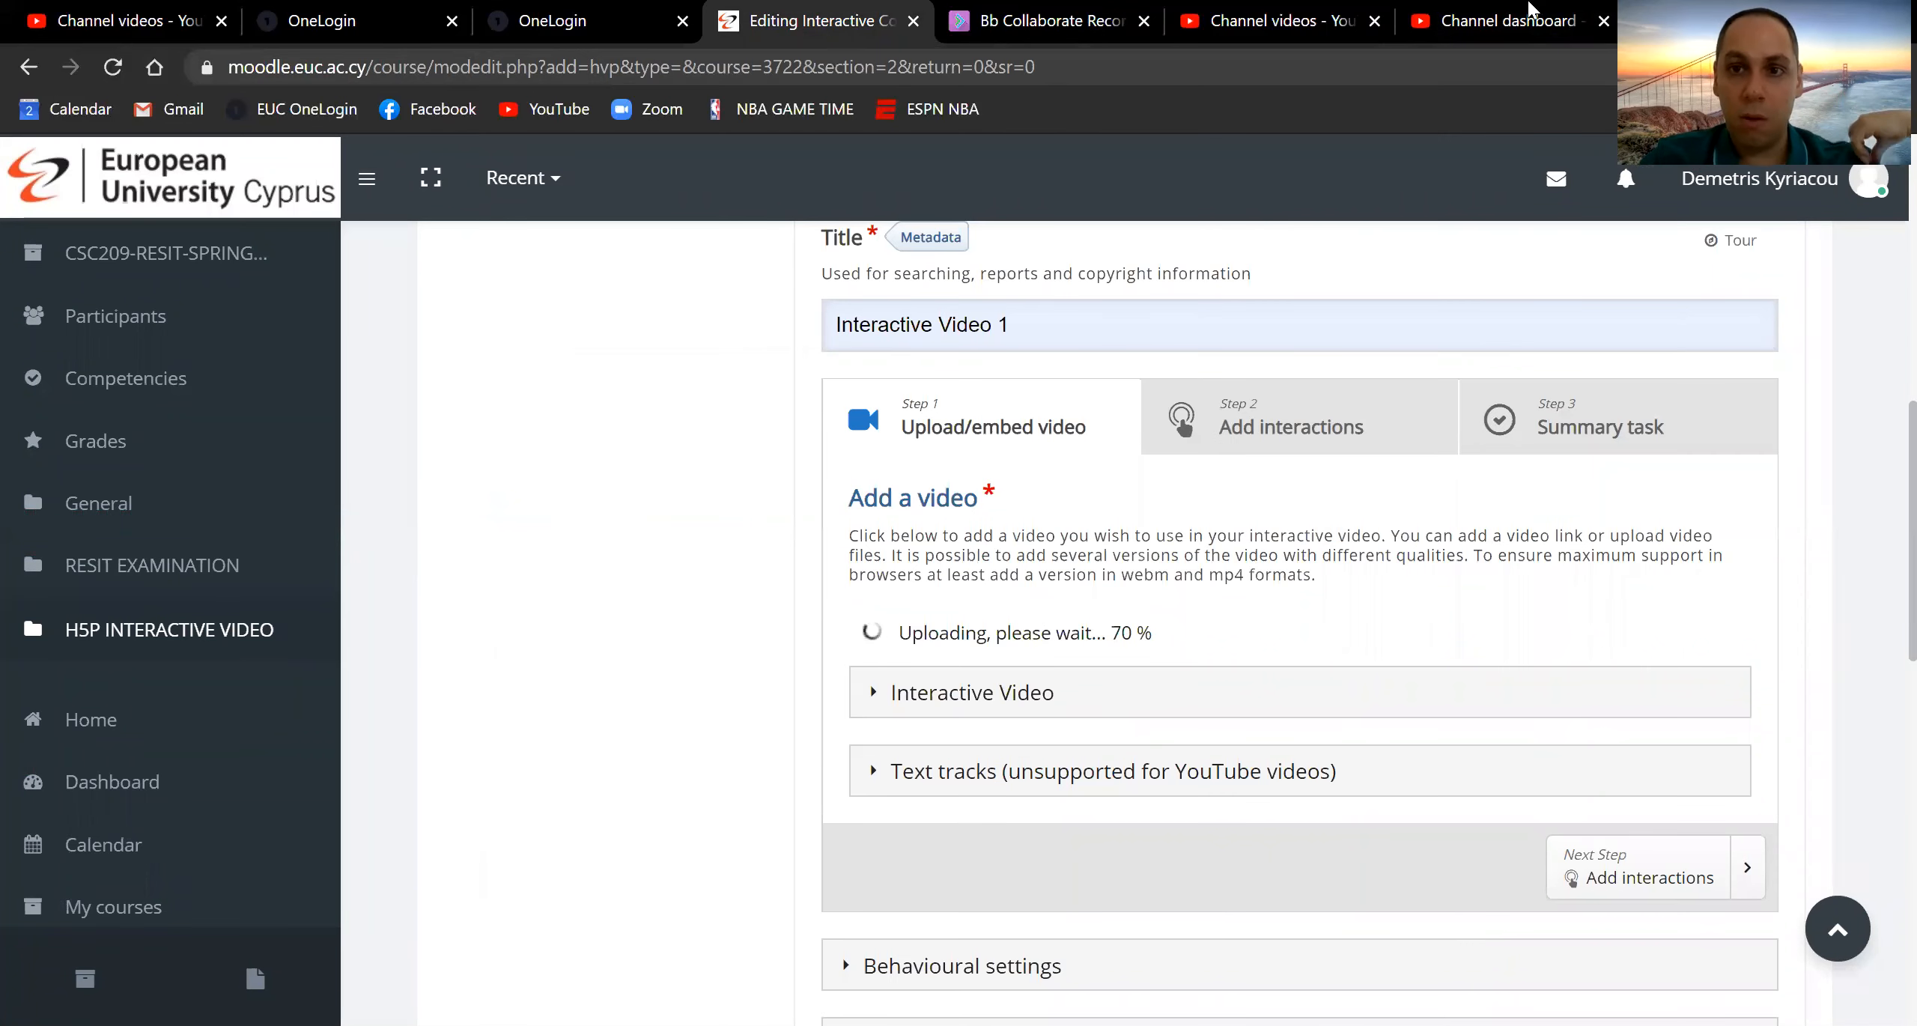
click(1527, 16)
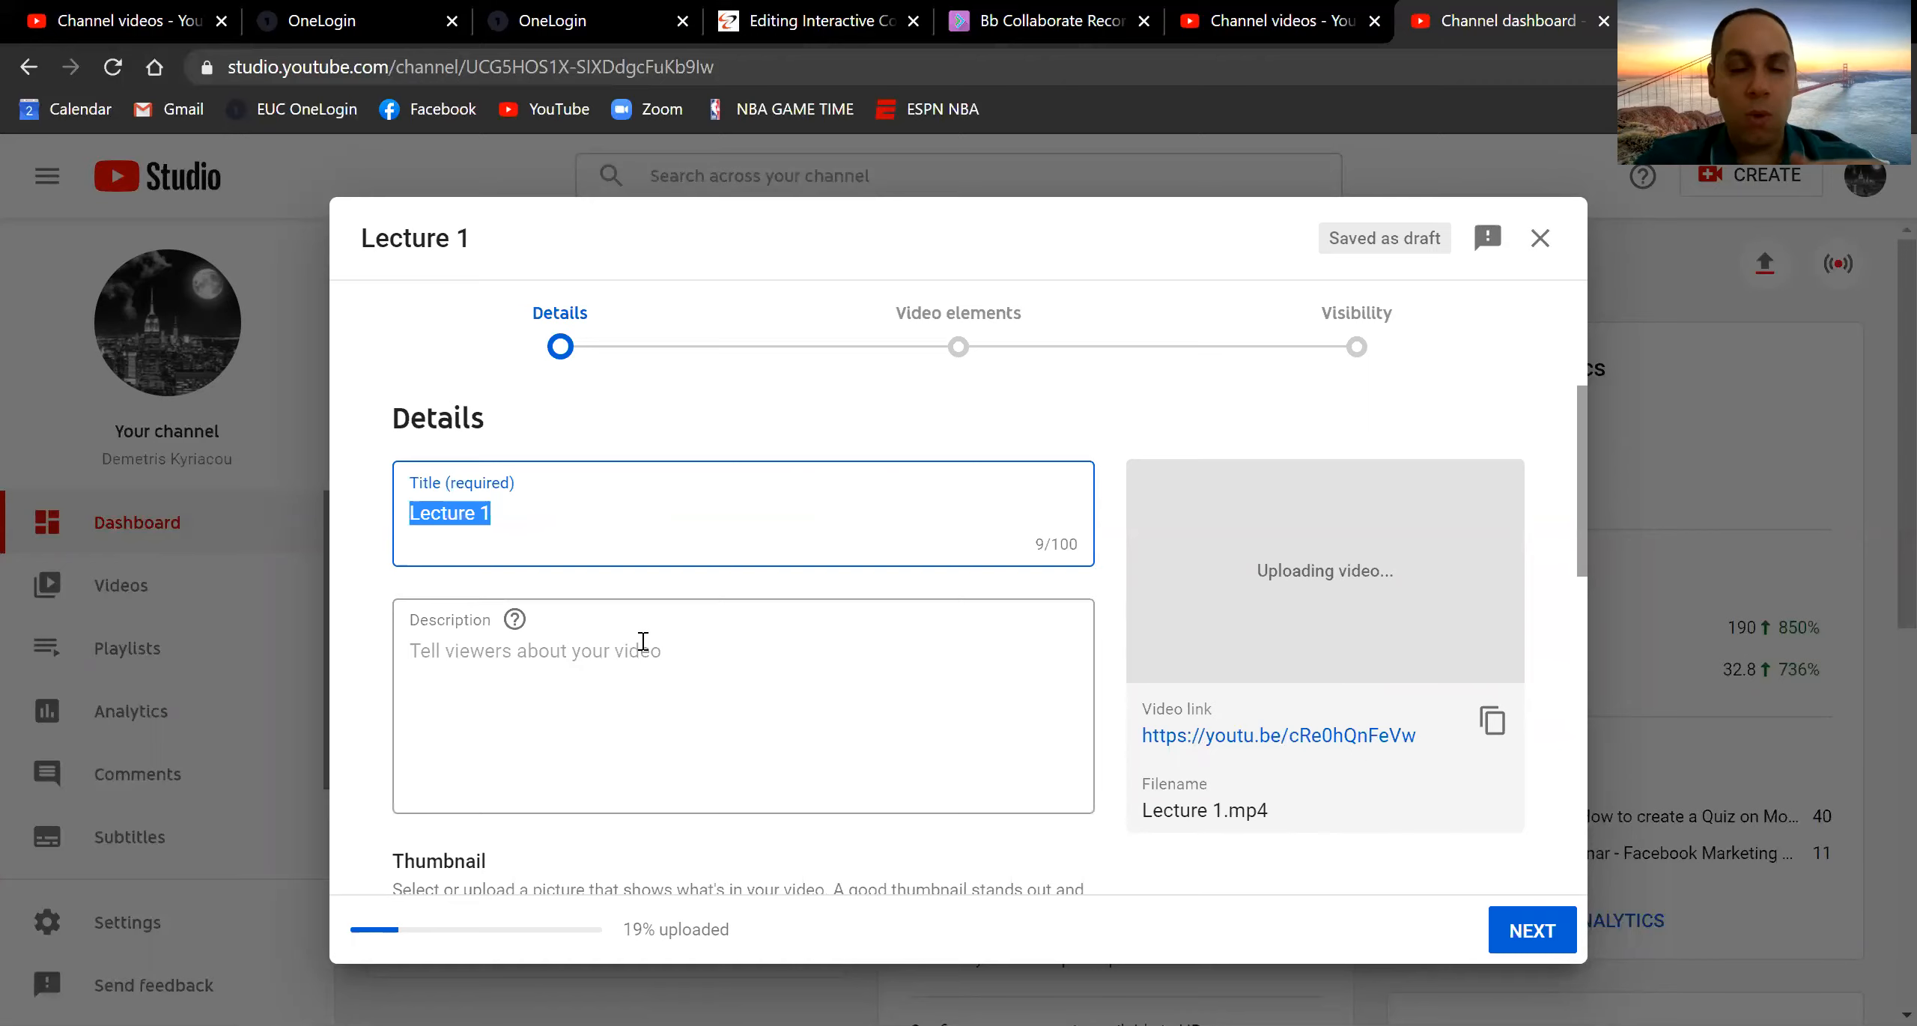
Declare the Lecture 1 video as not made for kids and continue to the video elements stage
scroll(643, 641, down, 6)
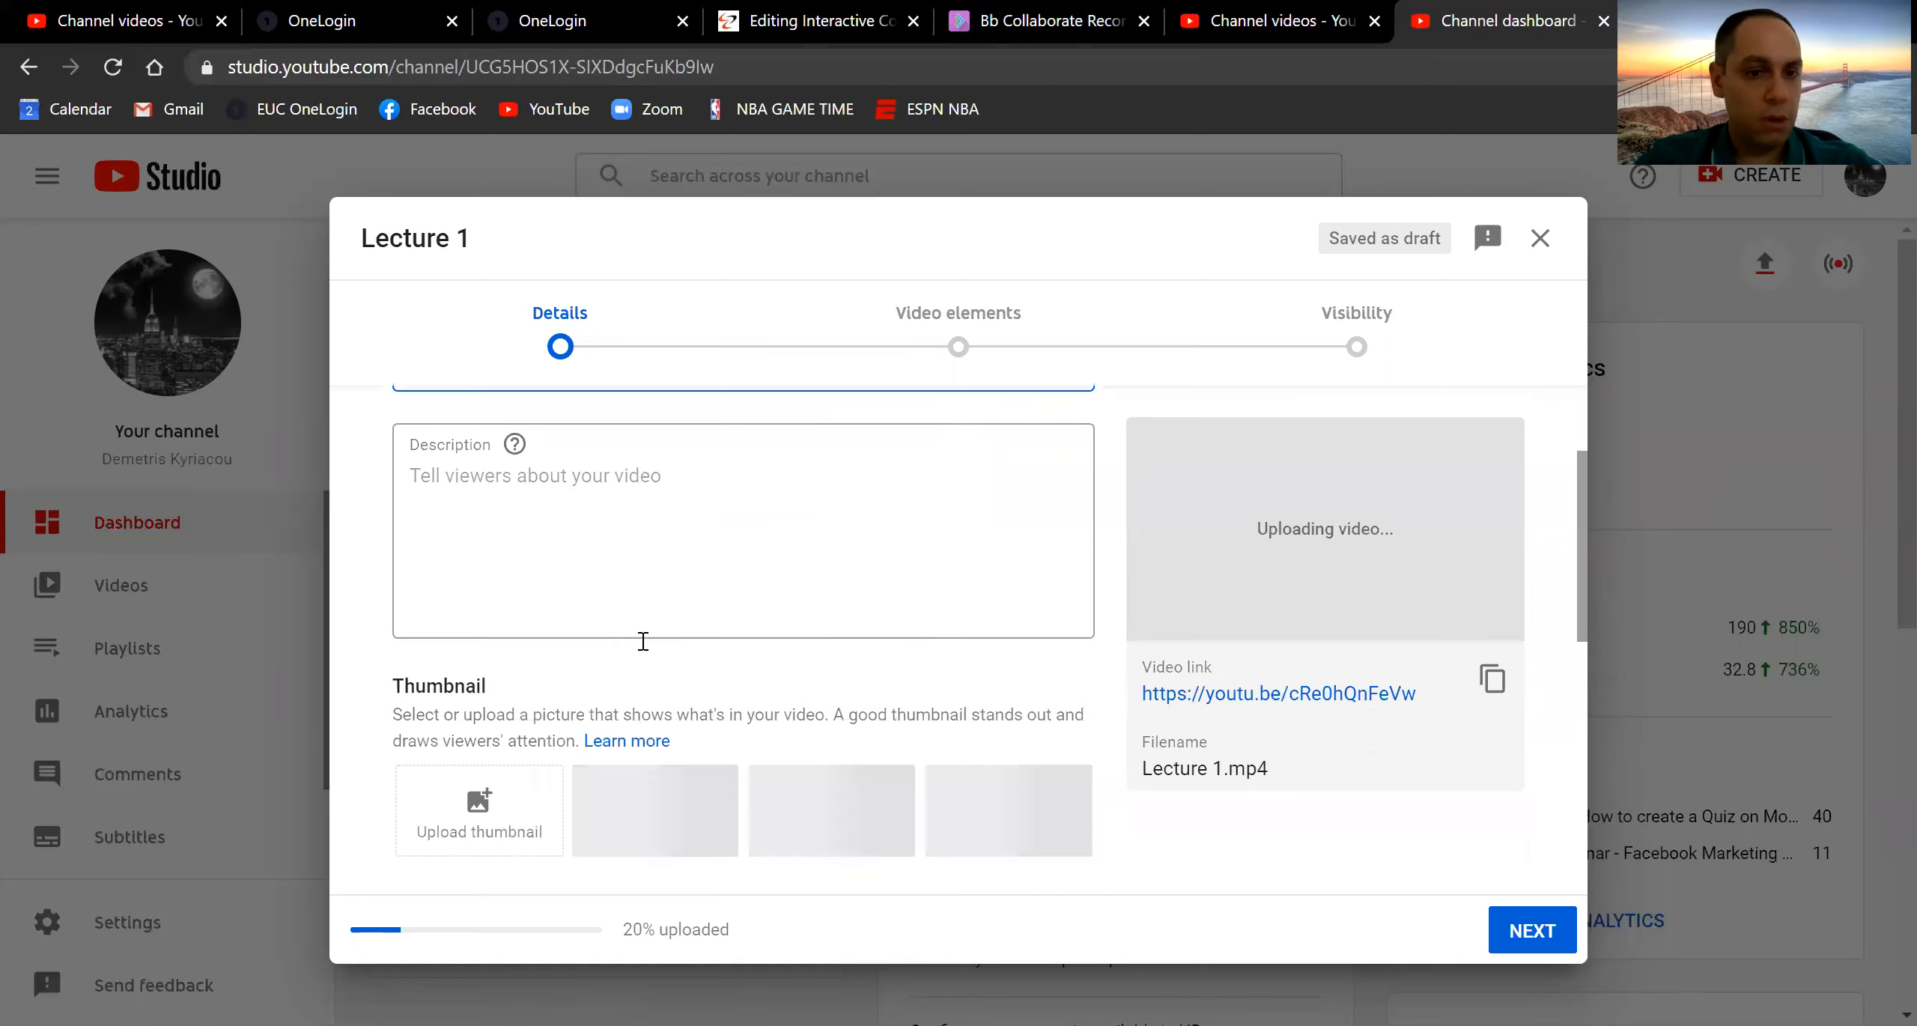
scroll(641, 642, down, 1)
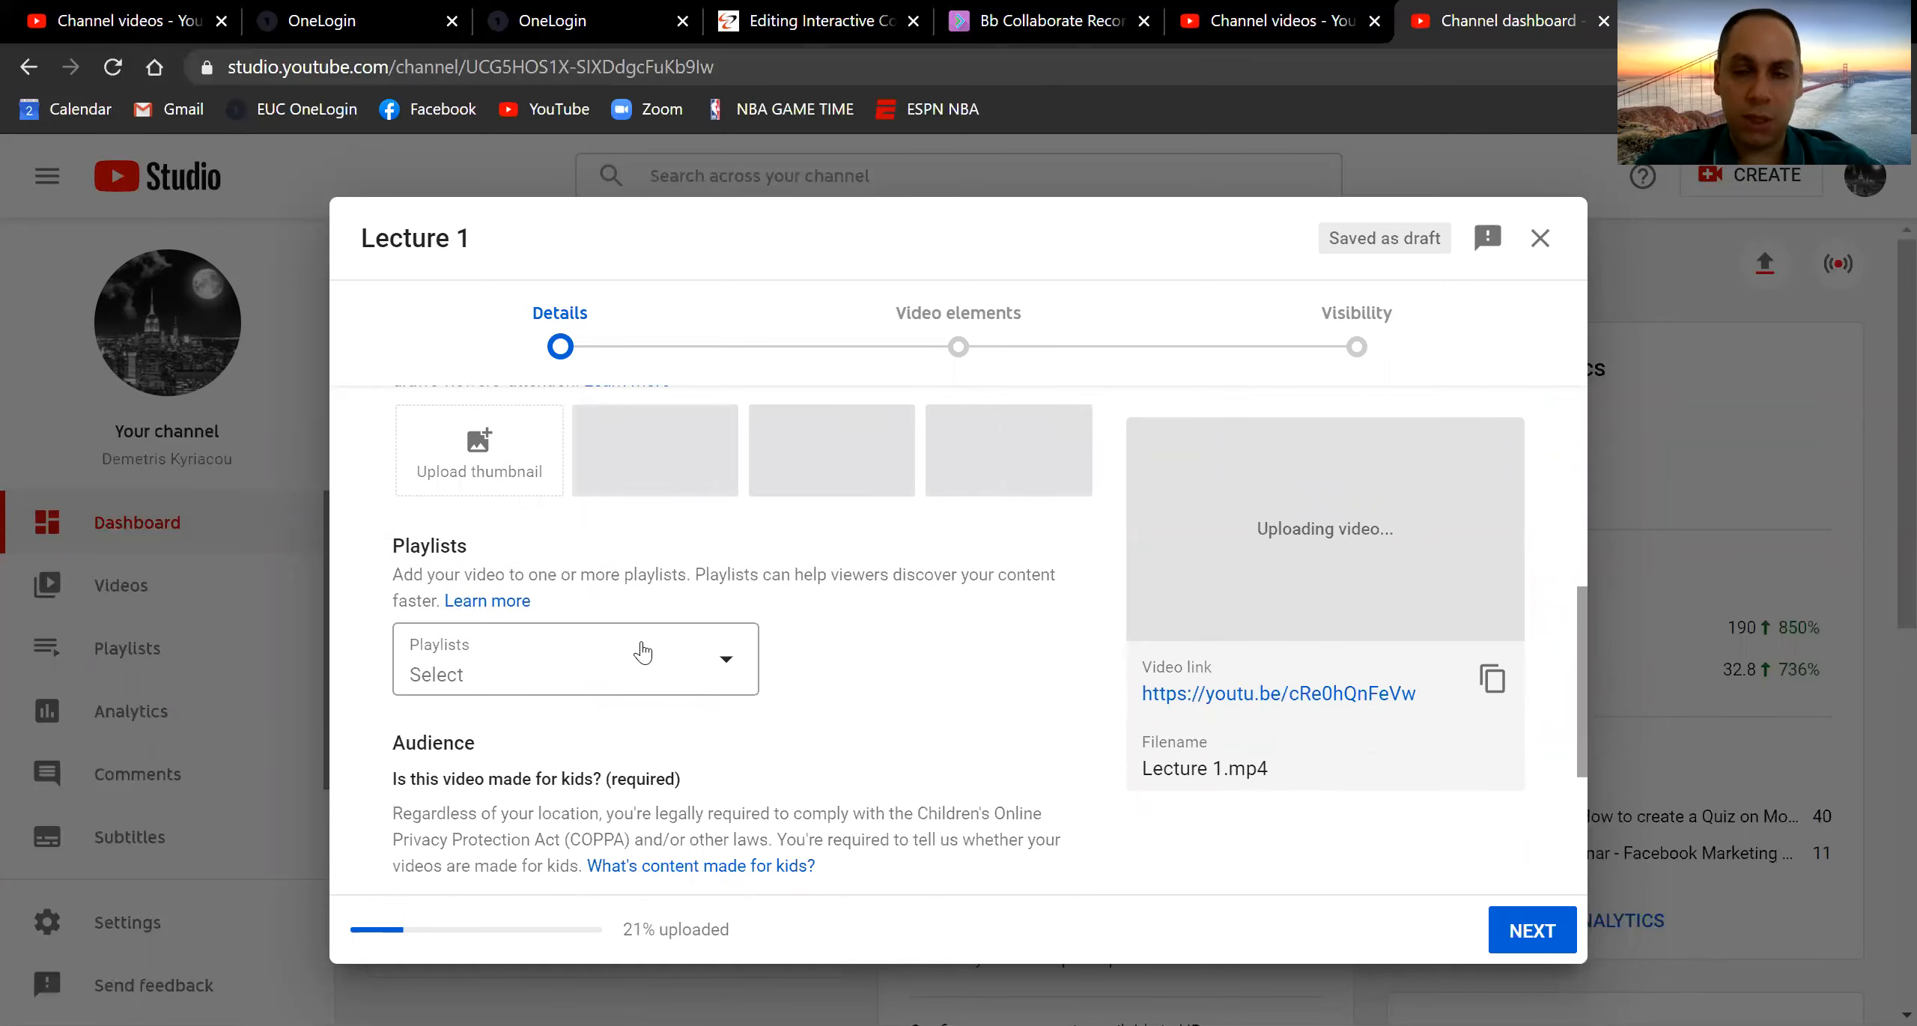
scroll(642, 651, down, 3)
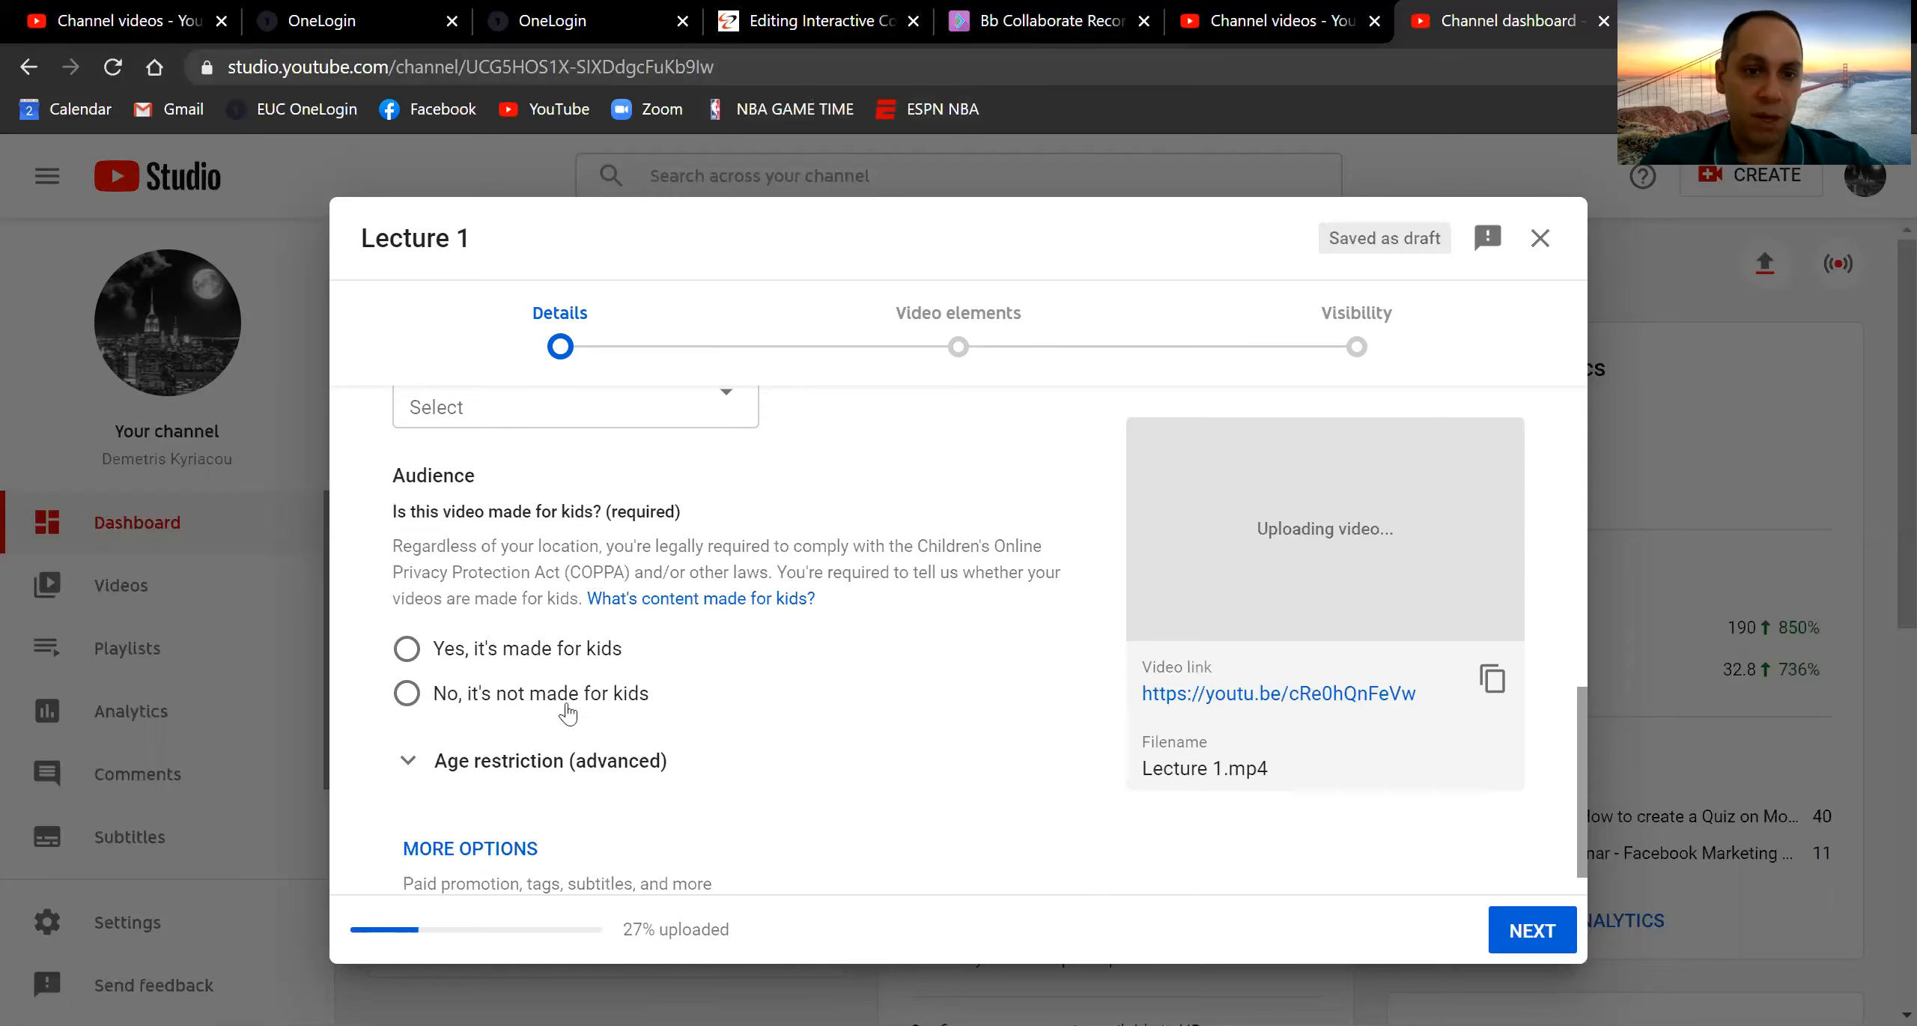
click(407, 694)
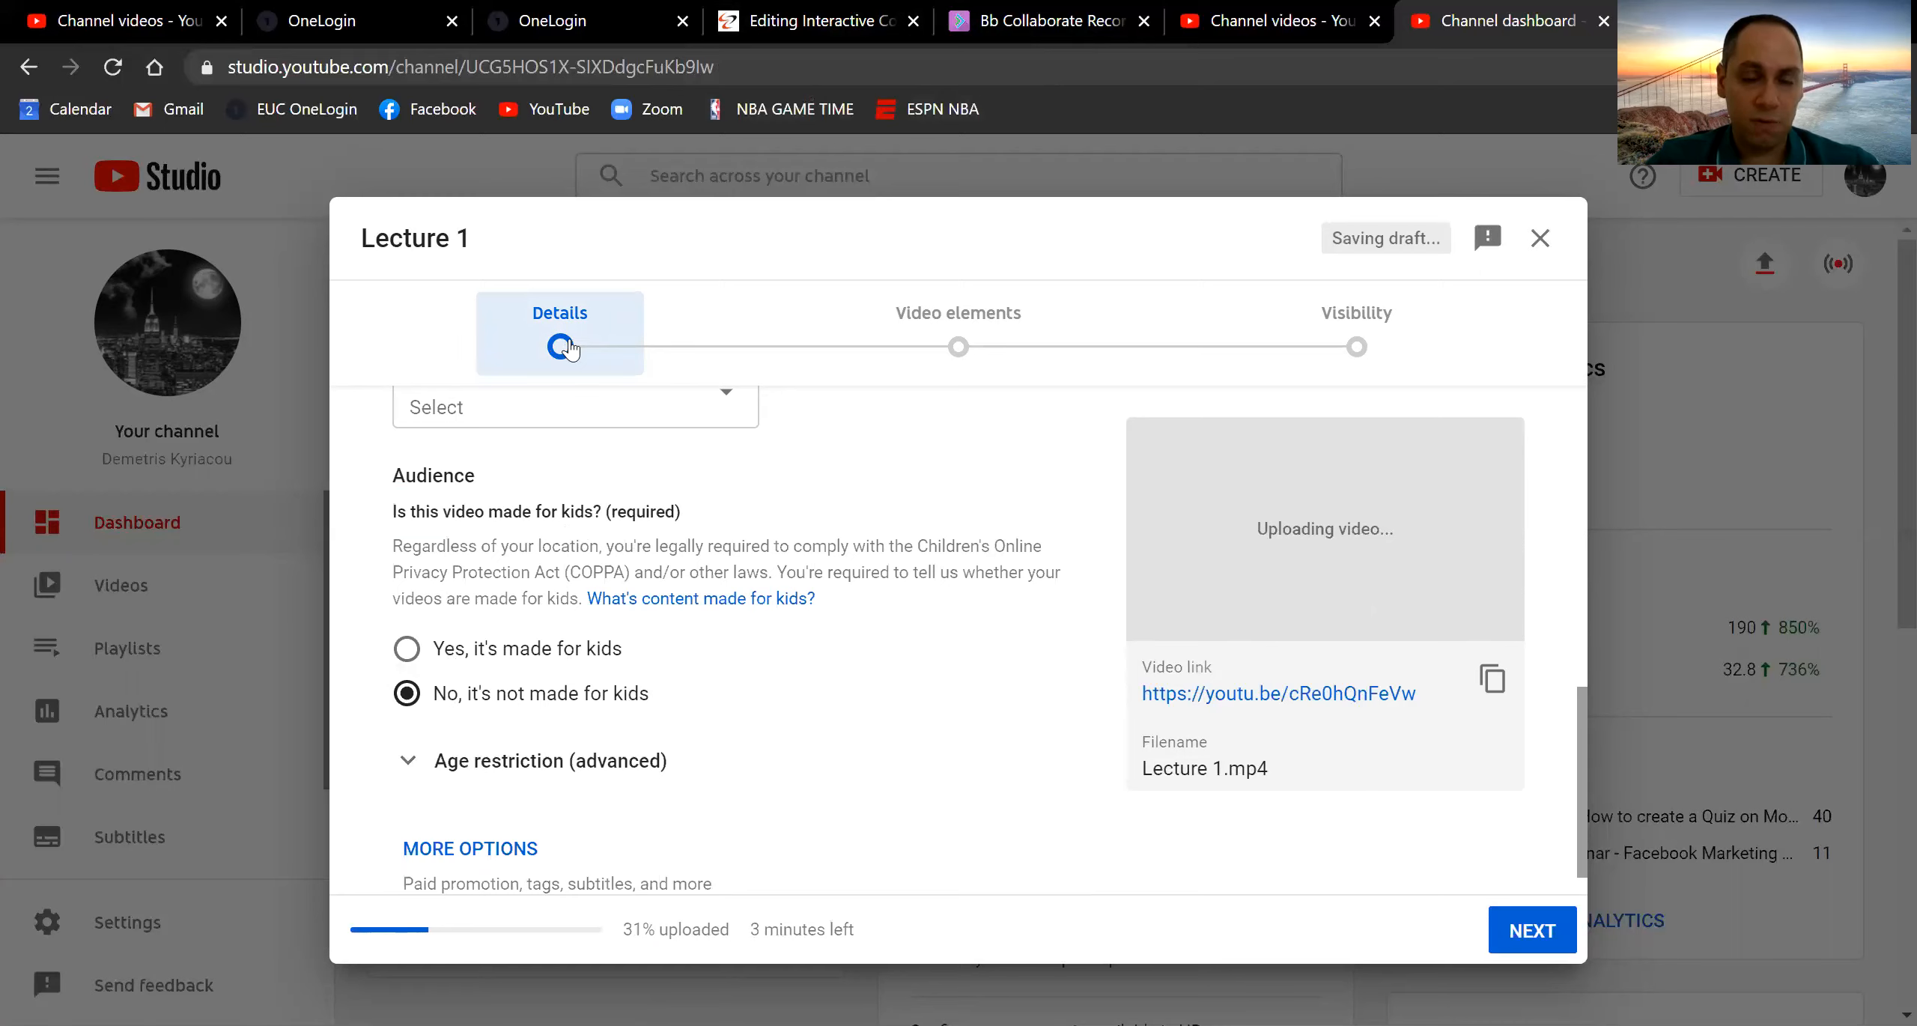
click(1541, 947)
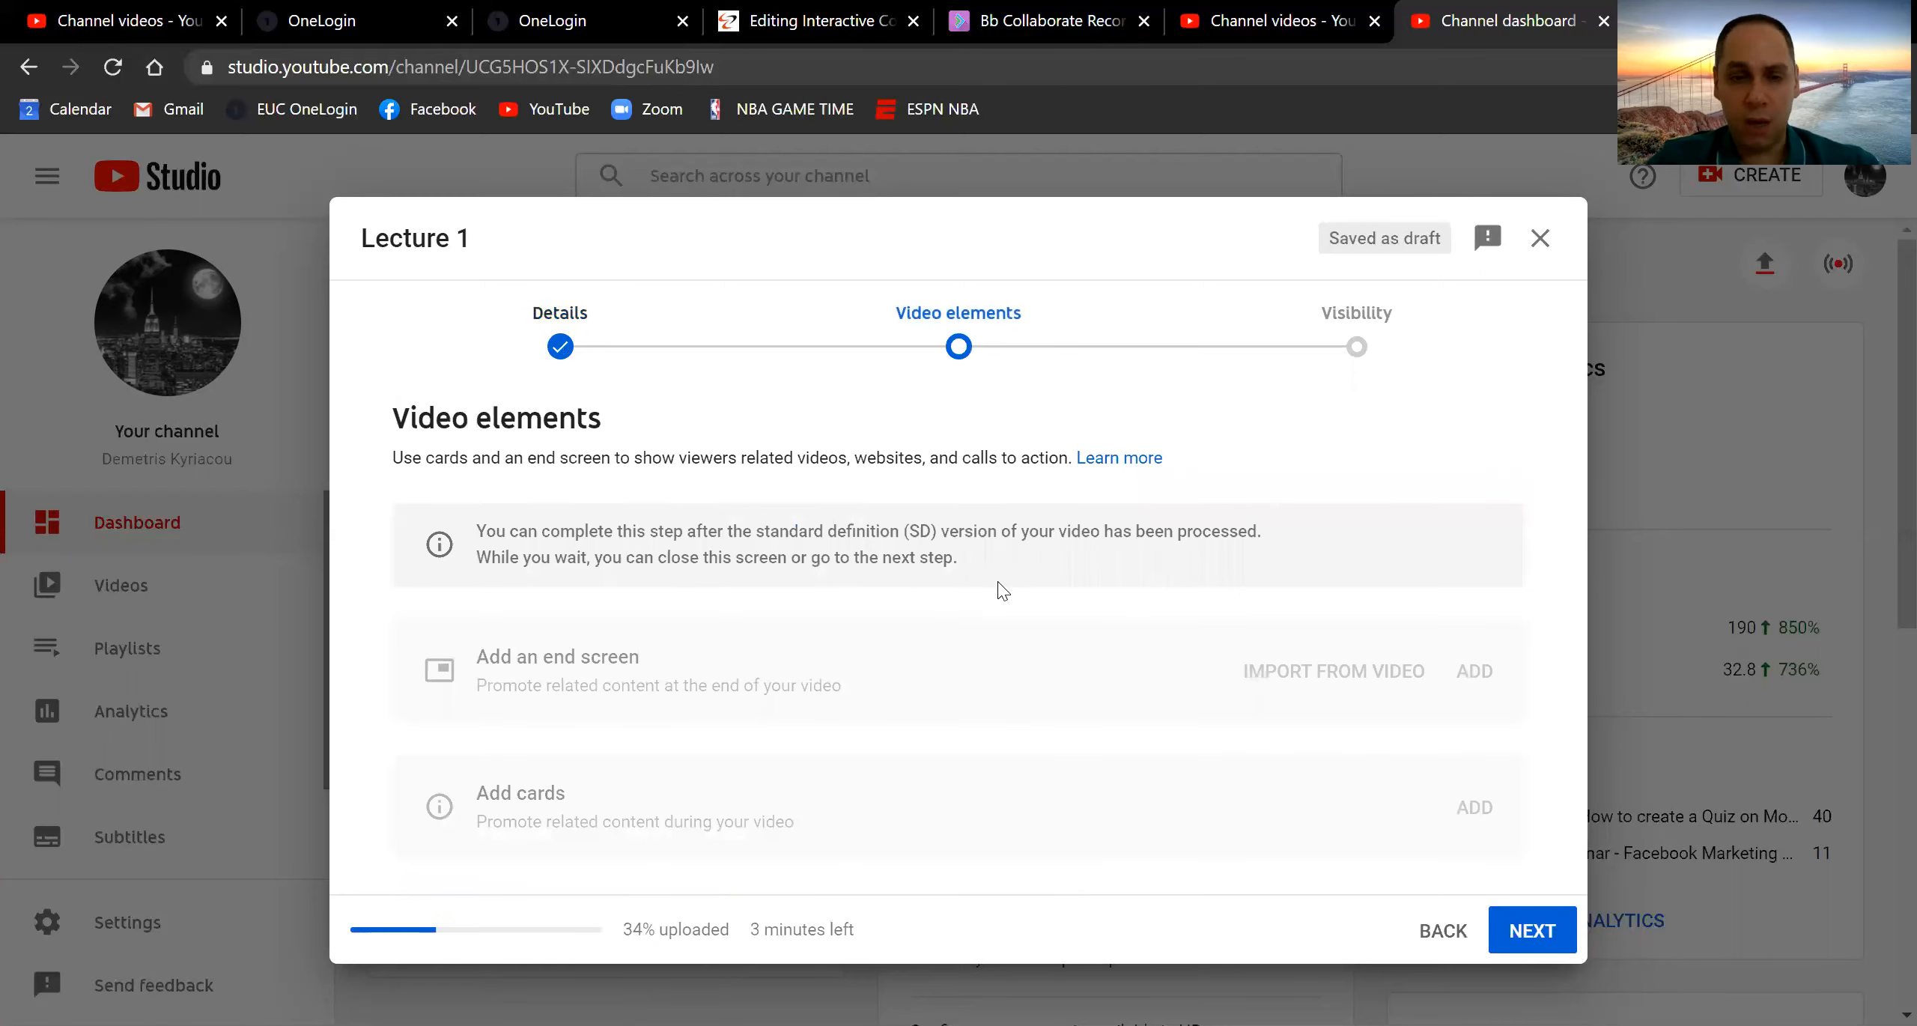
Skip the video elements, set the Lecture 1 video's visibility to Unlisted and copy its video link
click(1530, 928)
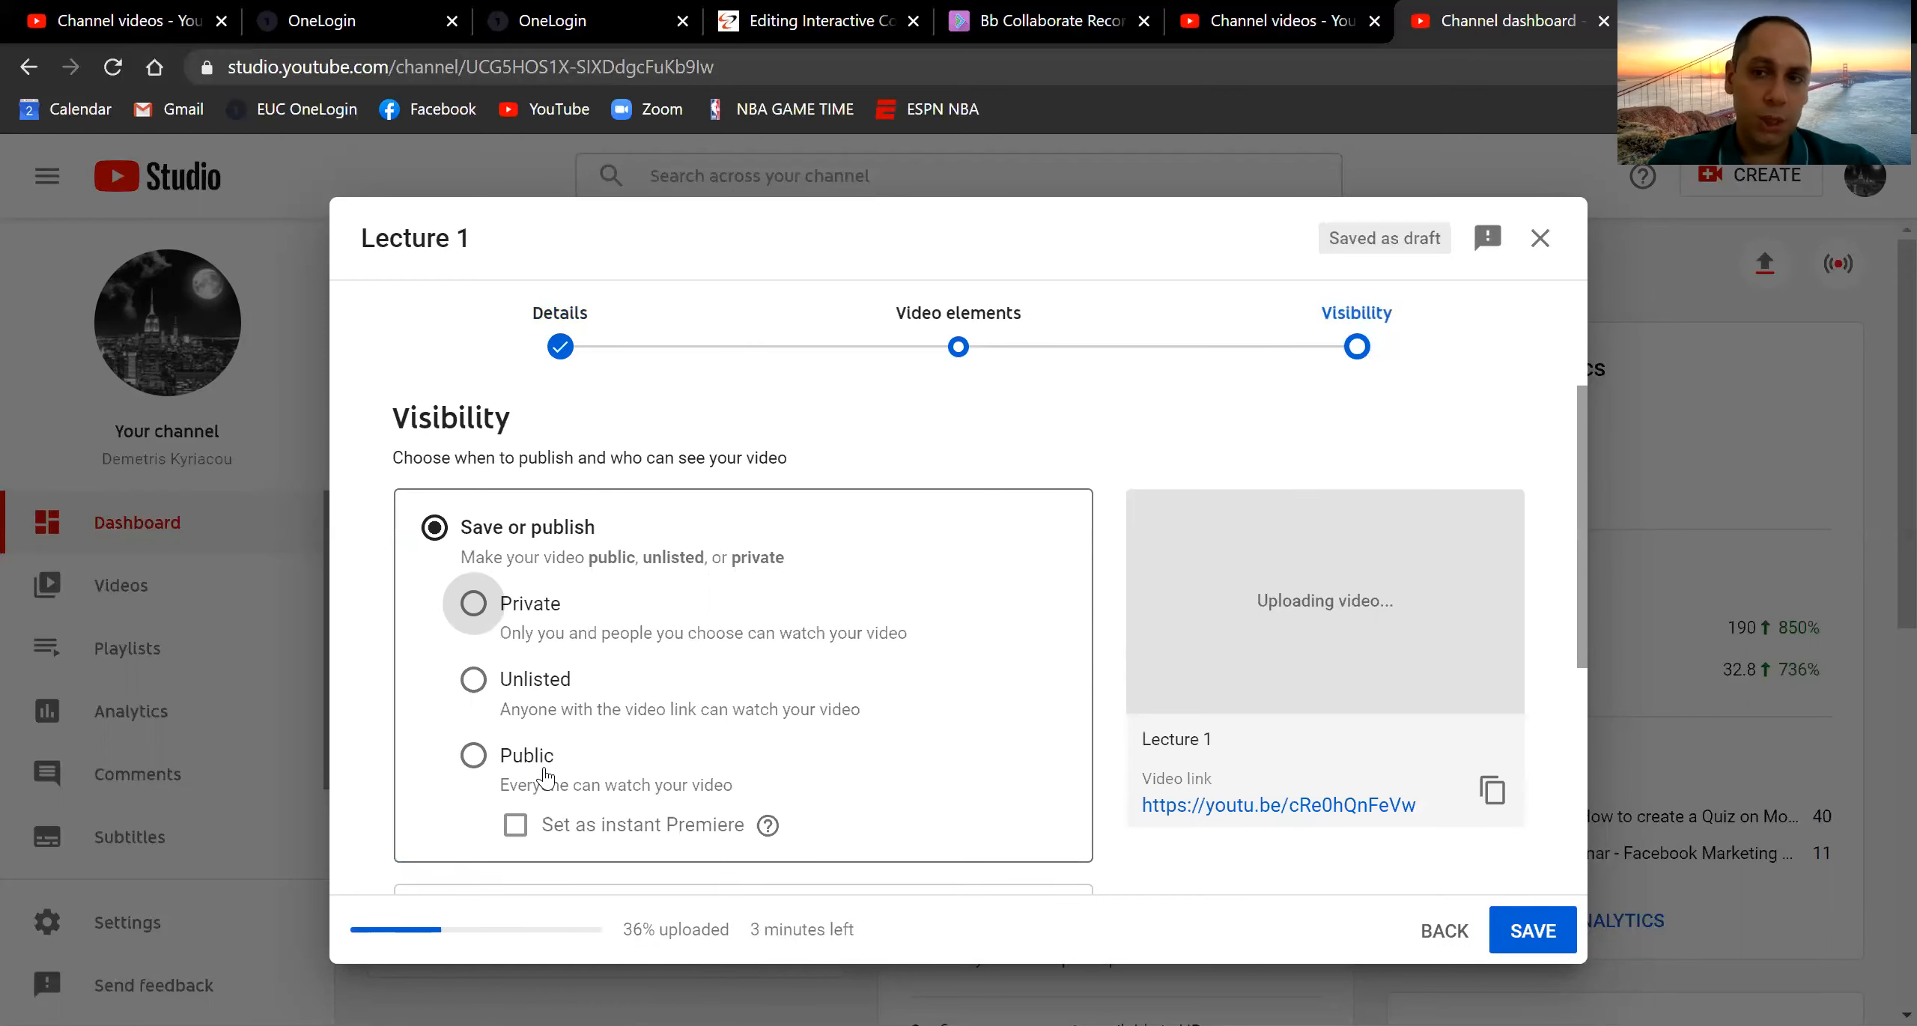
click(476, 610)
click(472, 682)
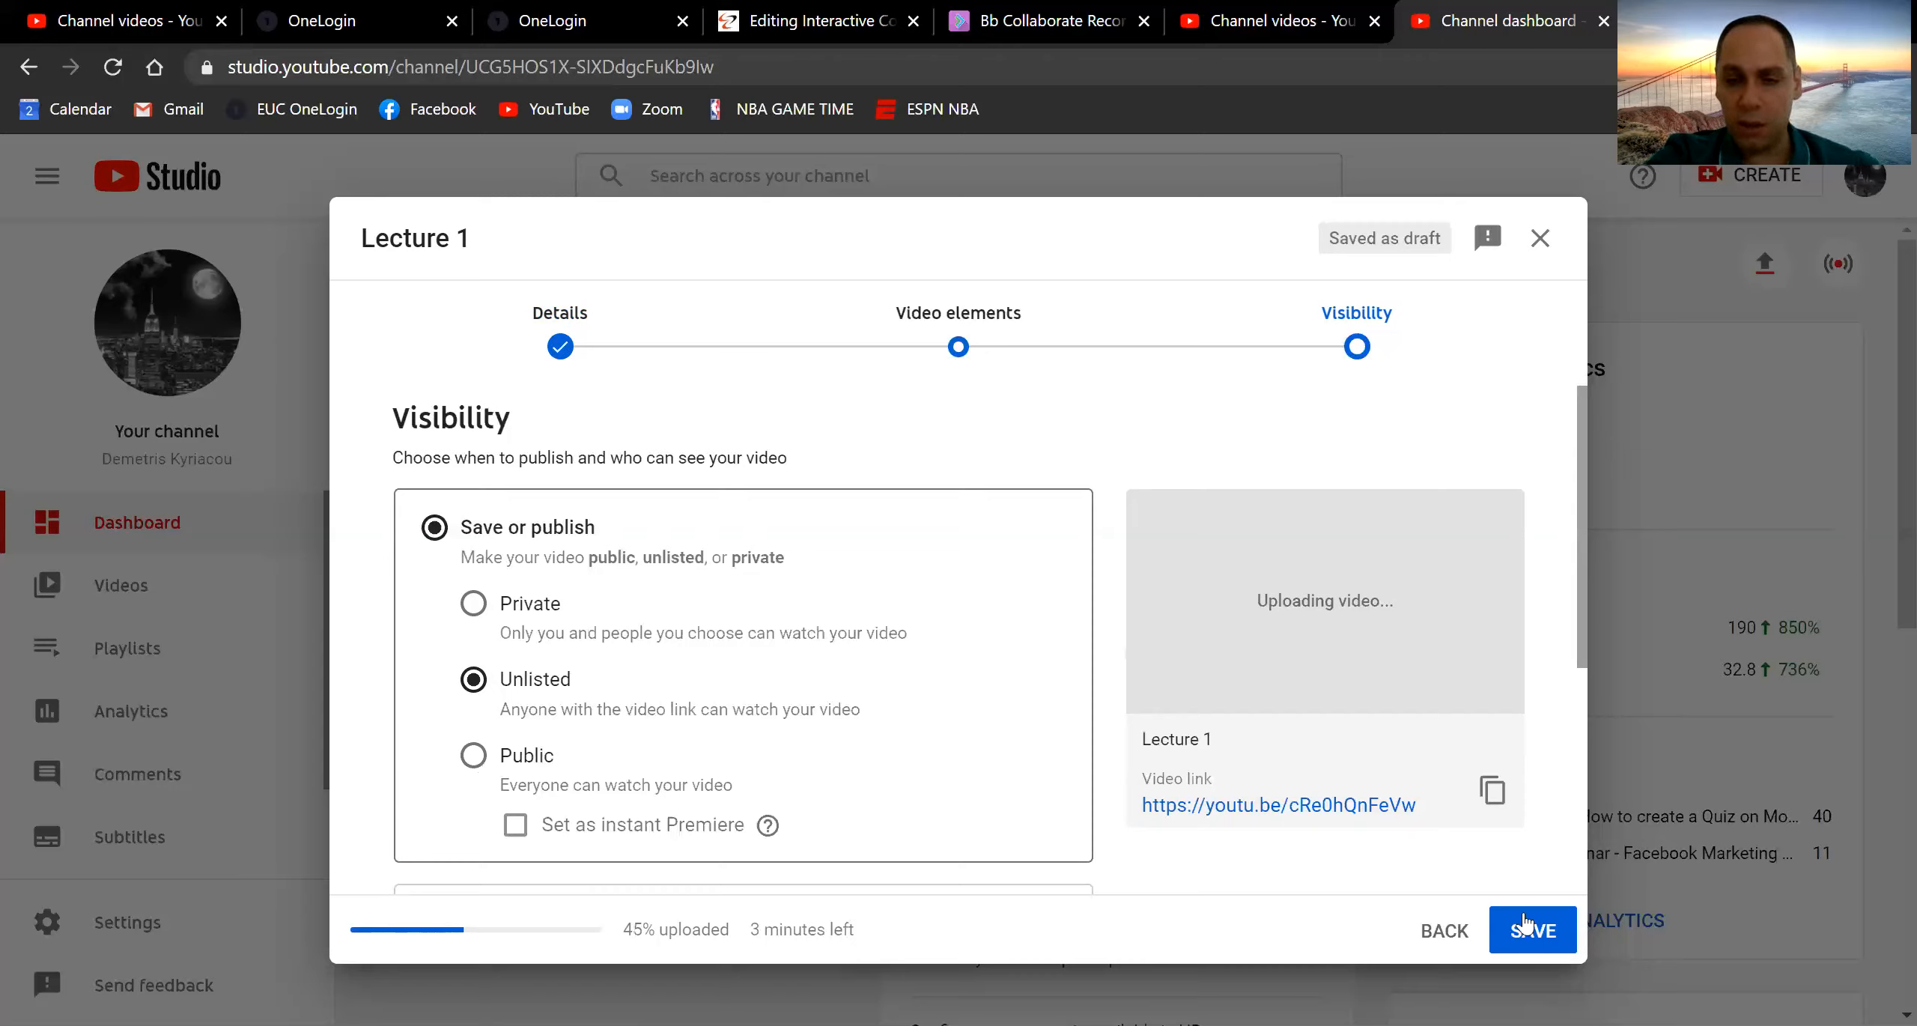
click(1491, 790)
click(1491, 792)
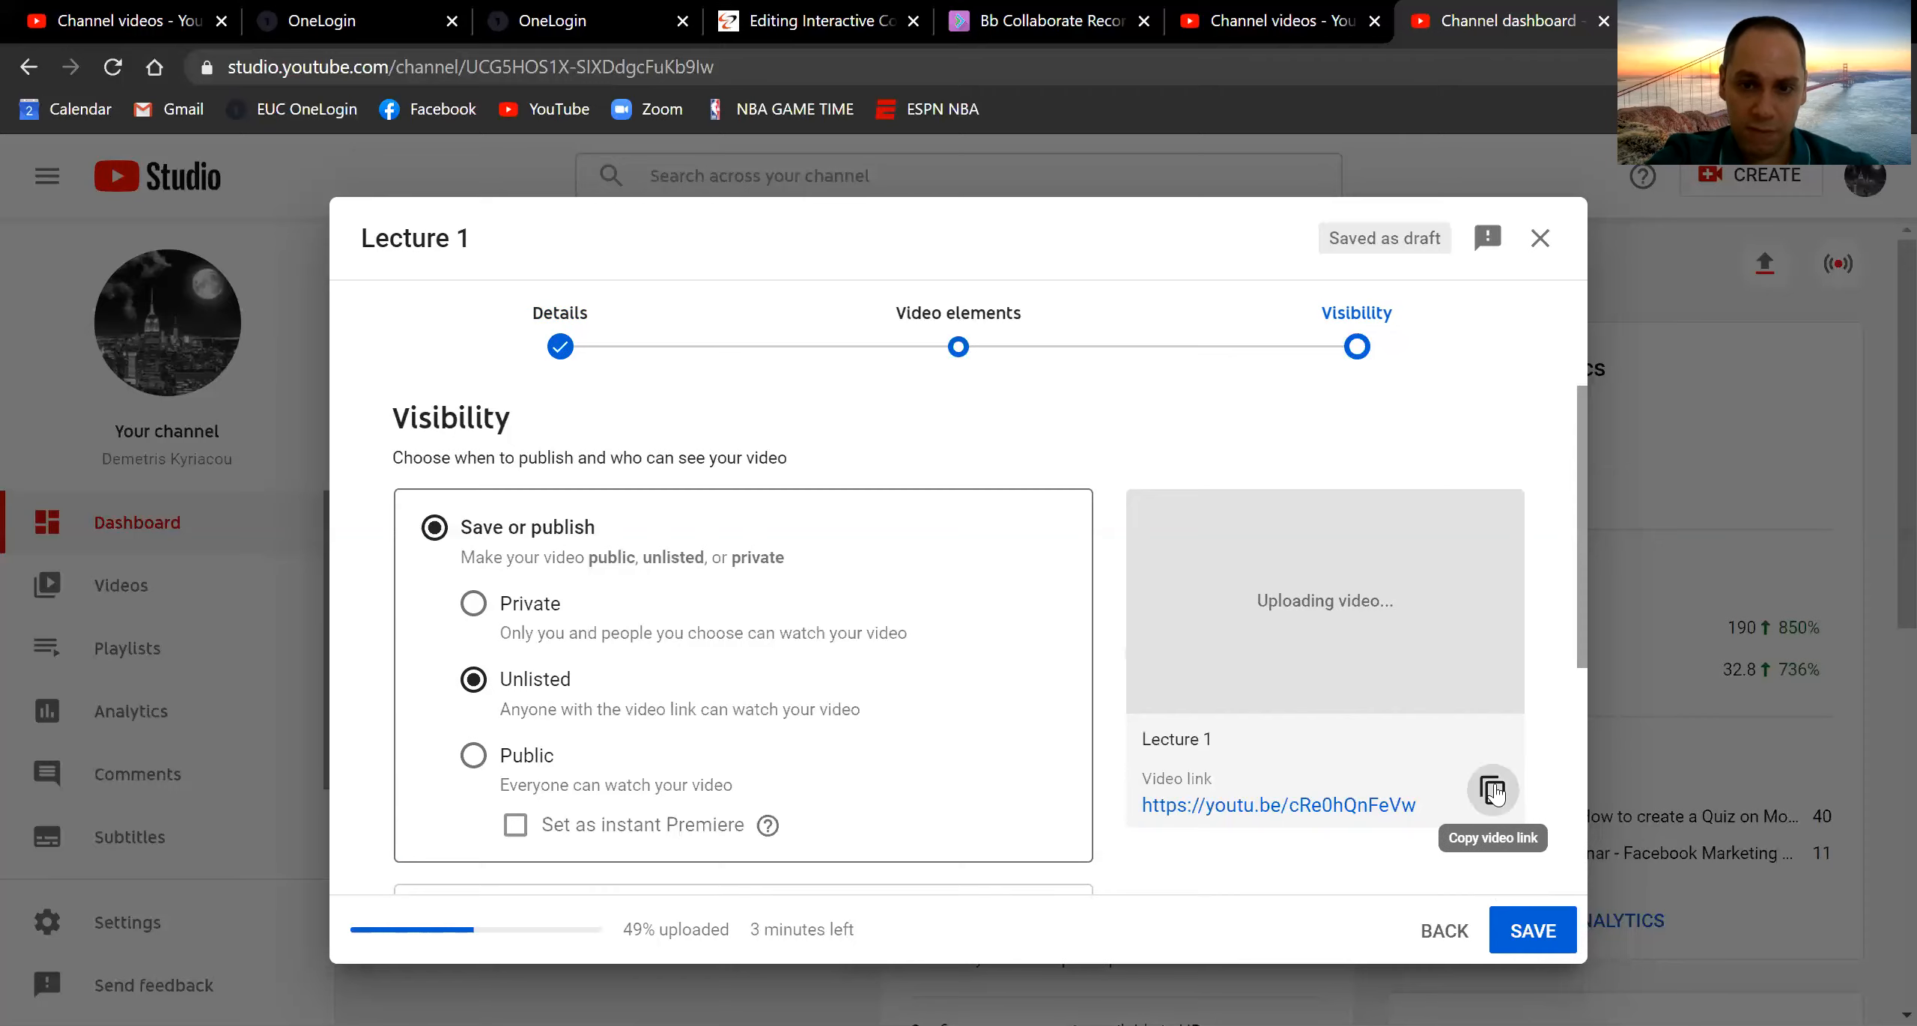
click(1543, 928)
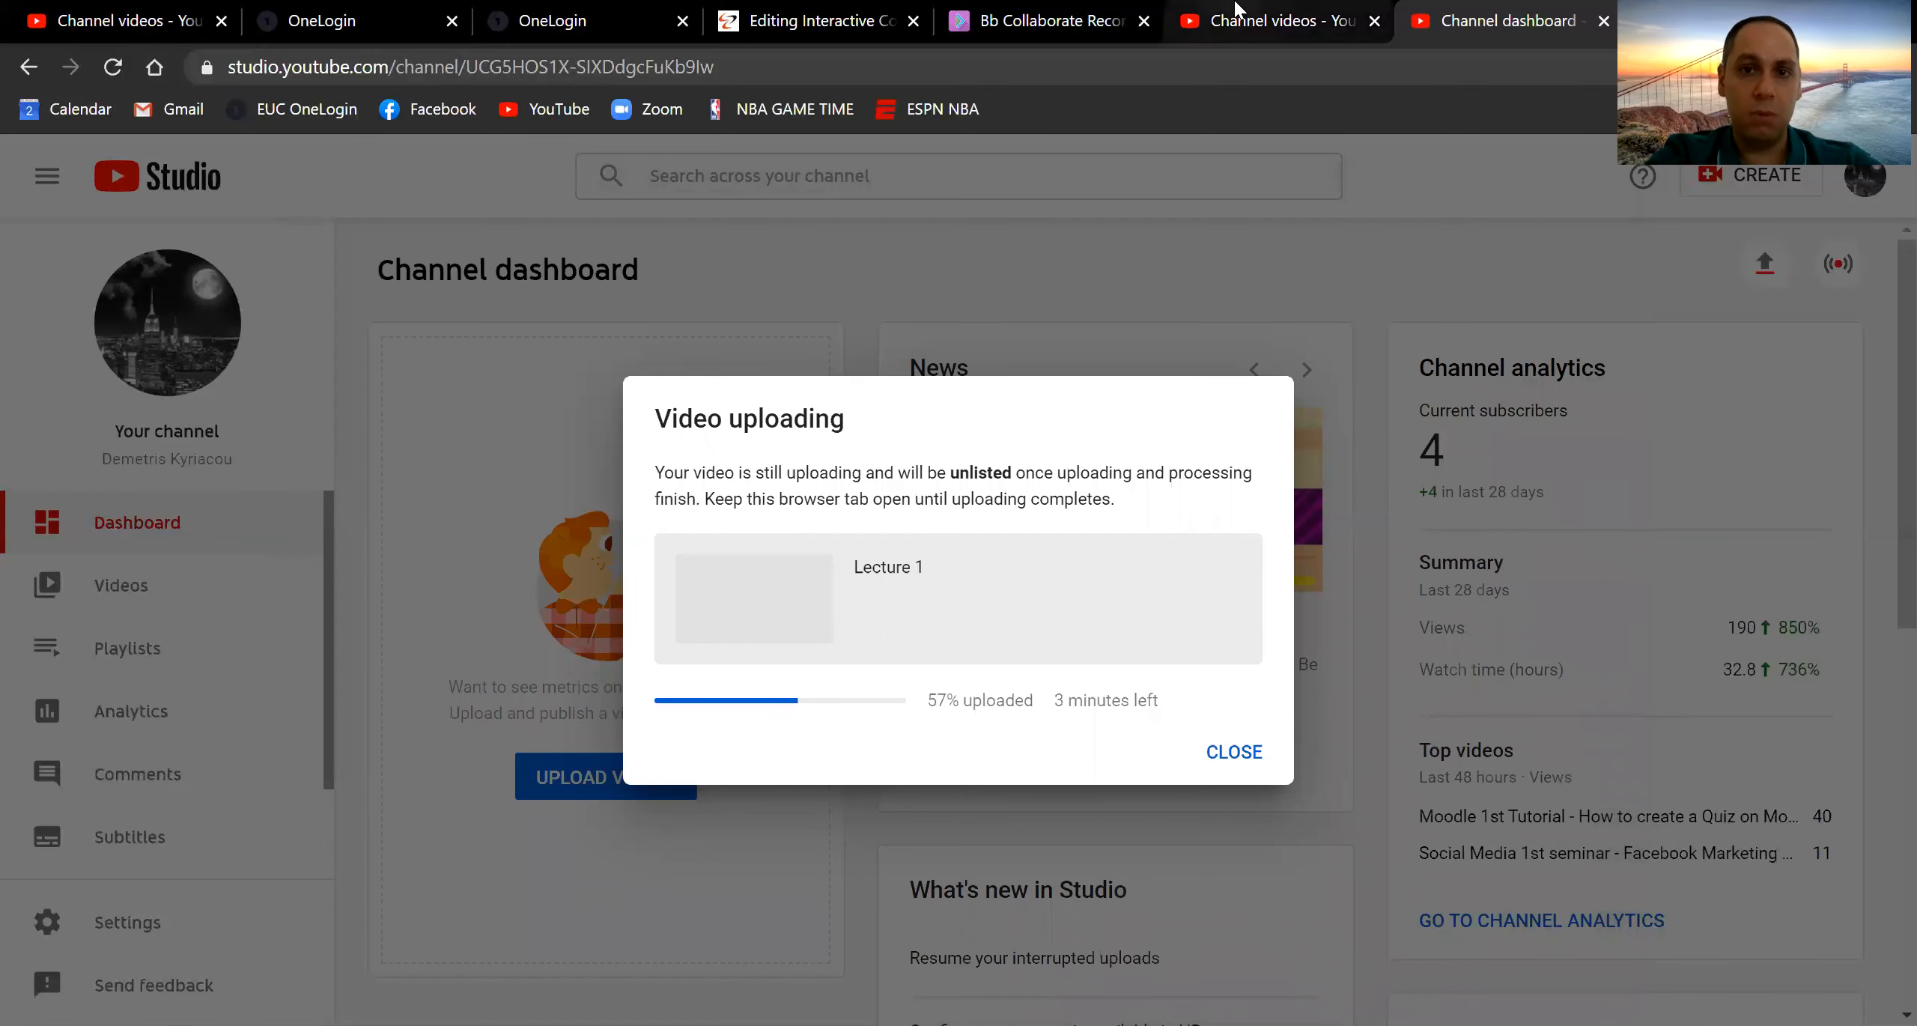
click(776, 9)
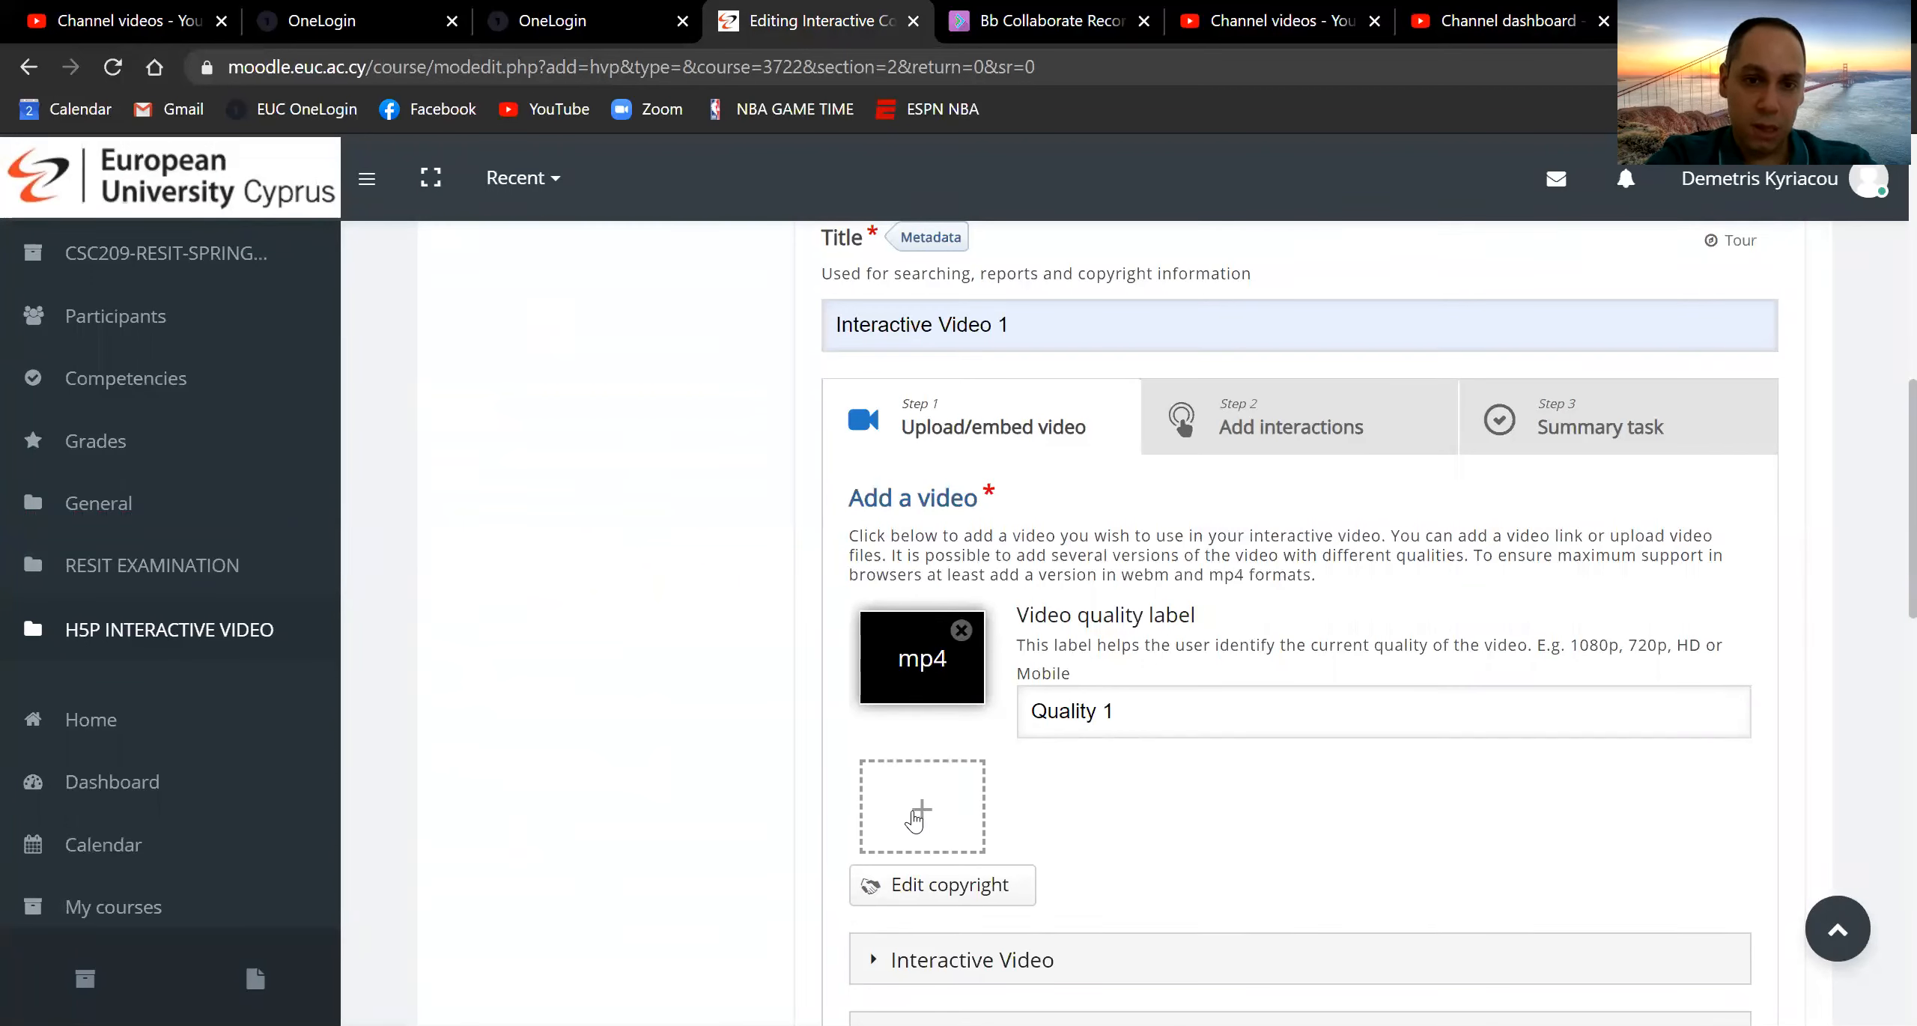
click(933, 817)
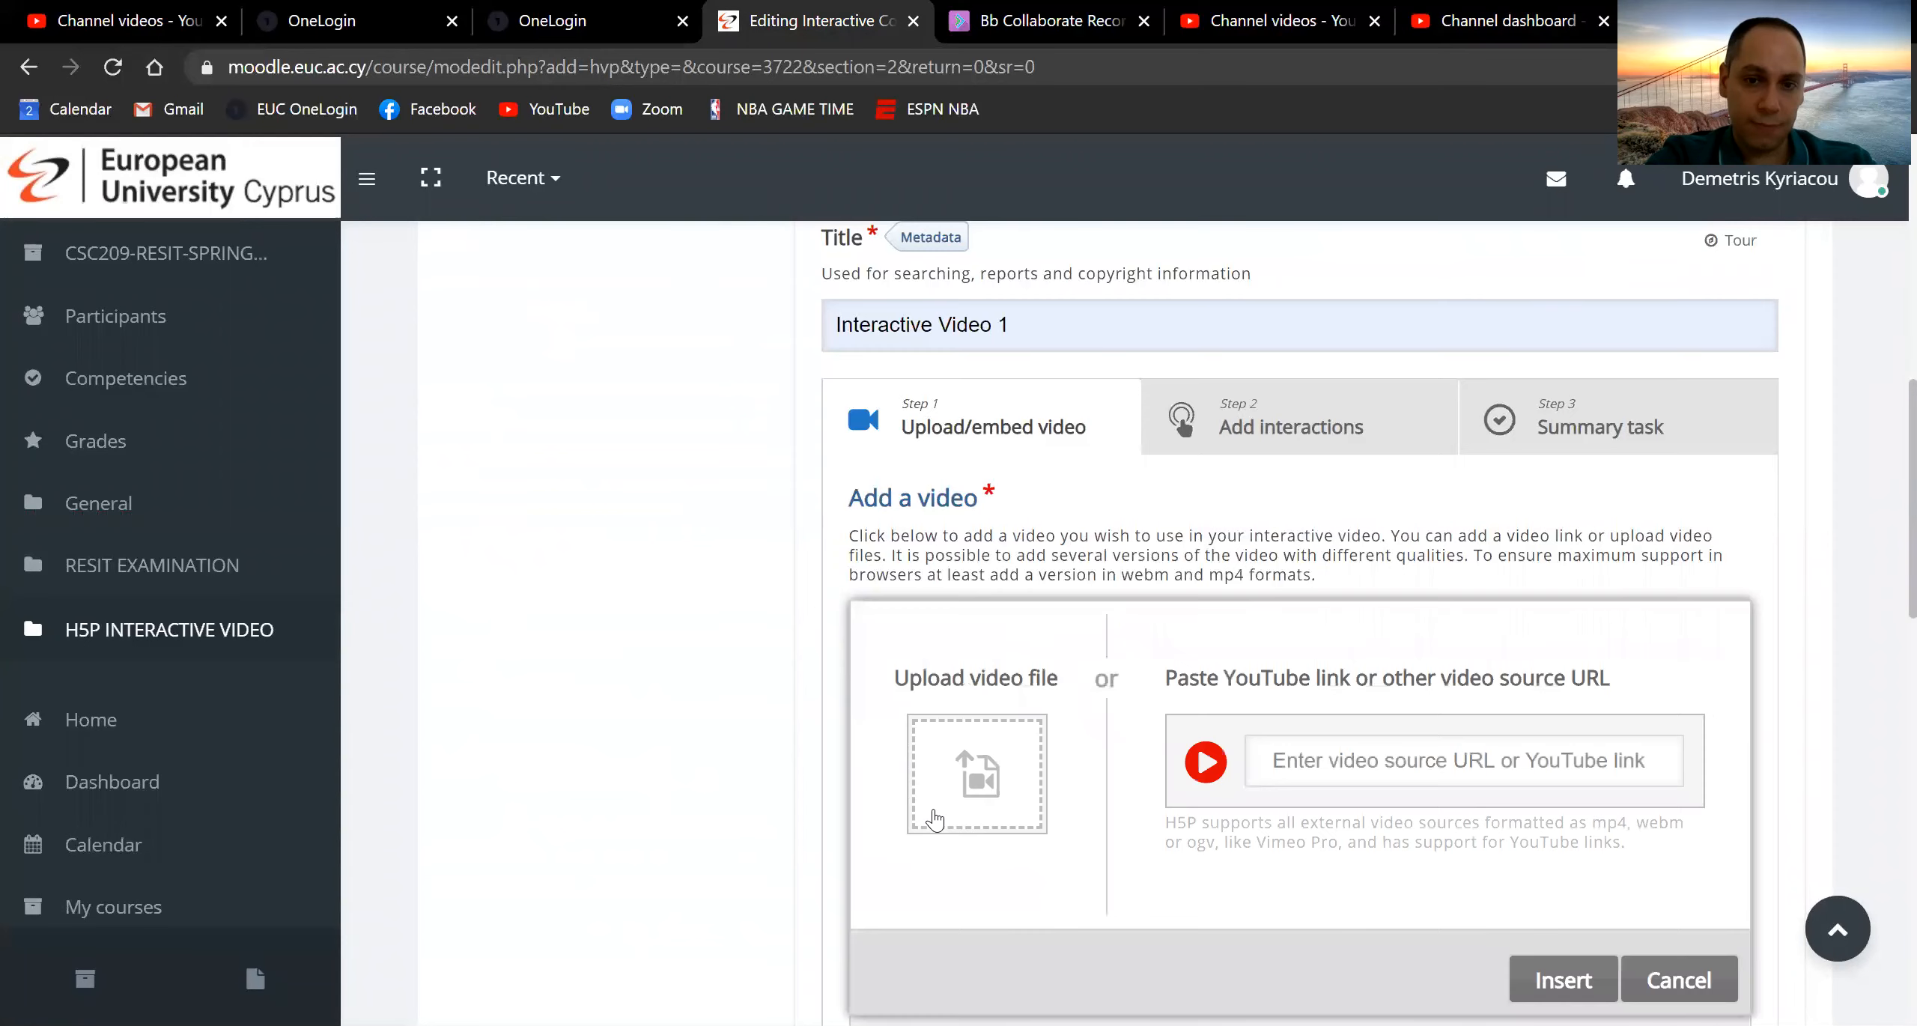
click(1332, 752)
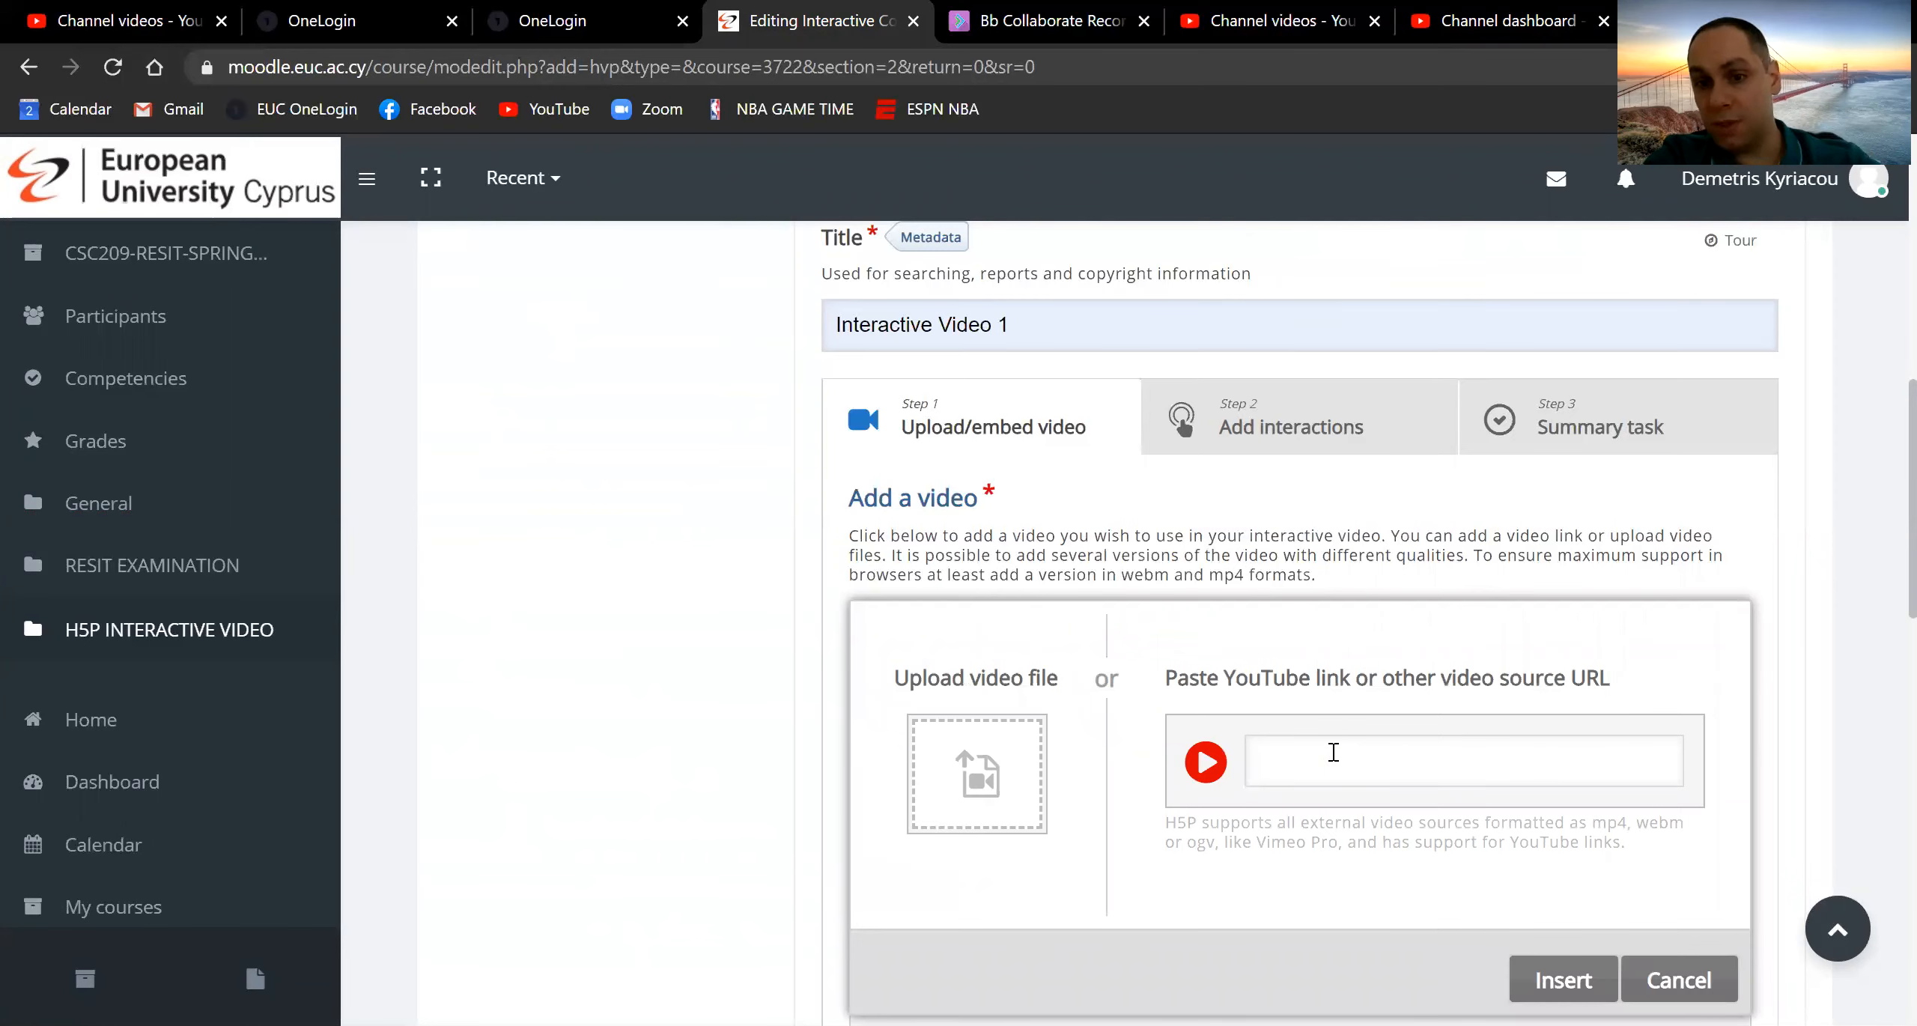
right_click(1334, 755)
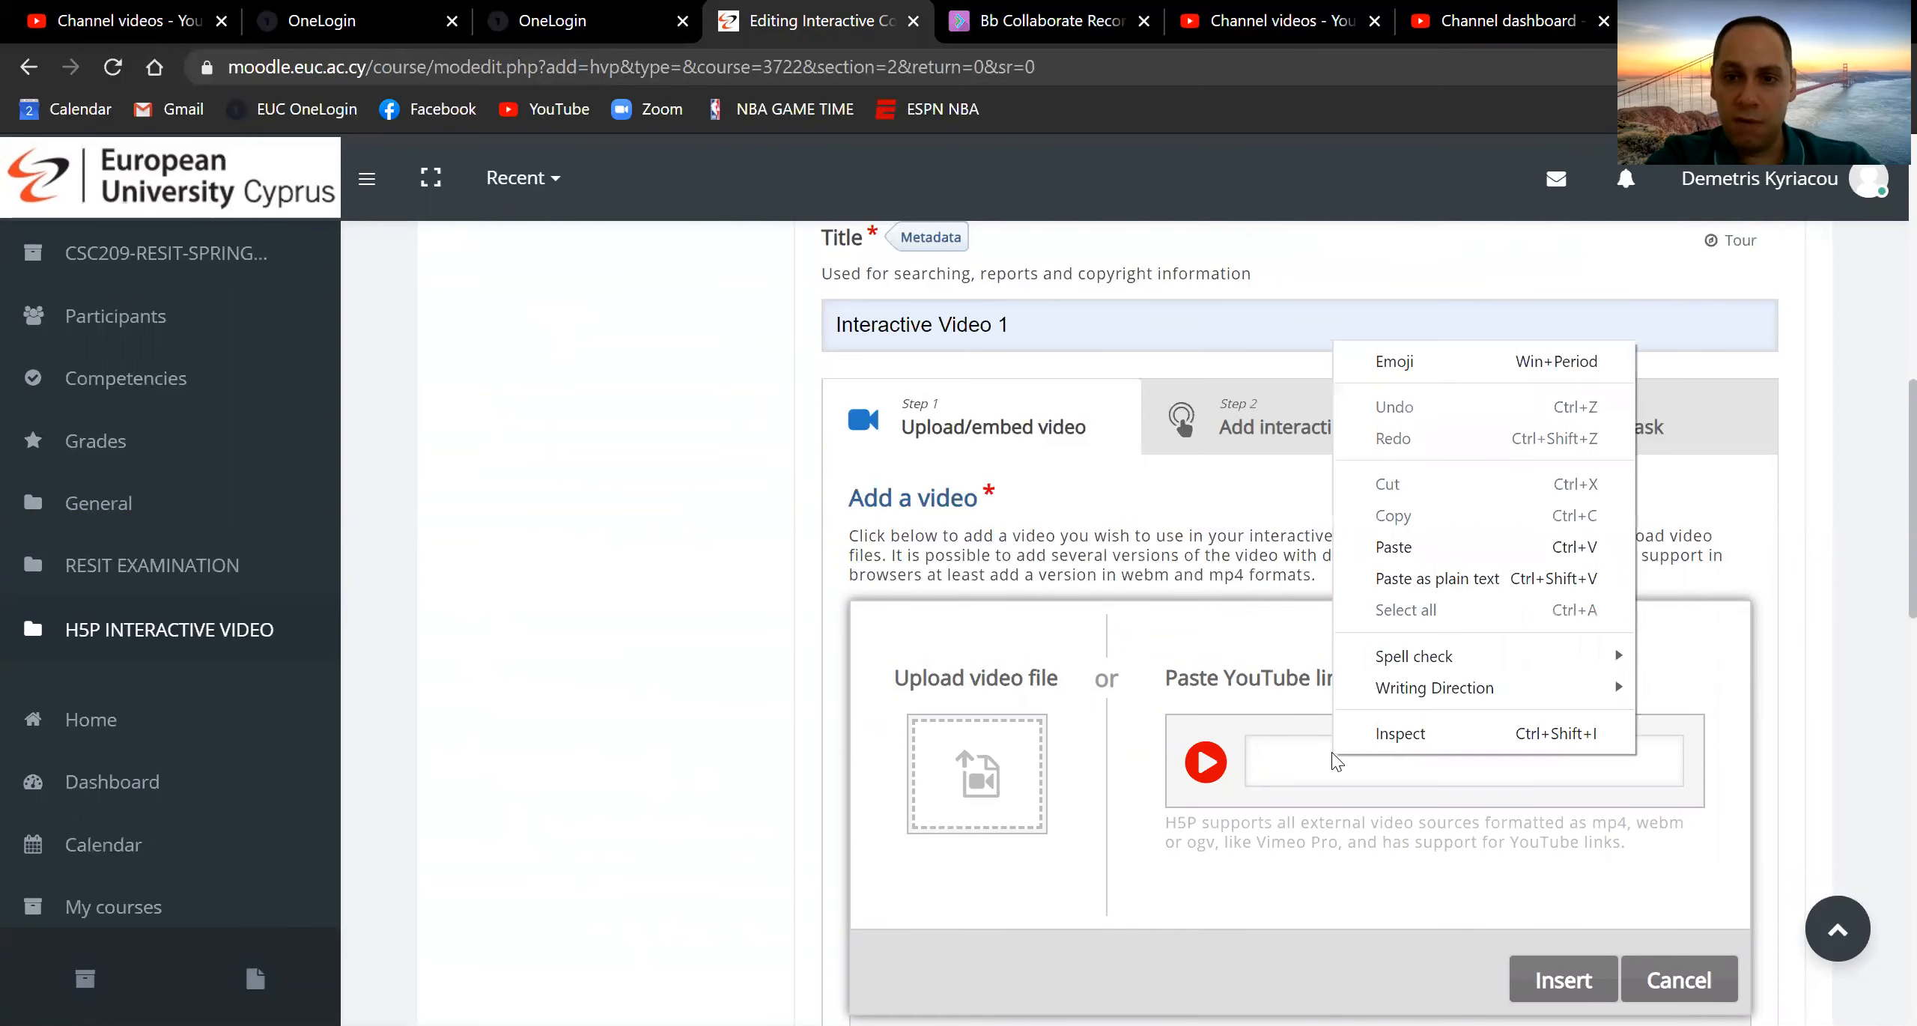
click(1392, 548)
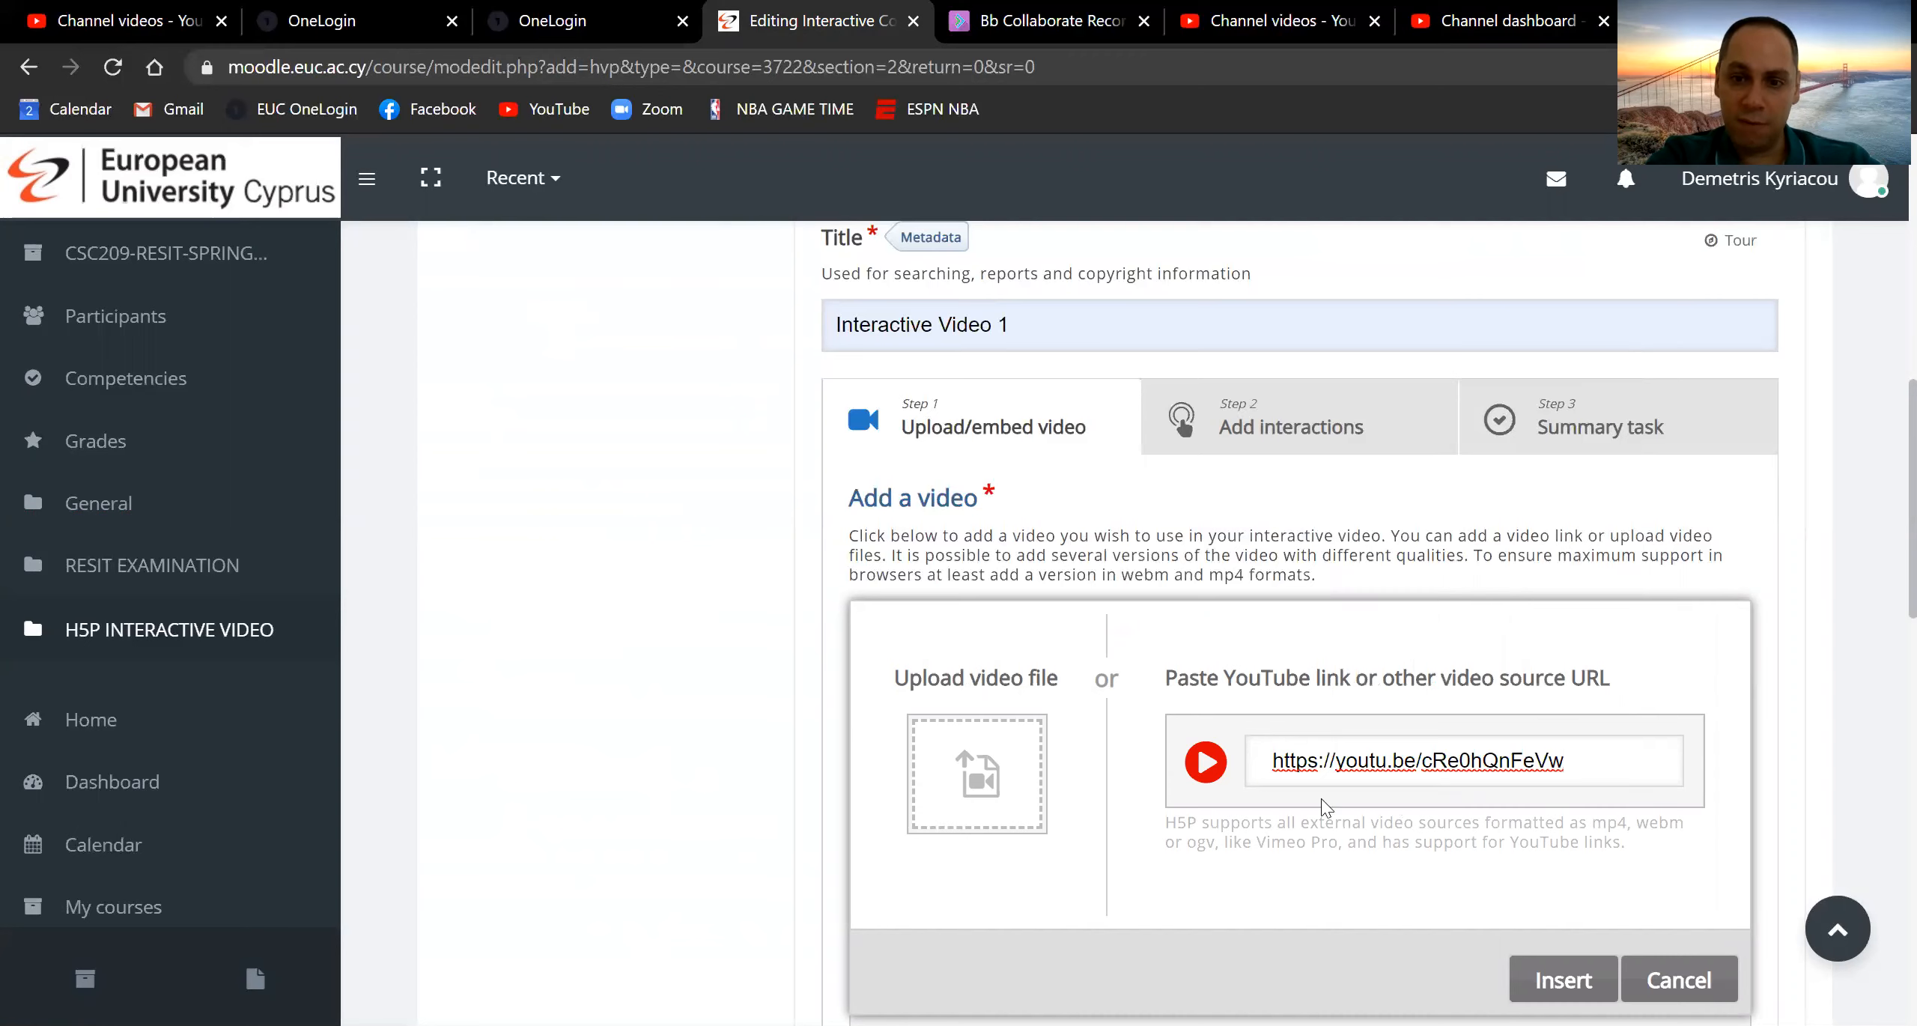
click(1563, 979)
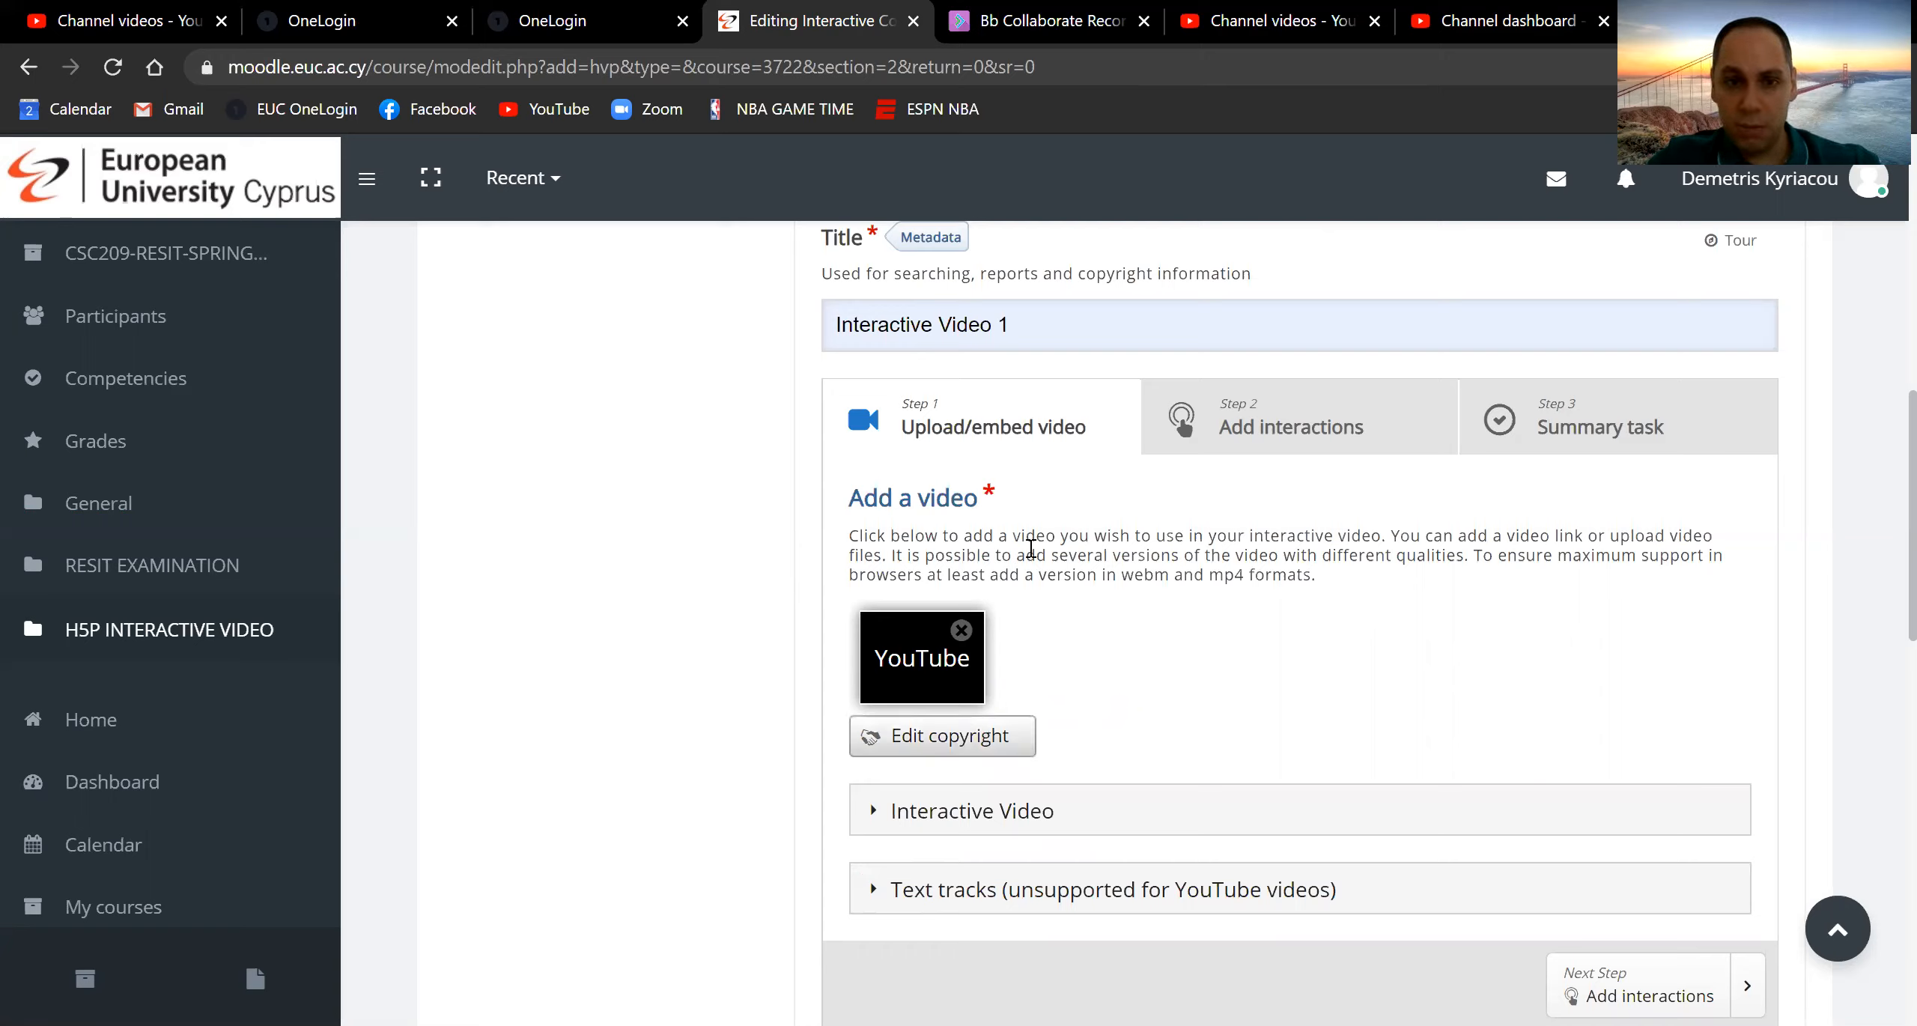
In the interactive video's behavioural settings, set the "Show Solution" and "Retry" button overrides to Enabled
scroll(1132, 671, down, 8)
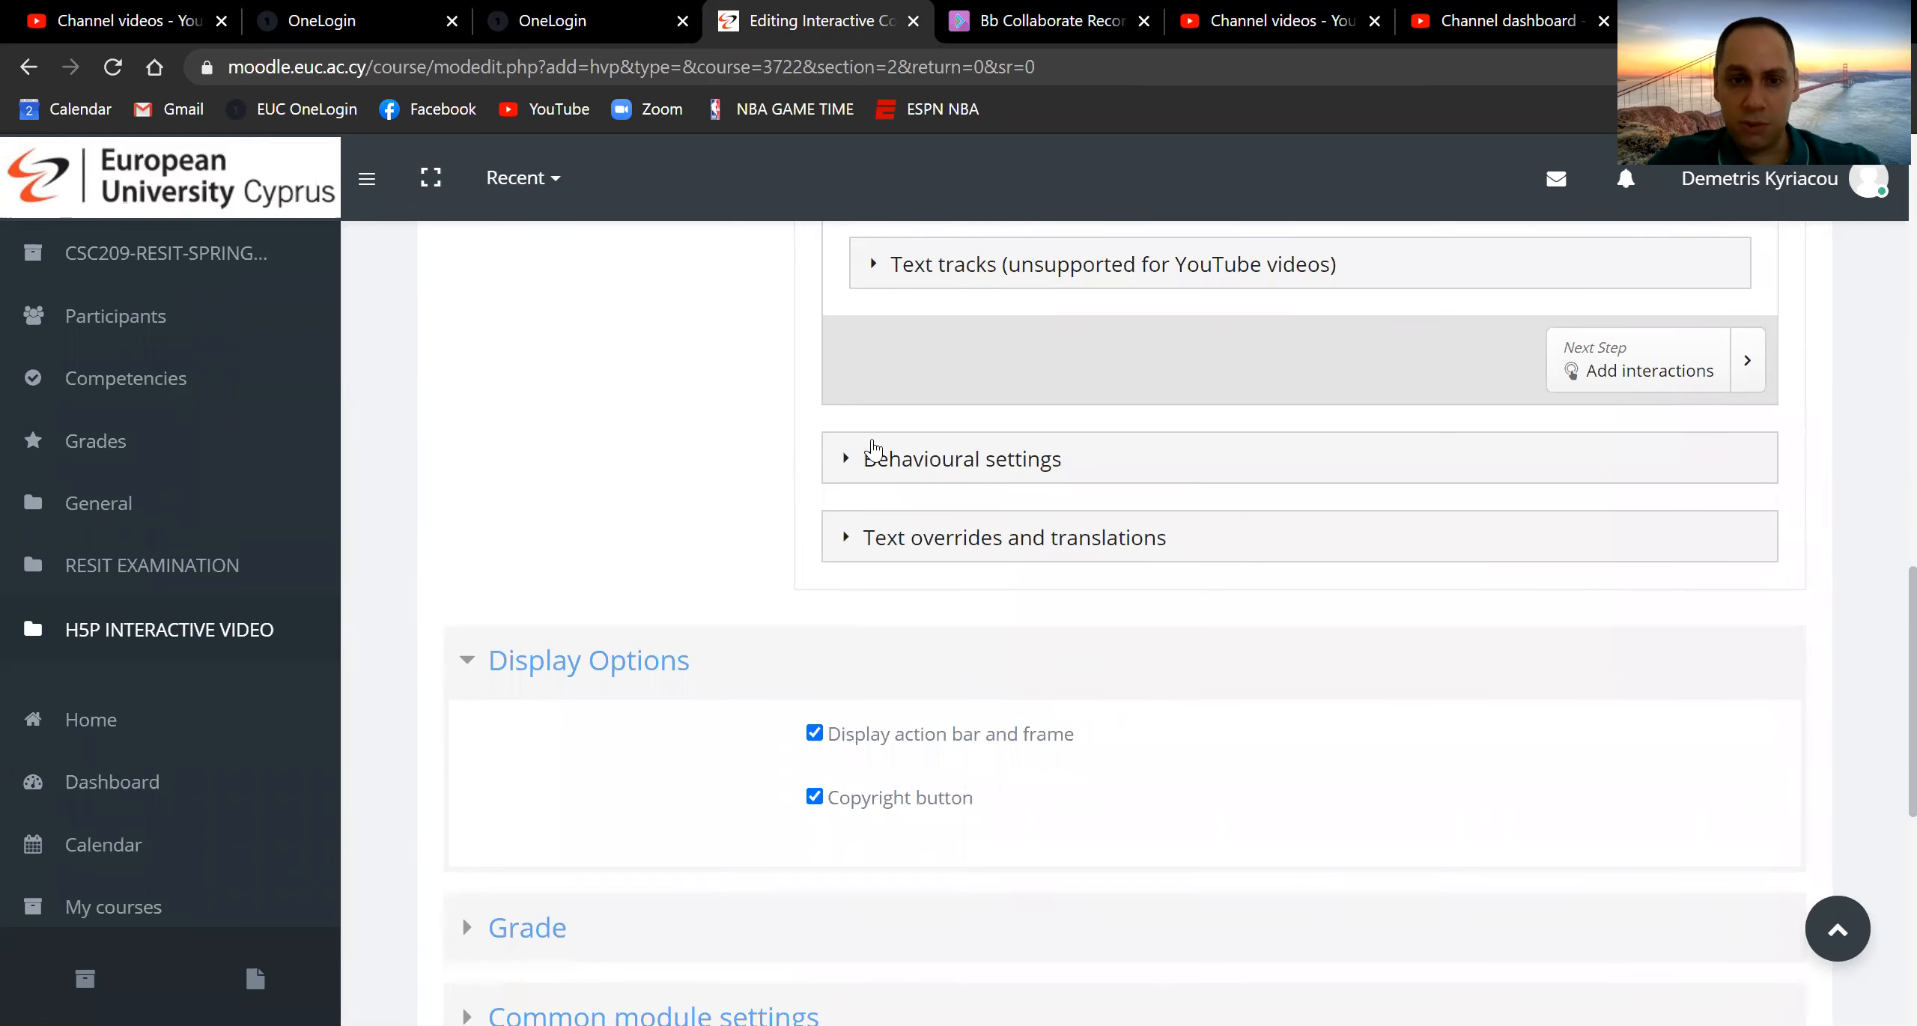
click(846, 463)
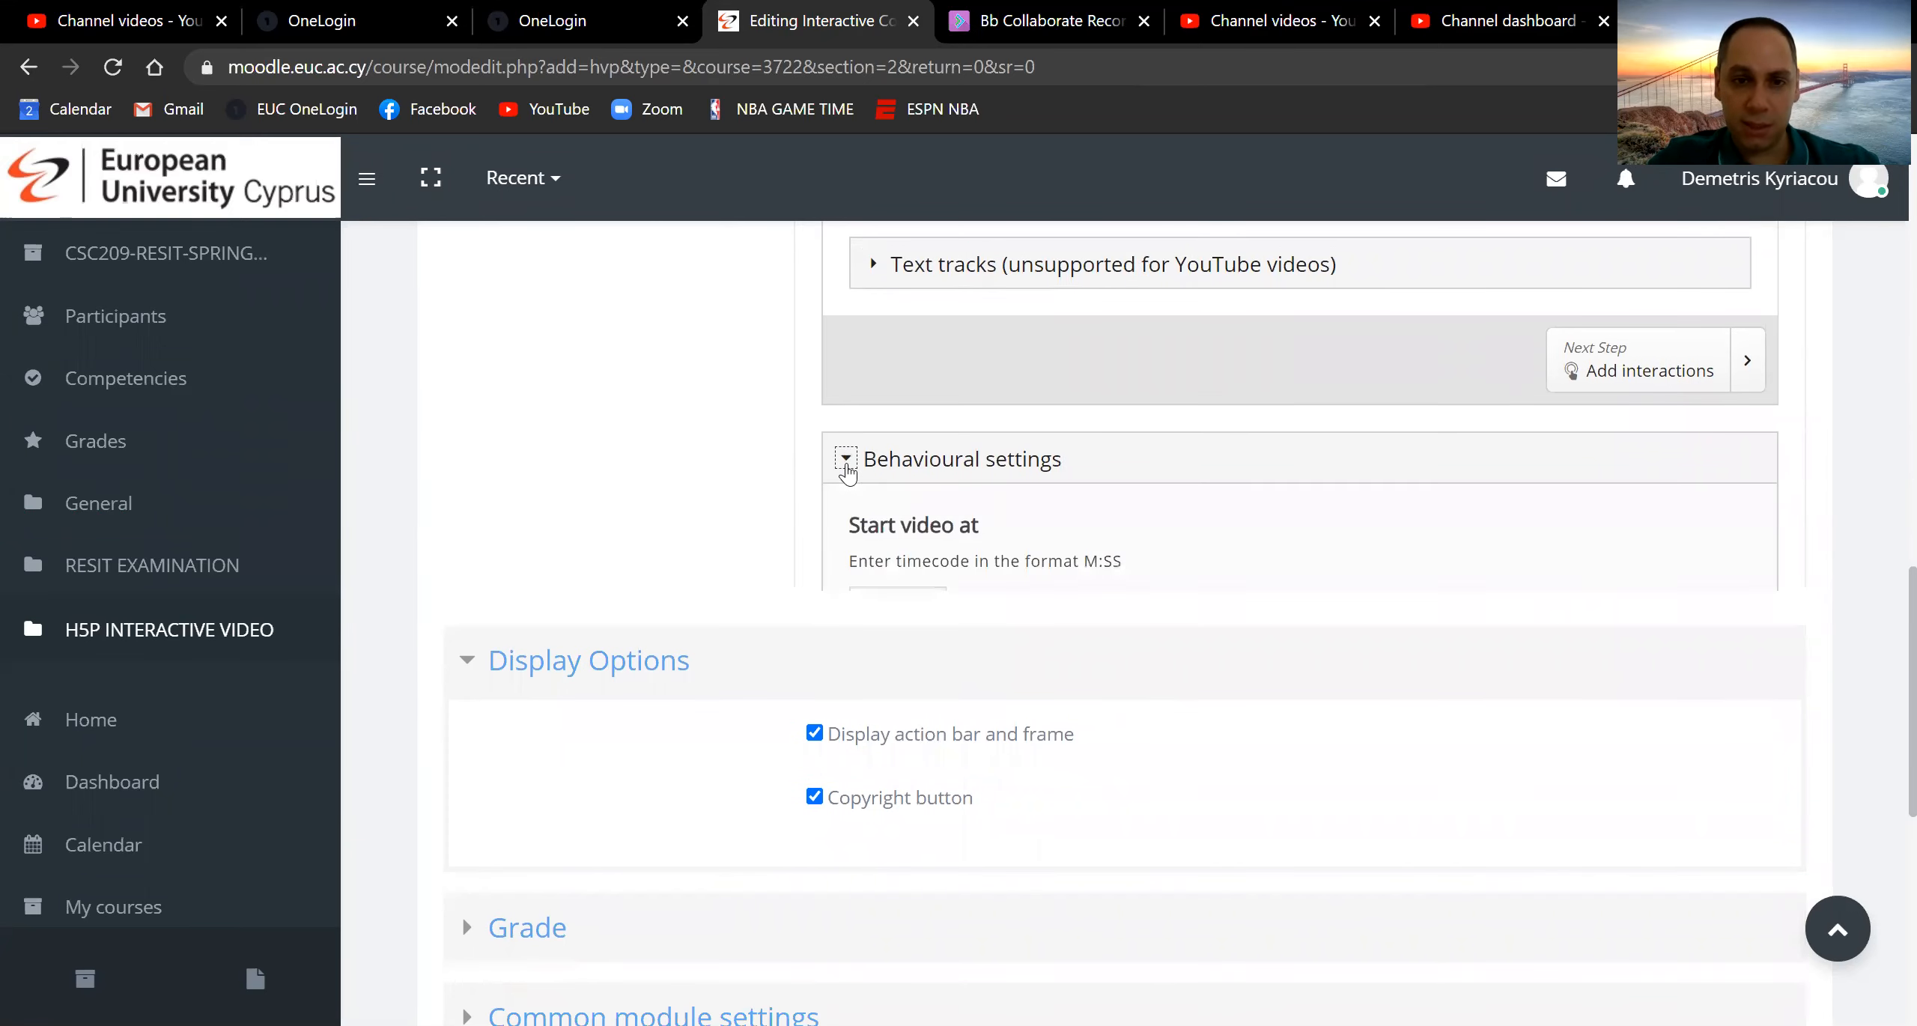
scroll(1275, 716, down, 5)
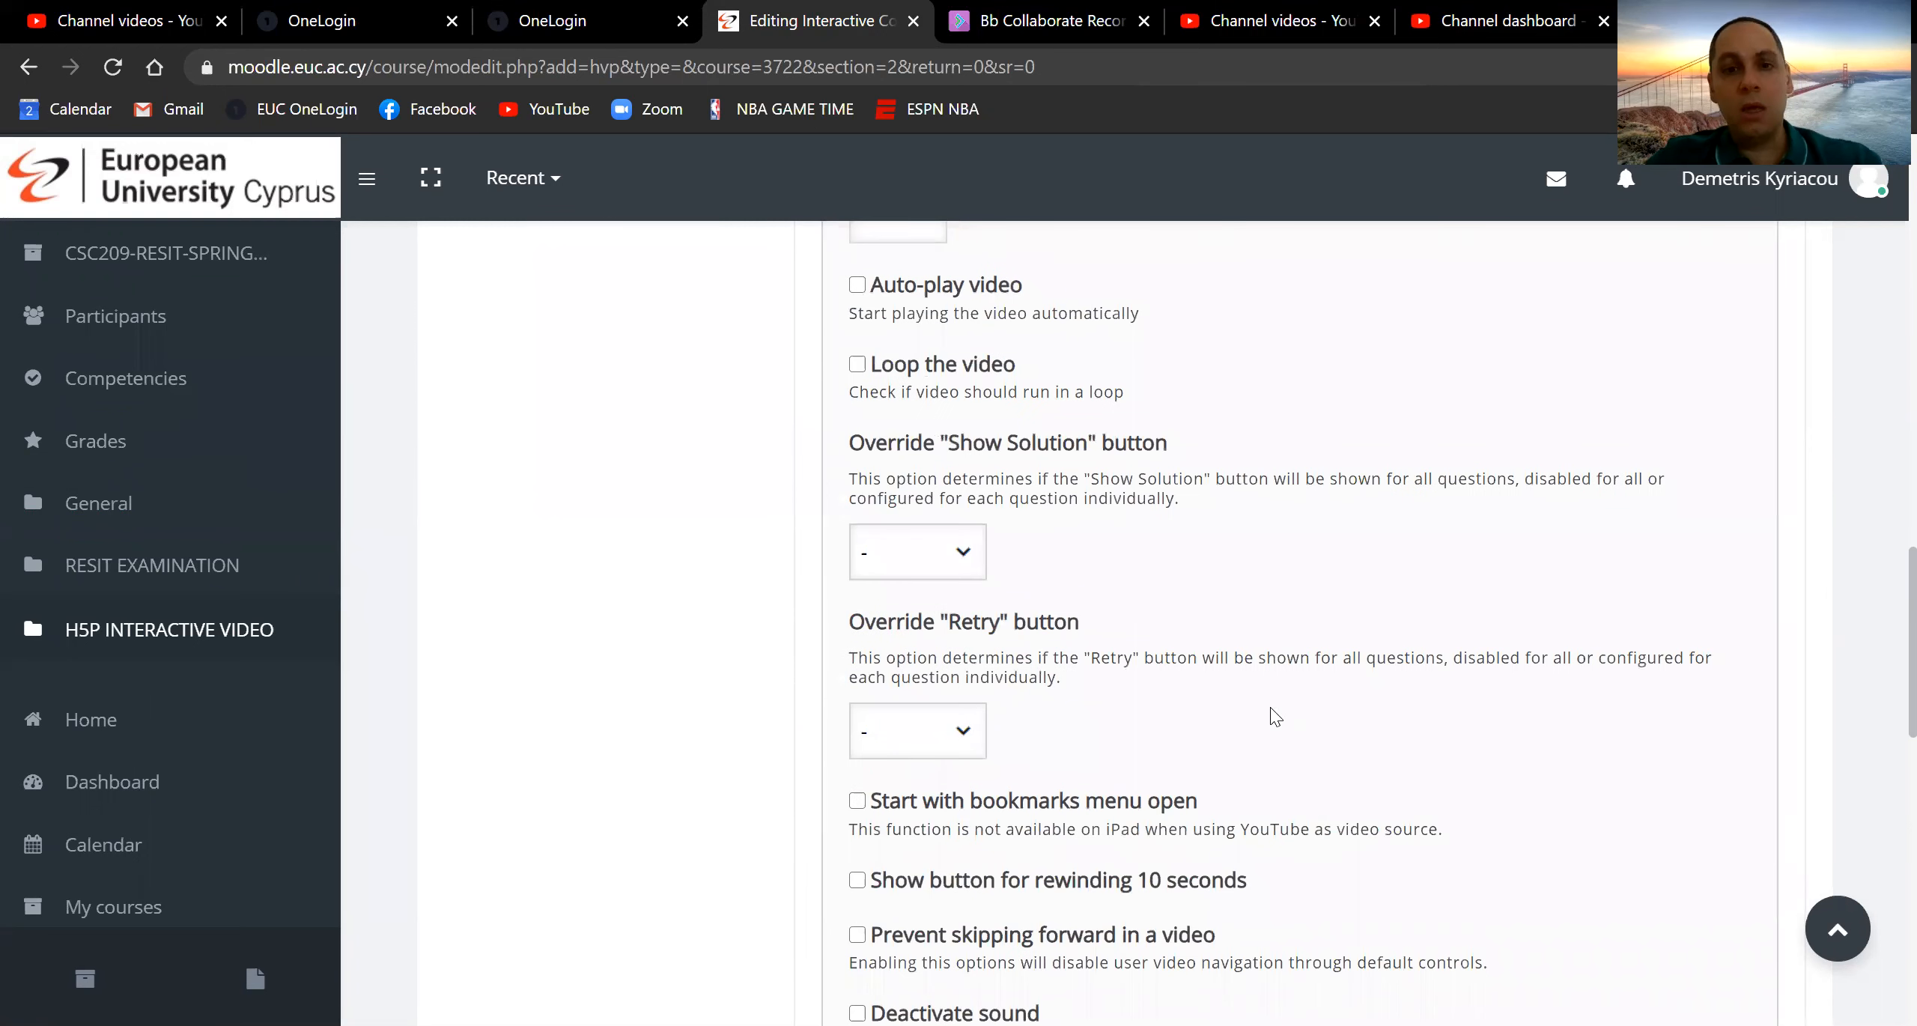
click(958, 538)
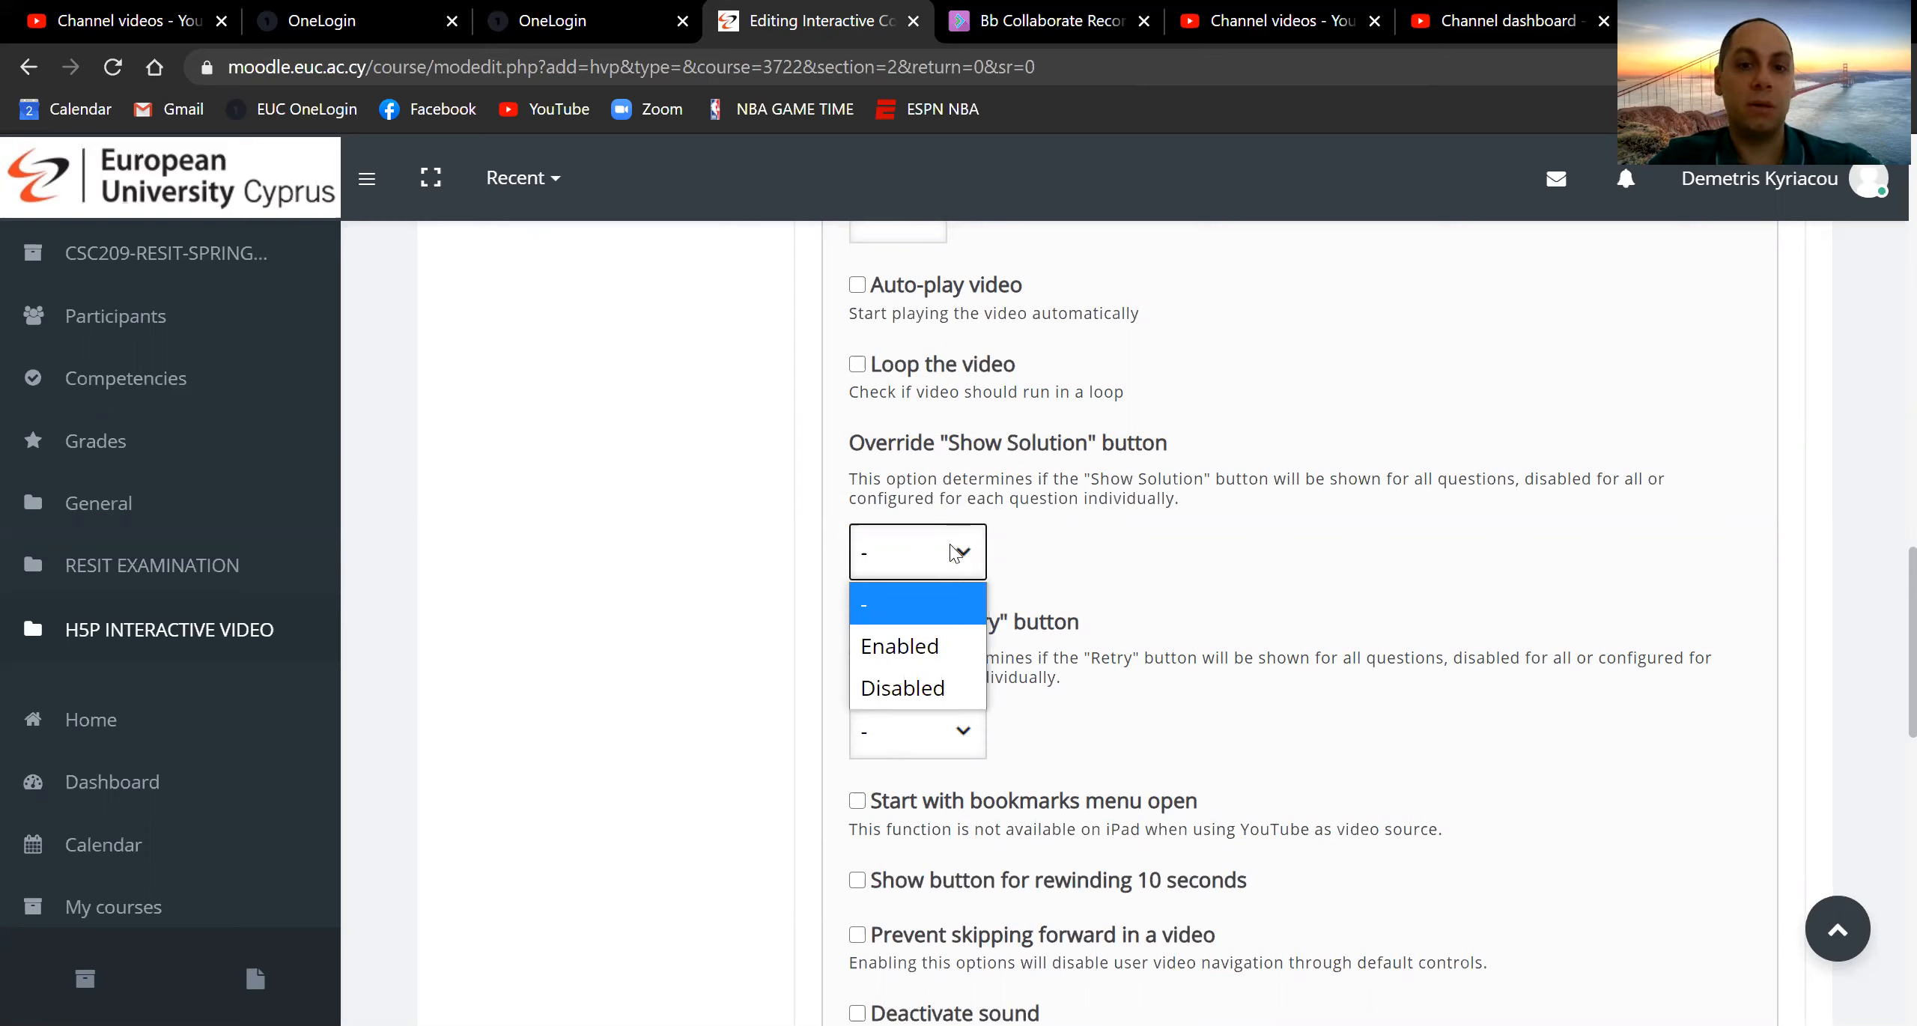
click(939, 638)
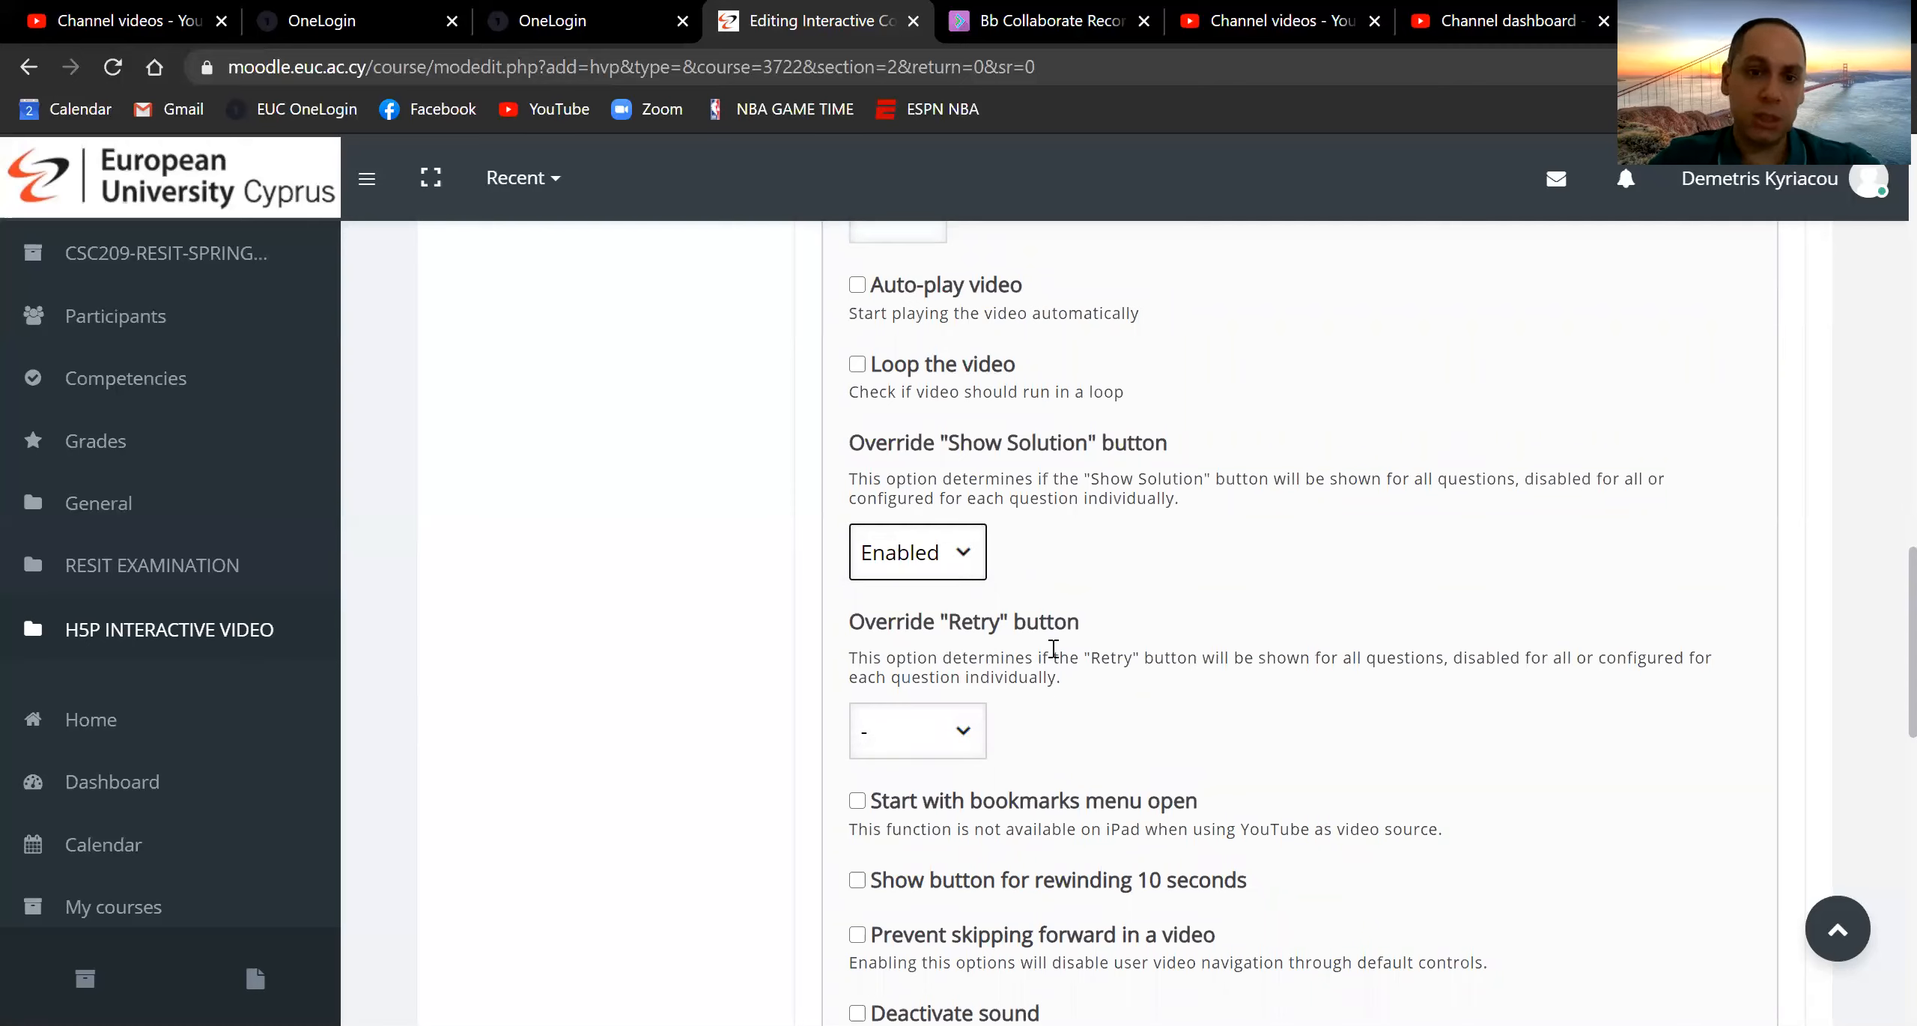
click(963, 728)
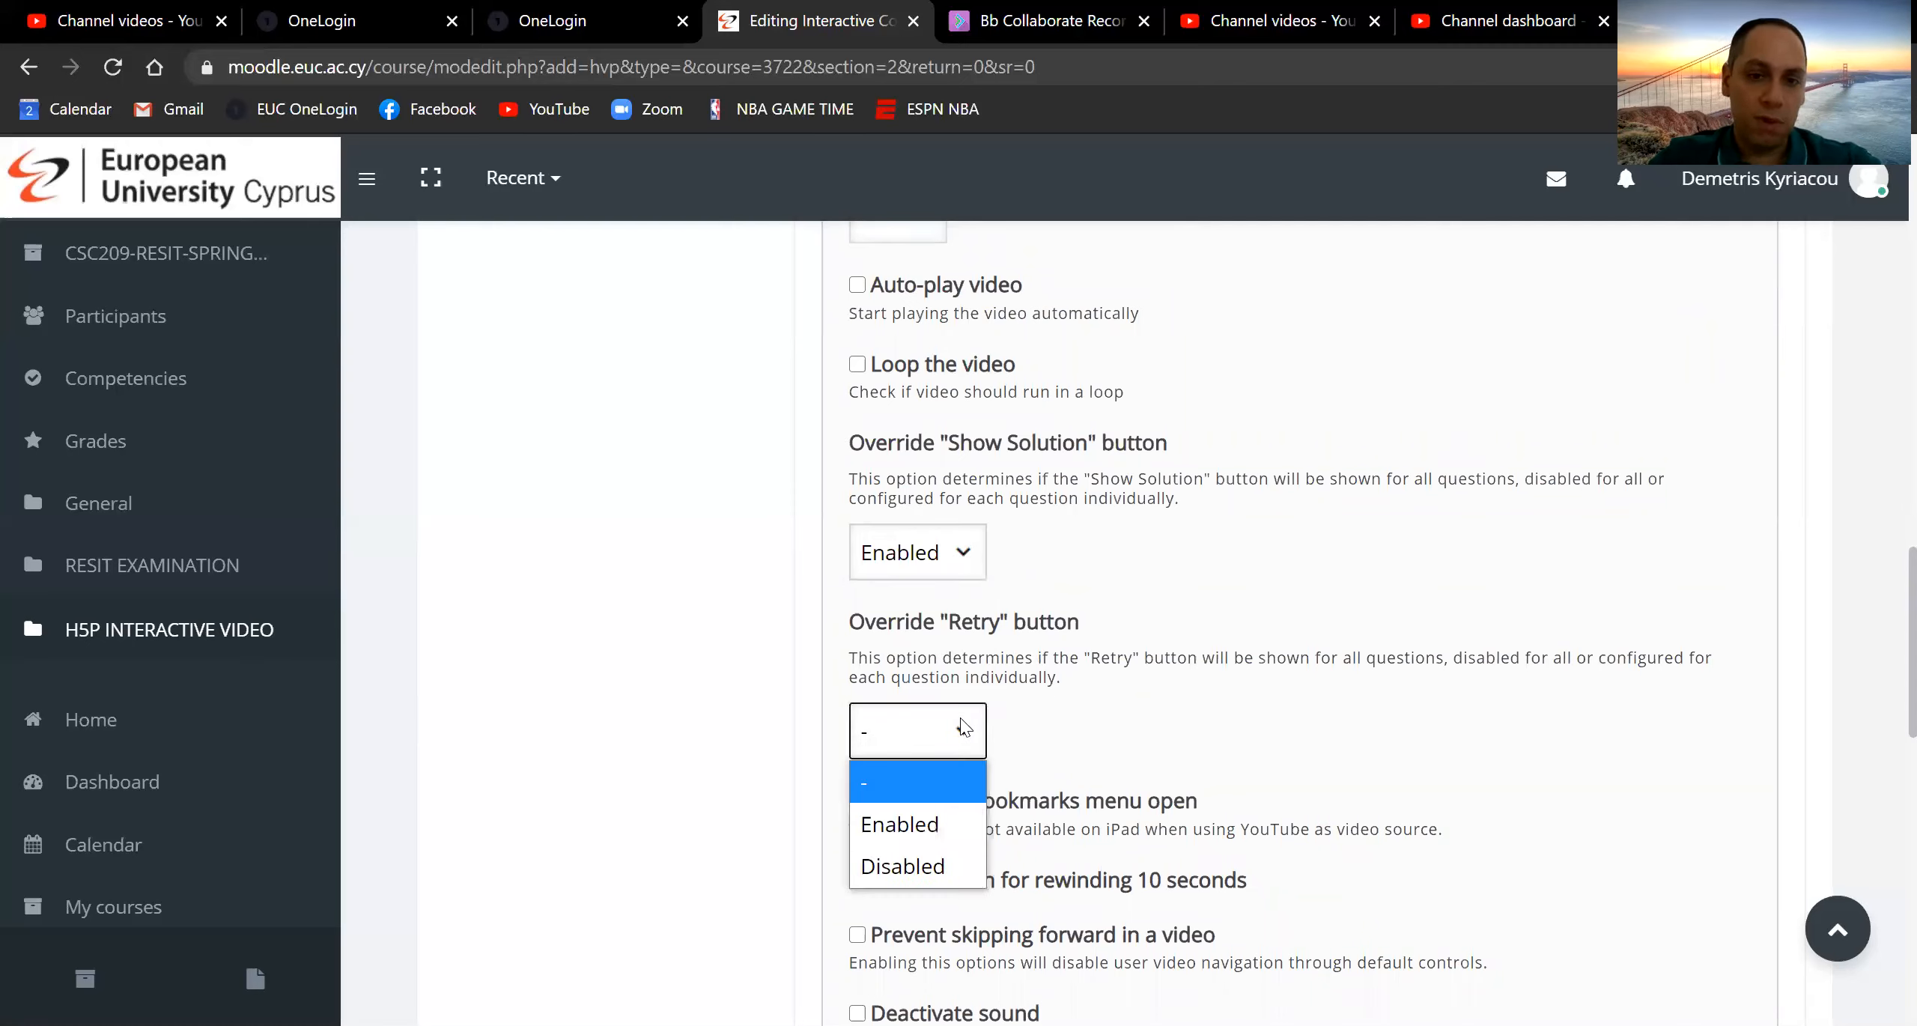
click(926, 831)
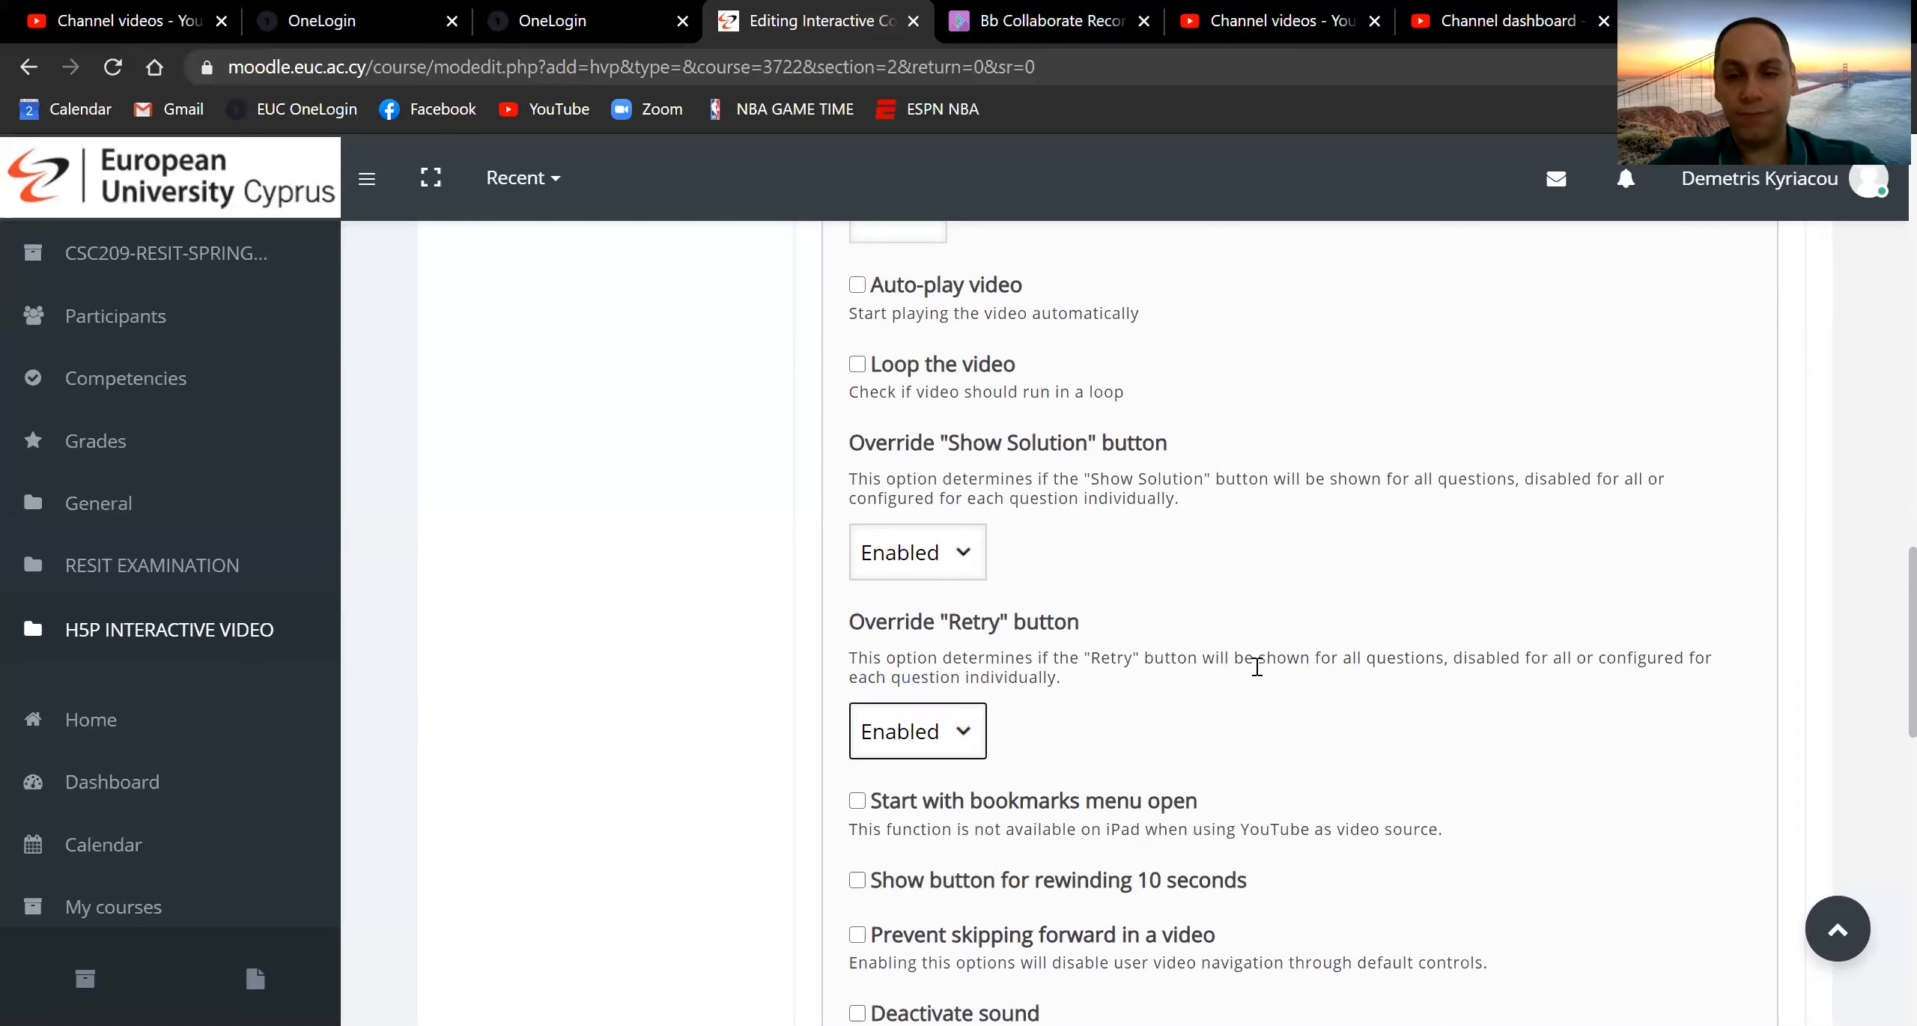
Set the activity's maximum grade to 100 in the grade settings
scroll(1255, 668, down, 5)
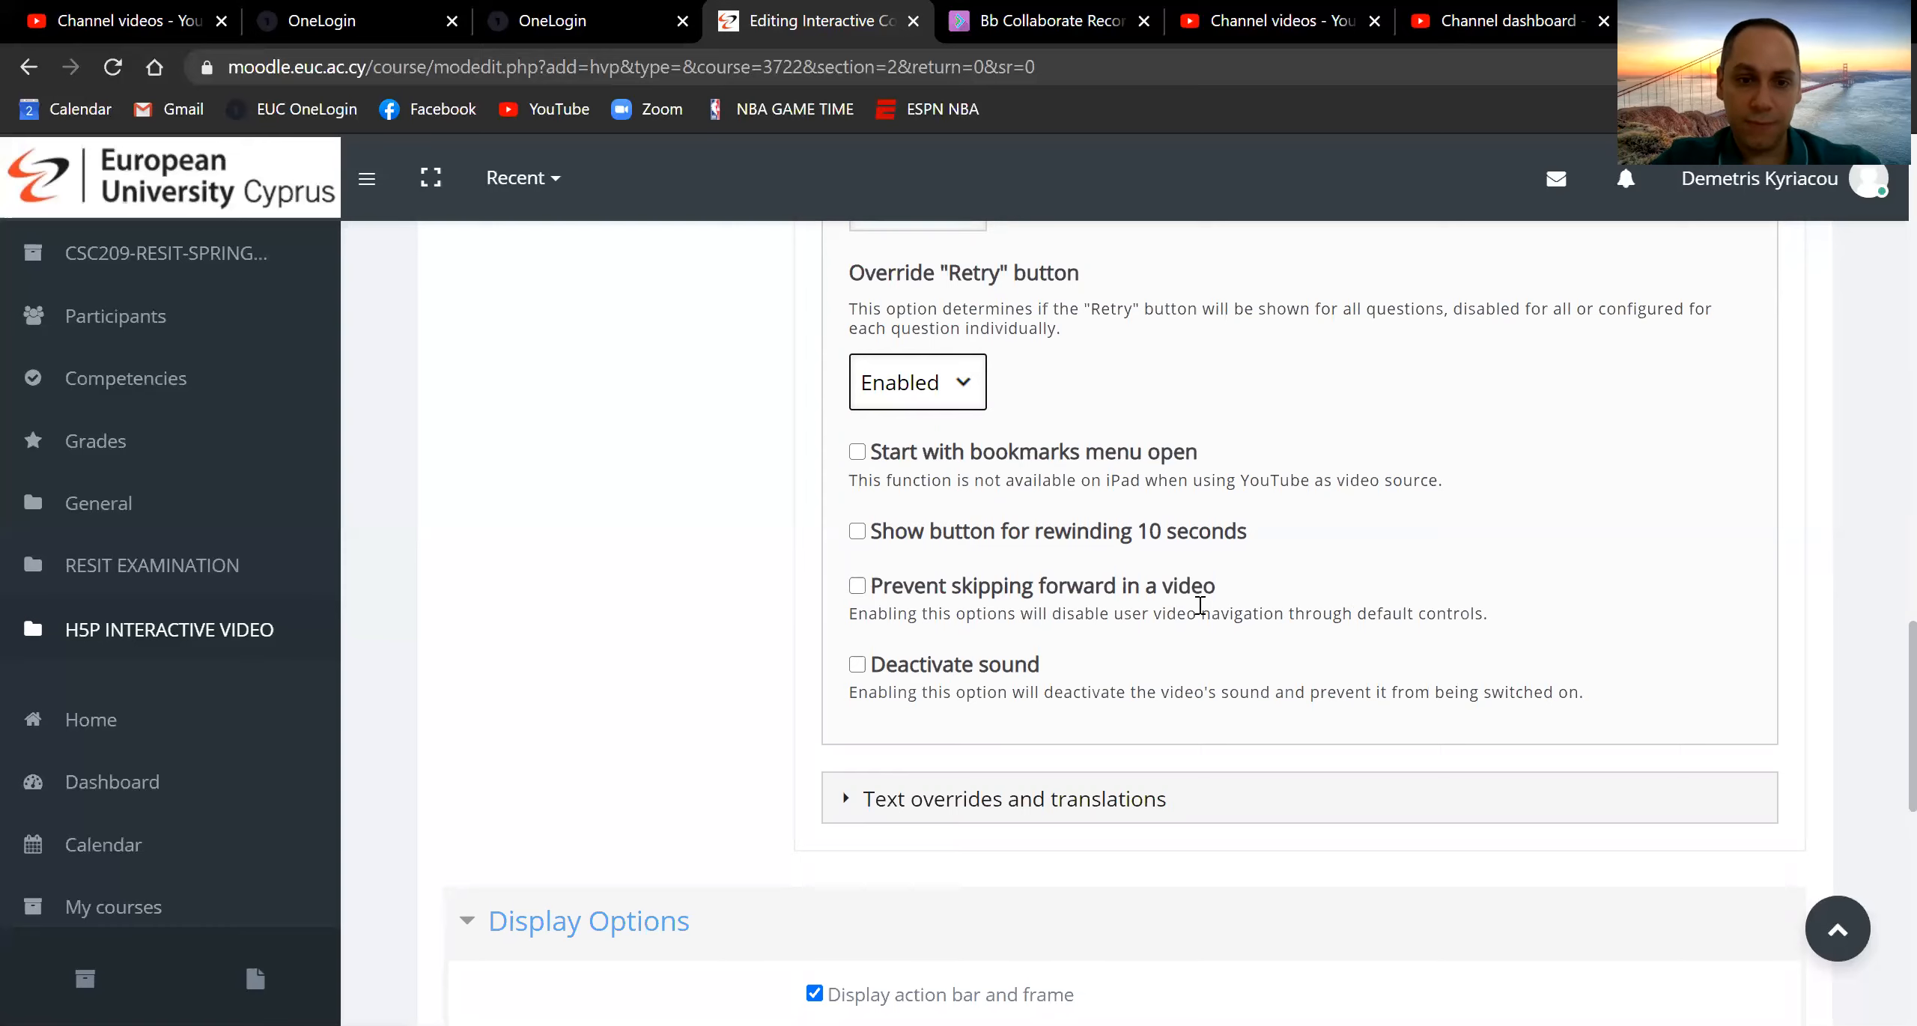
scroll(1200, 605, down, 5)
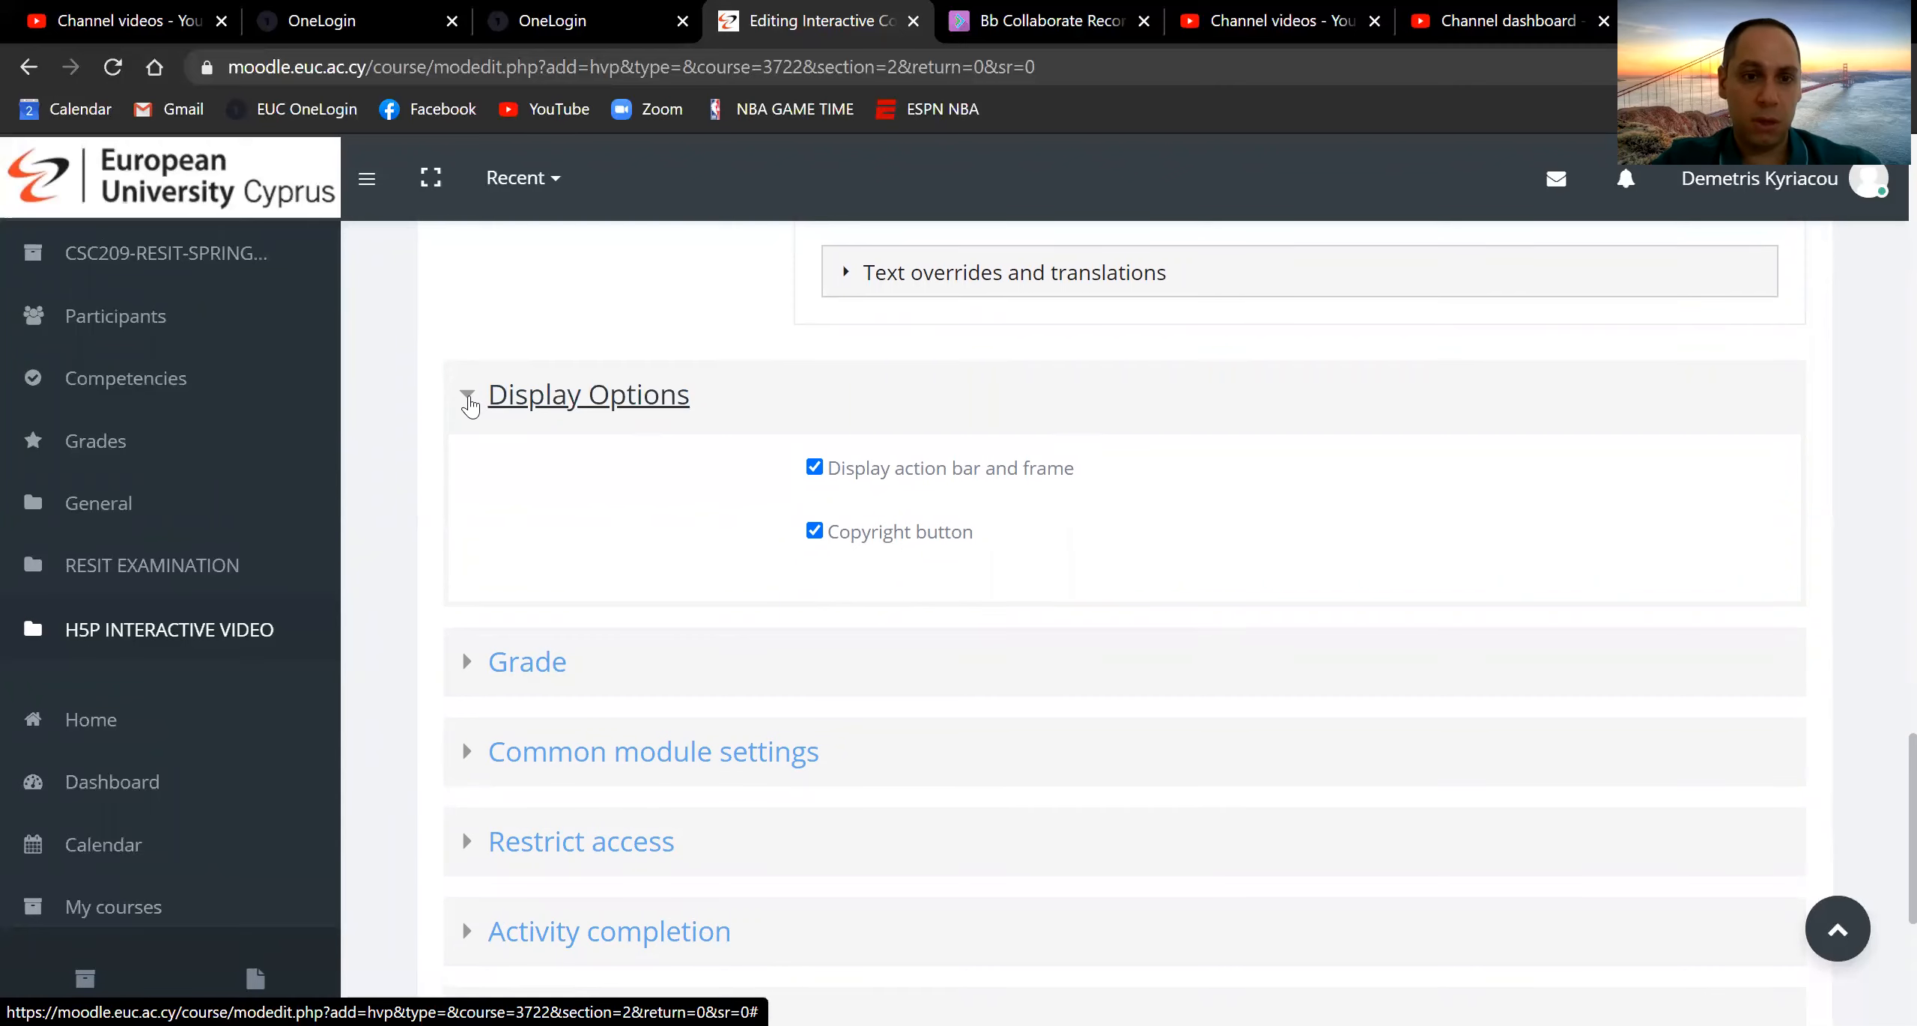
scroll(470, 404, down, 3)
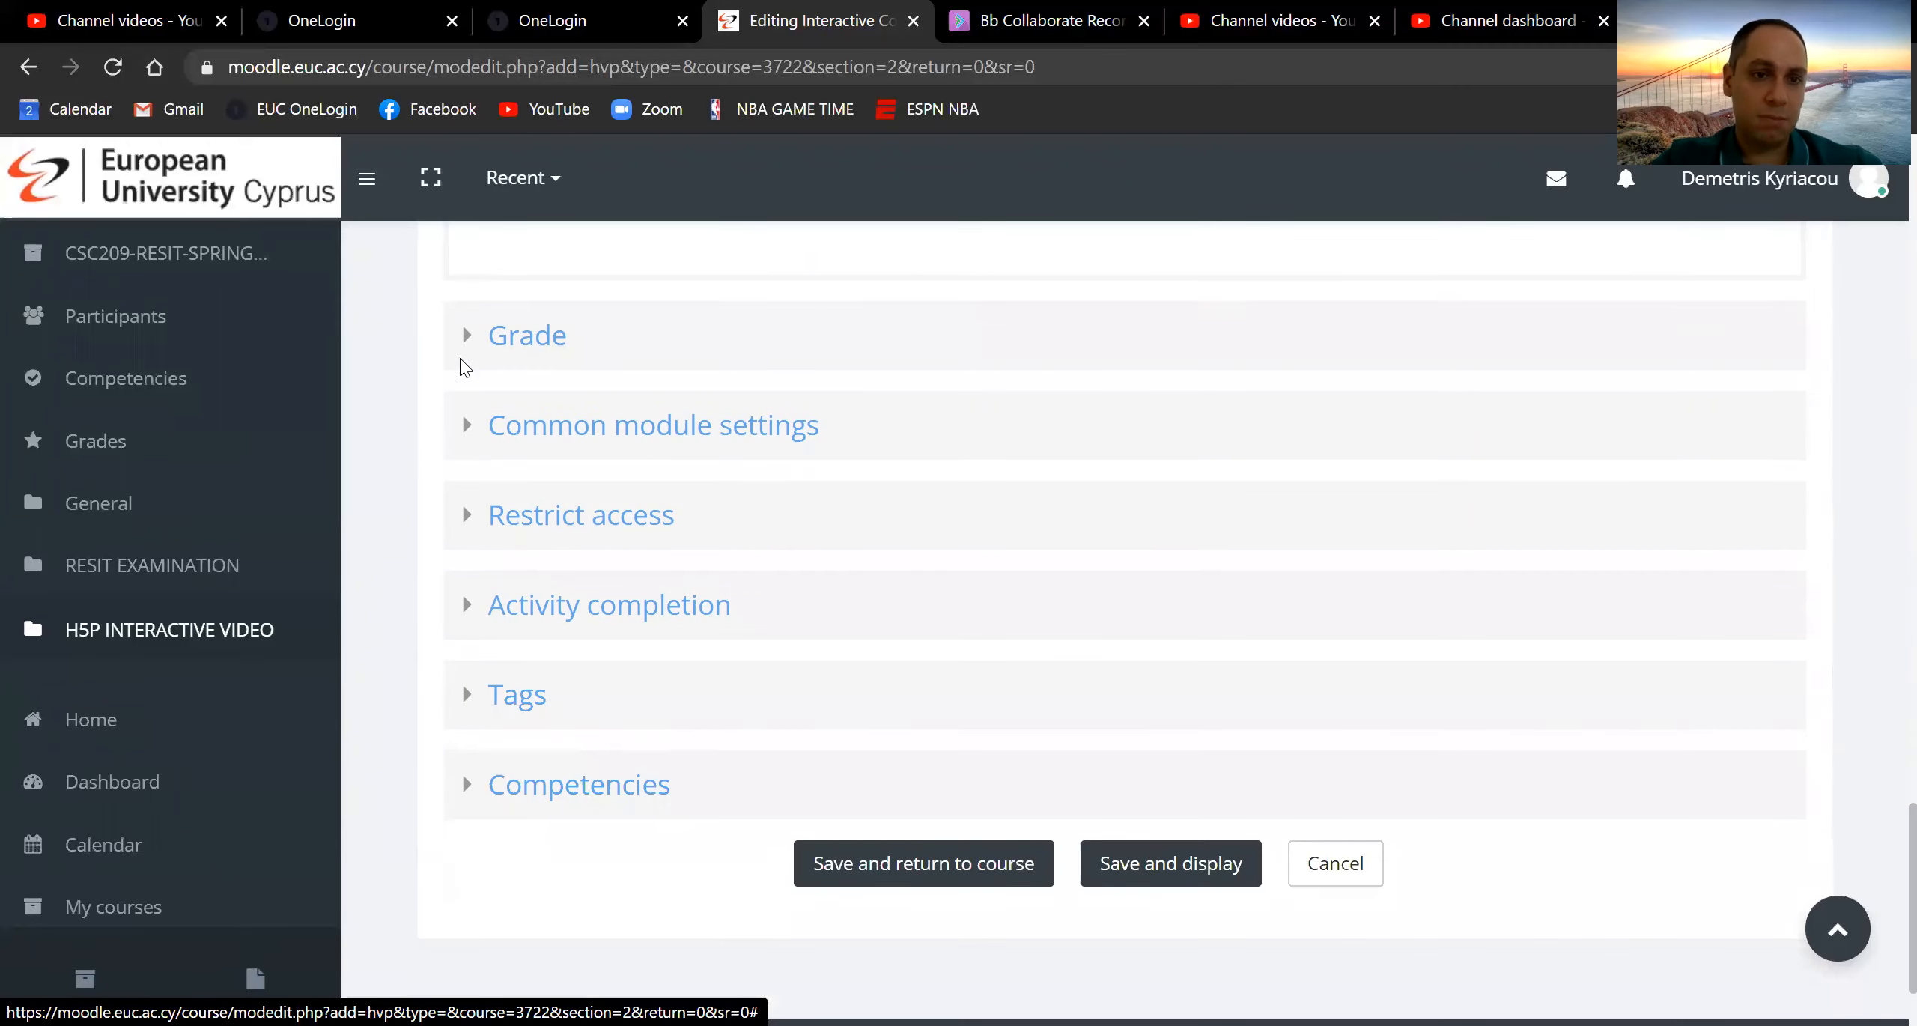
click(467, 340)
click(939, 571)
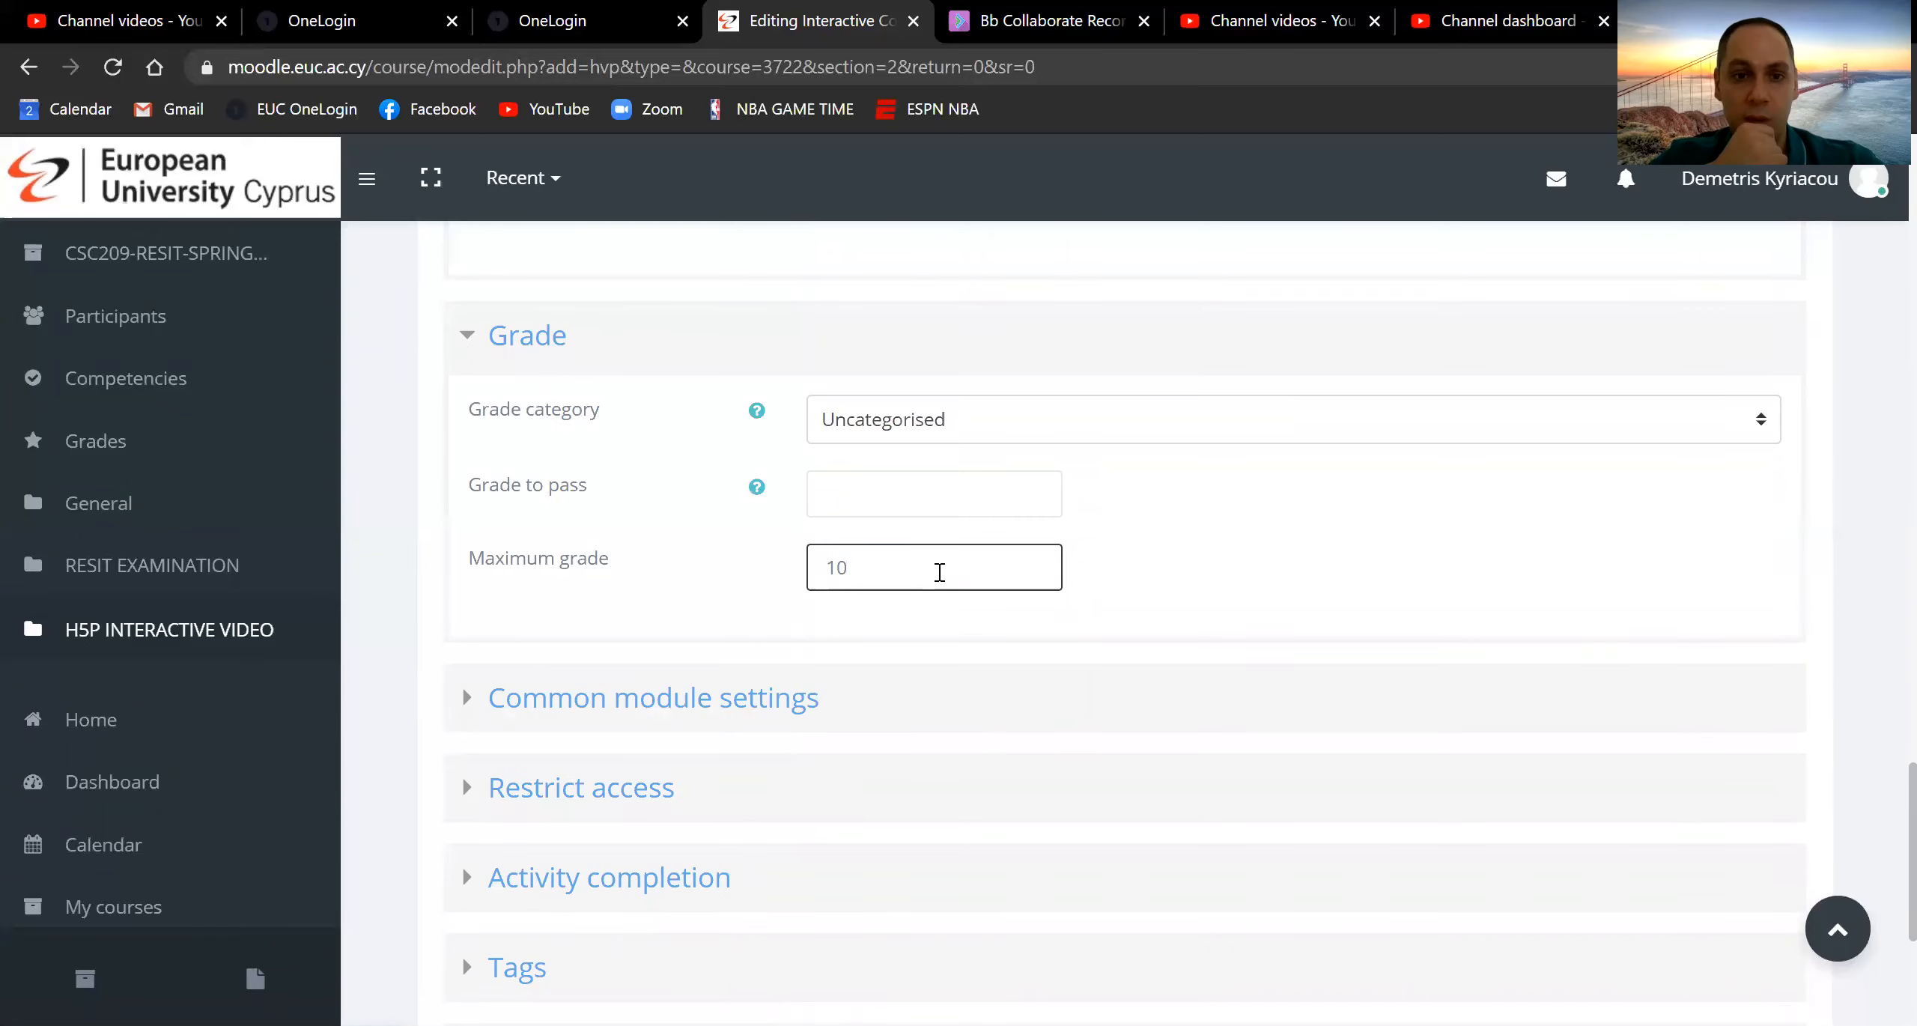
text(0)
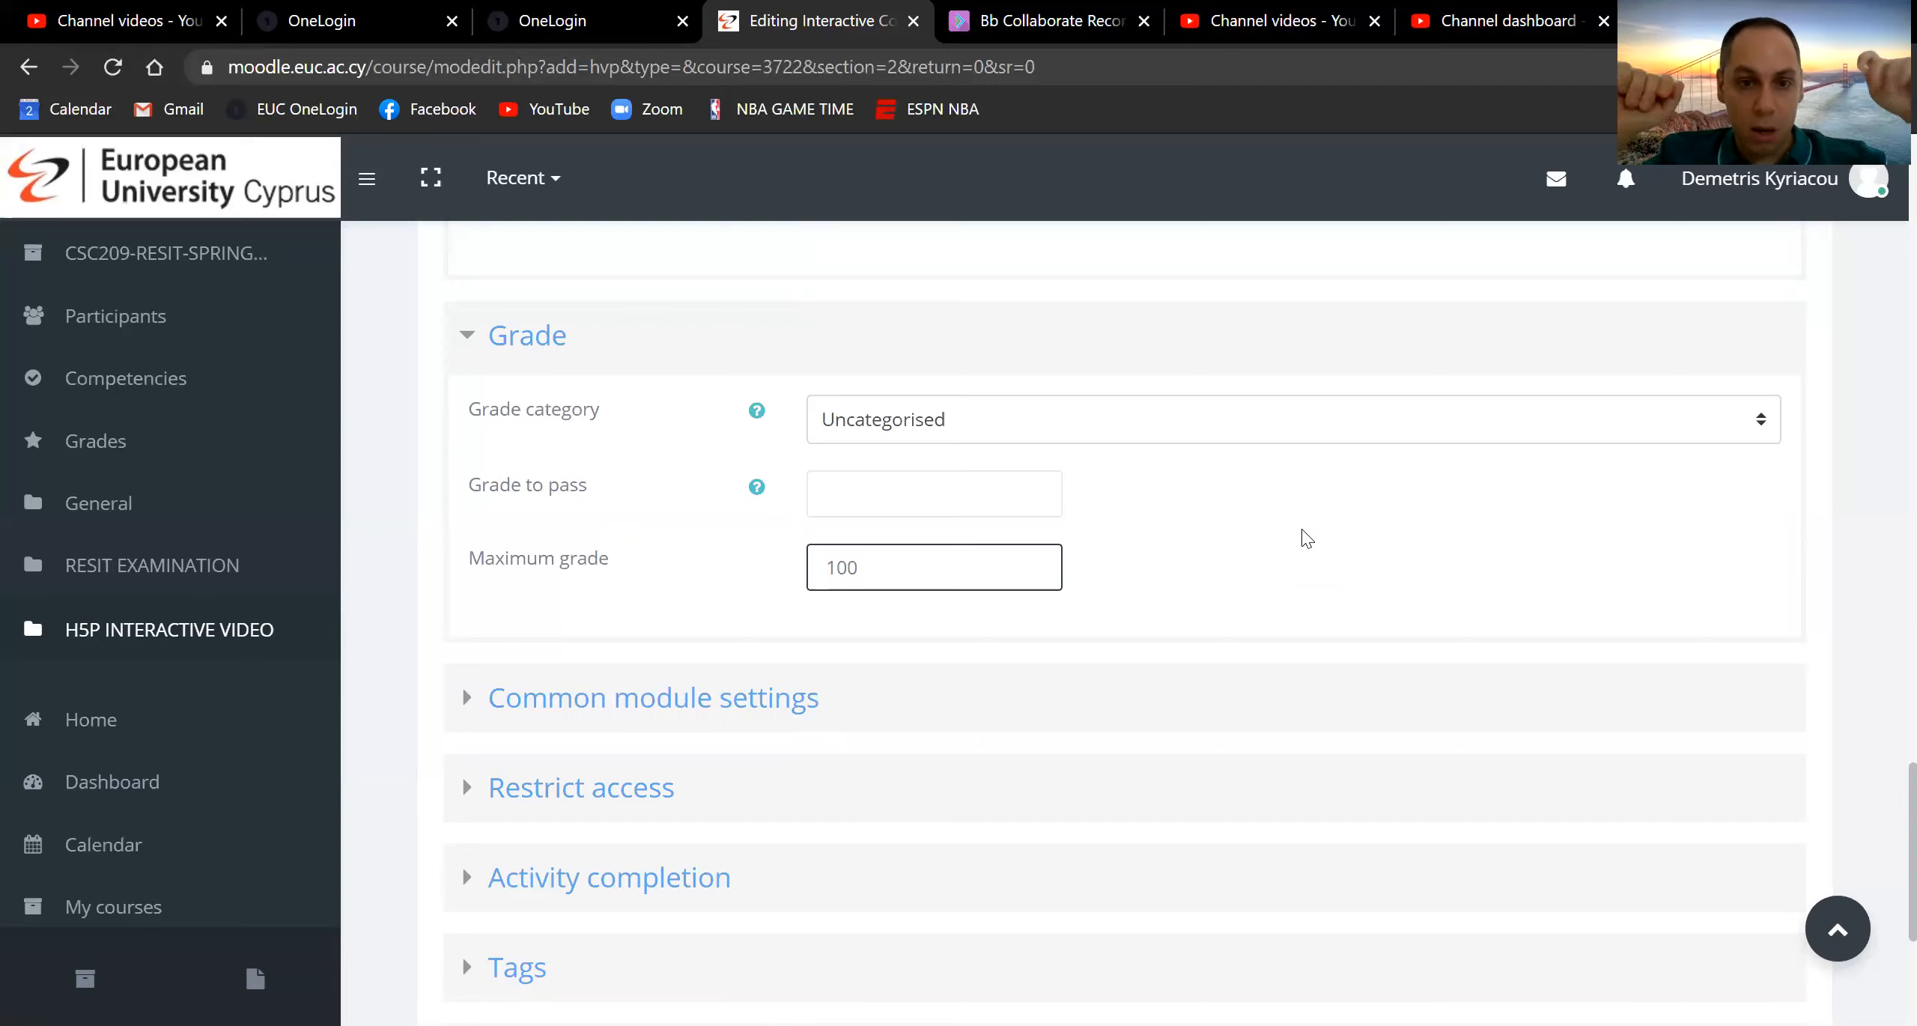
key(BackSpace)
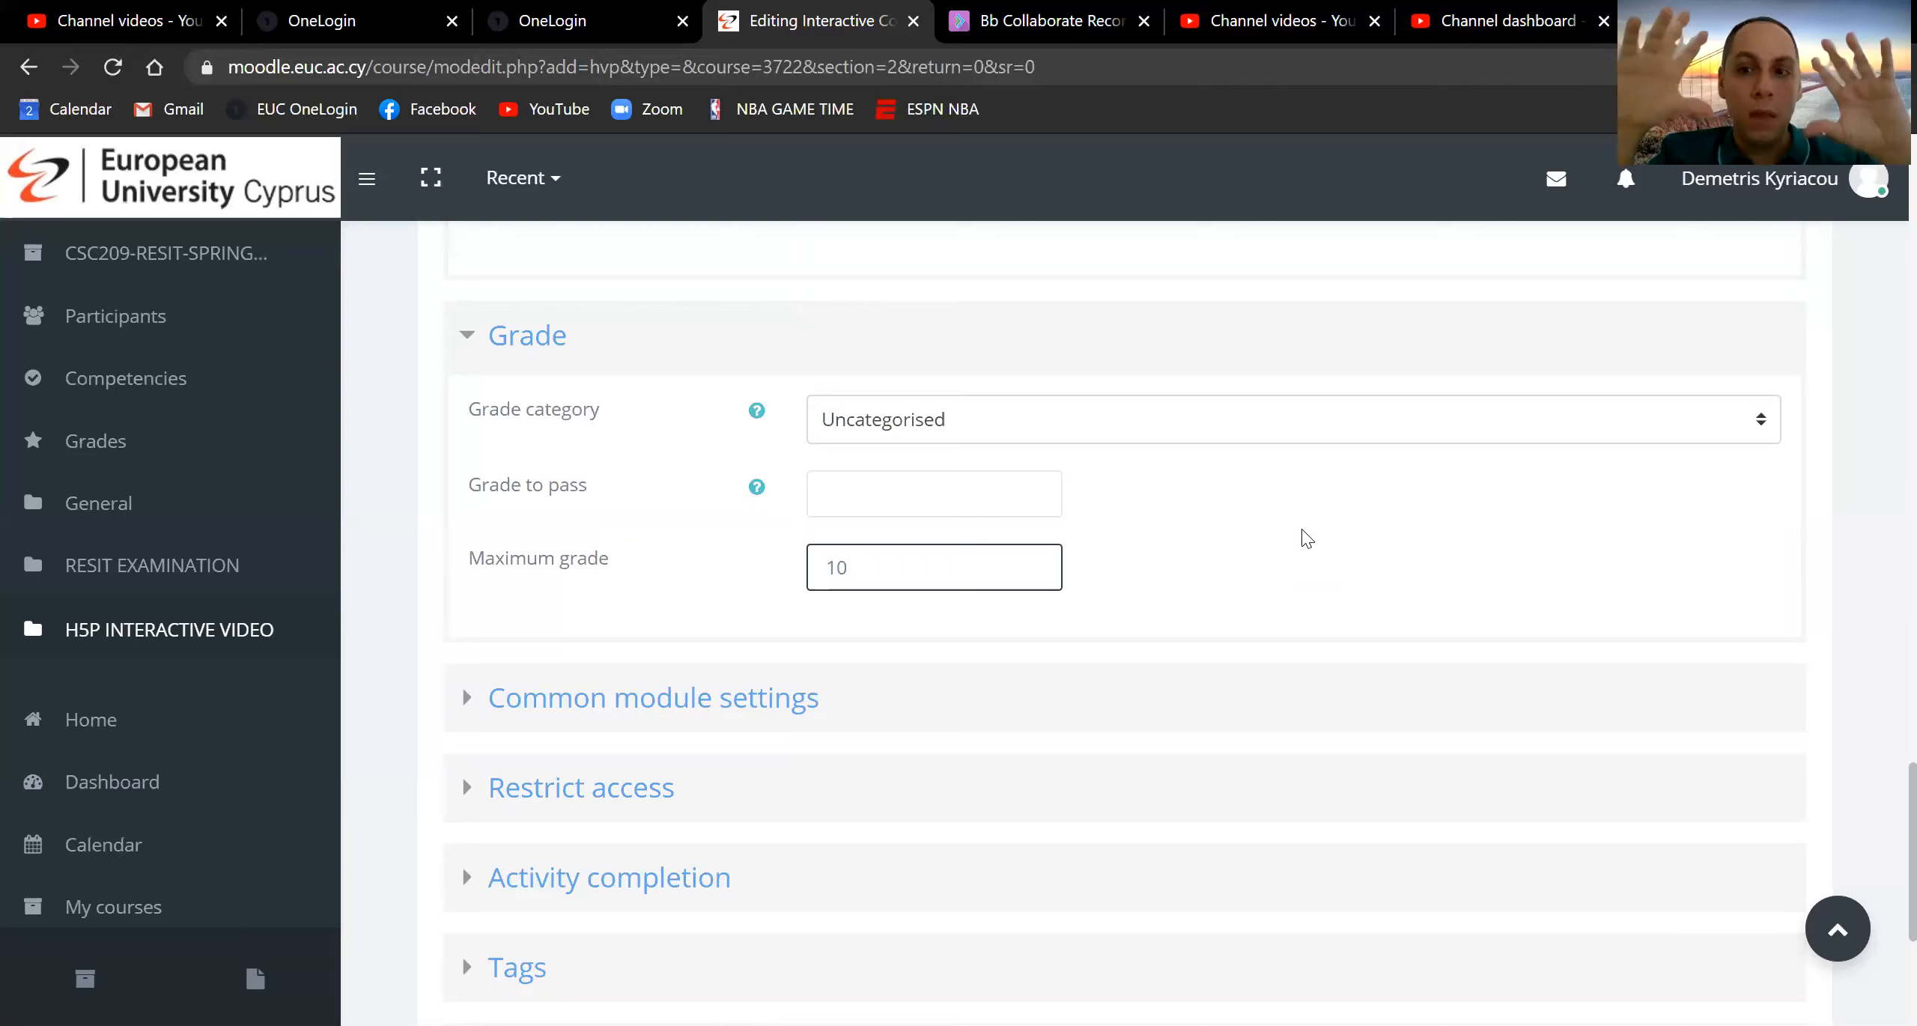
text(0)
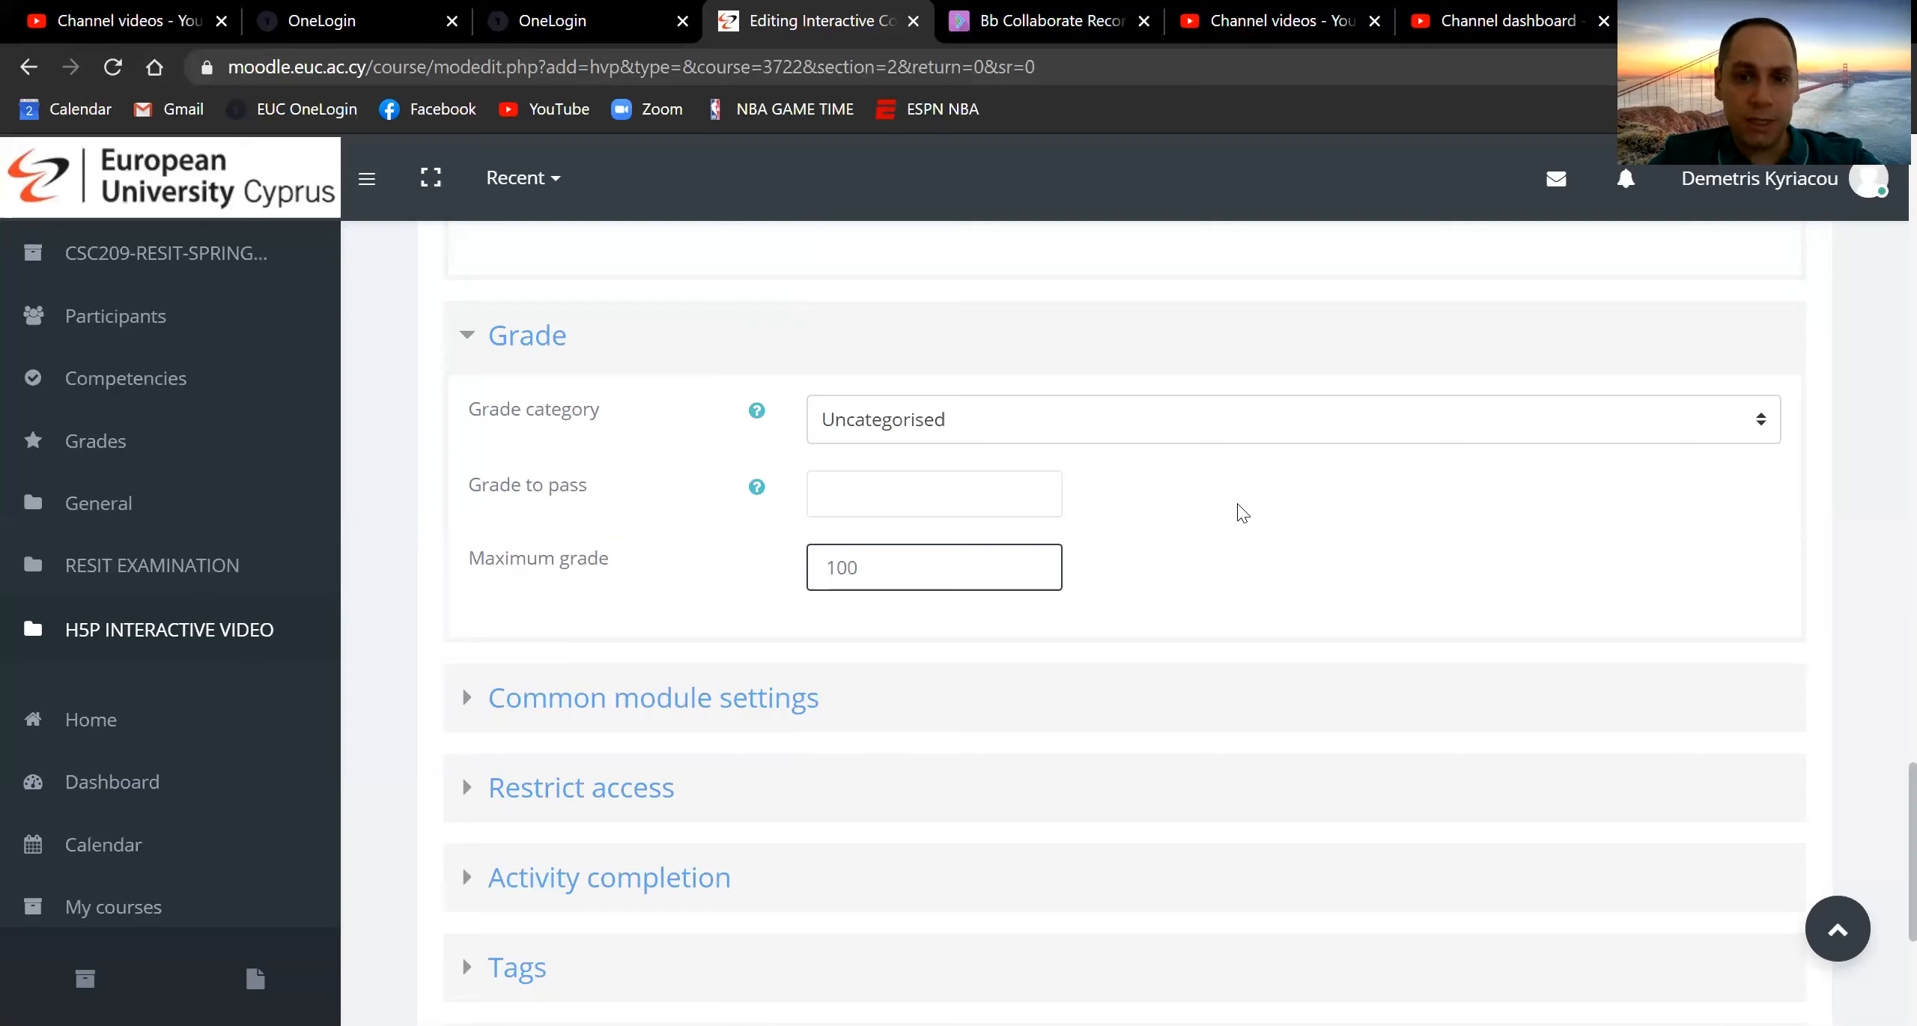
Review the common module, access restriction and activity completion settings, and save and display the activity
click(500, 707)
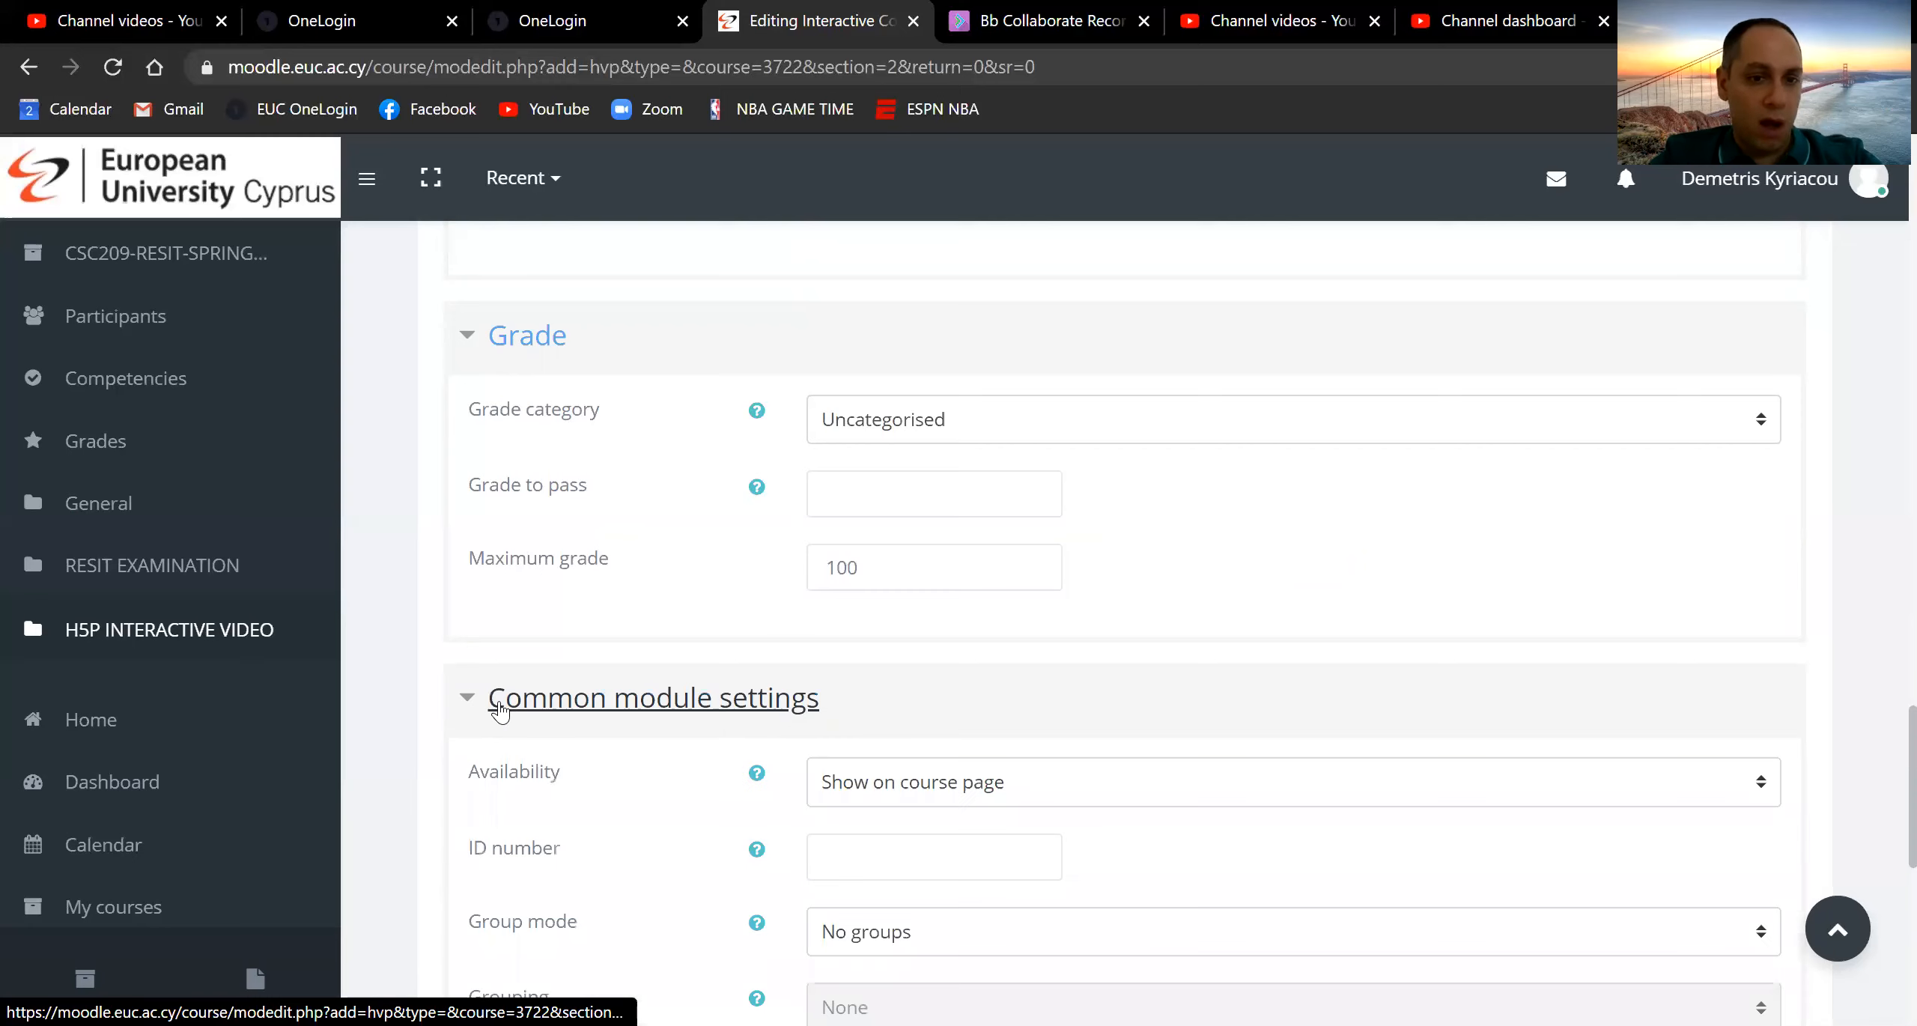
scroll(500, 707, down, 3)
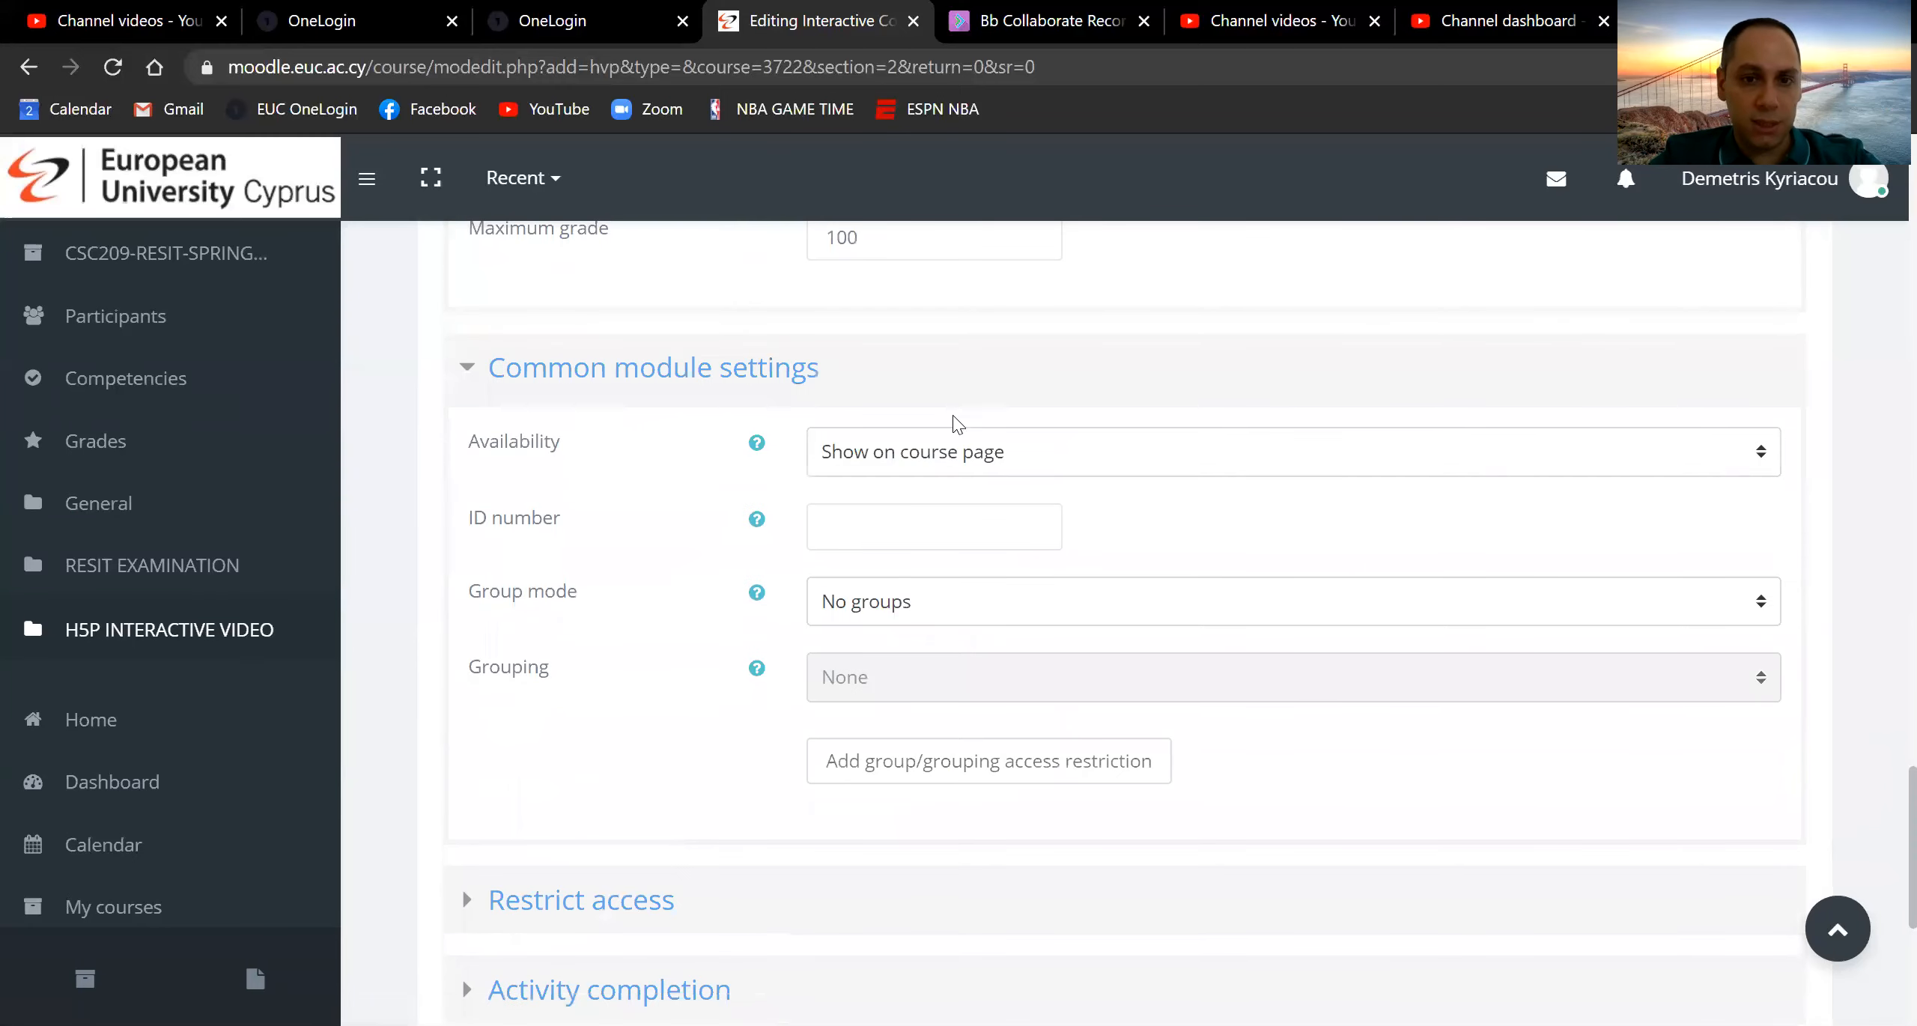
click(929, 453)
click(929, 453)
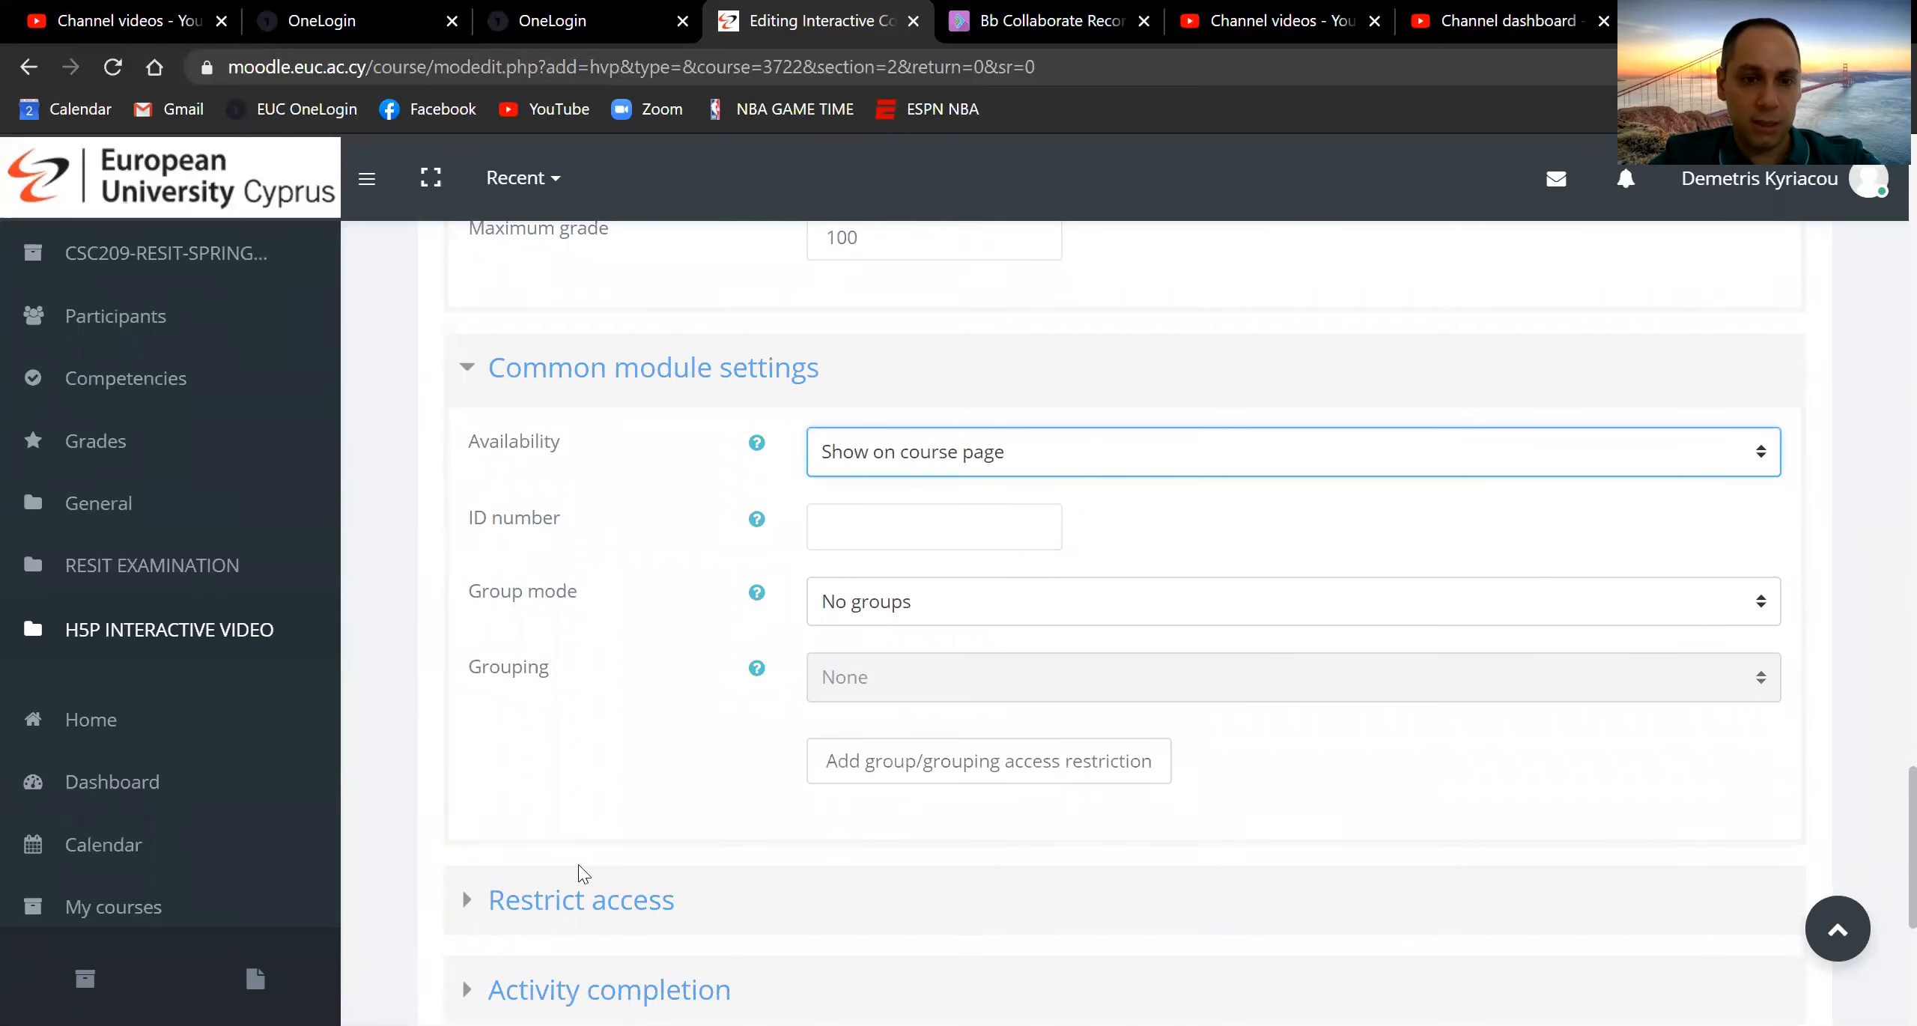
click(556, 895)
scroll(556, 893, down, 4)
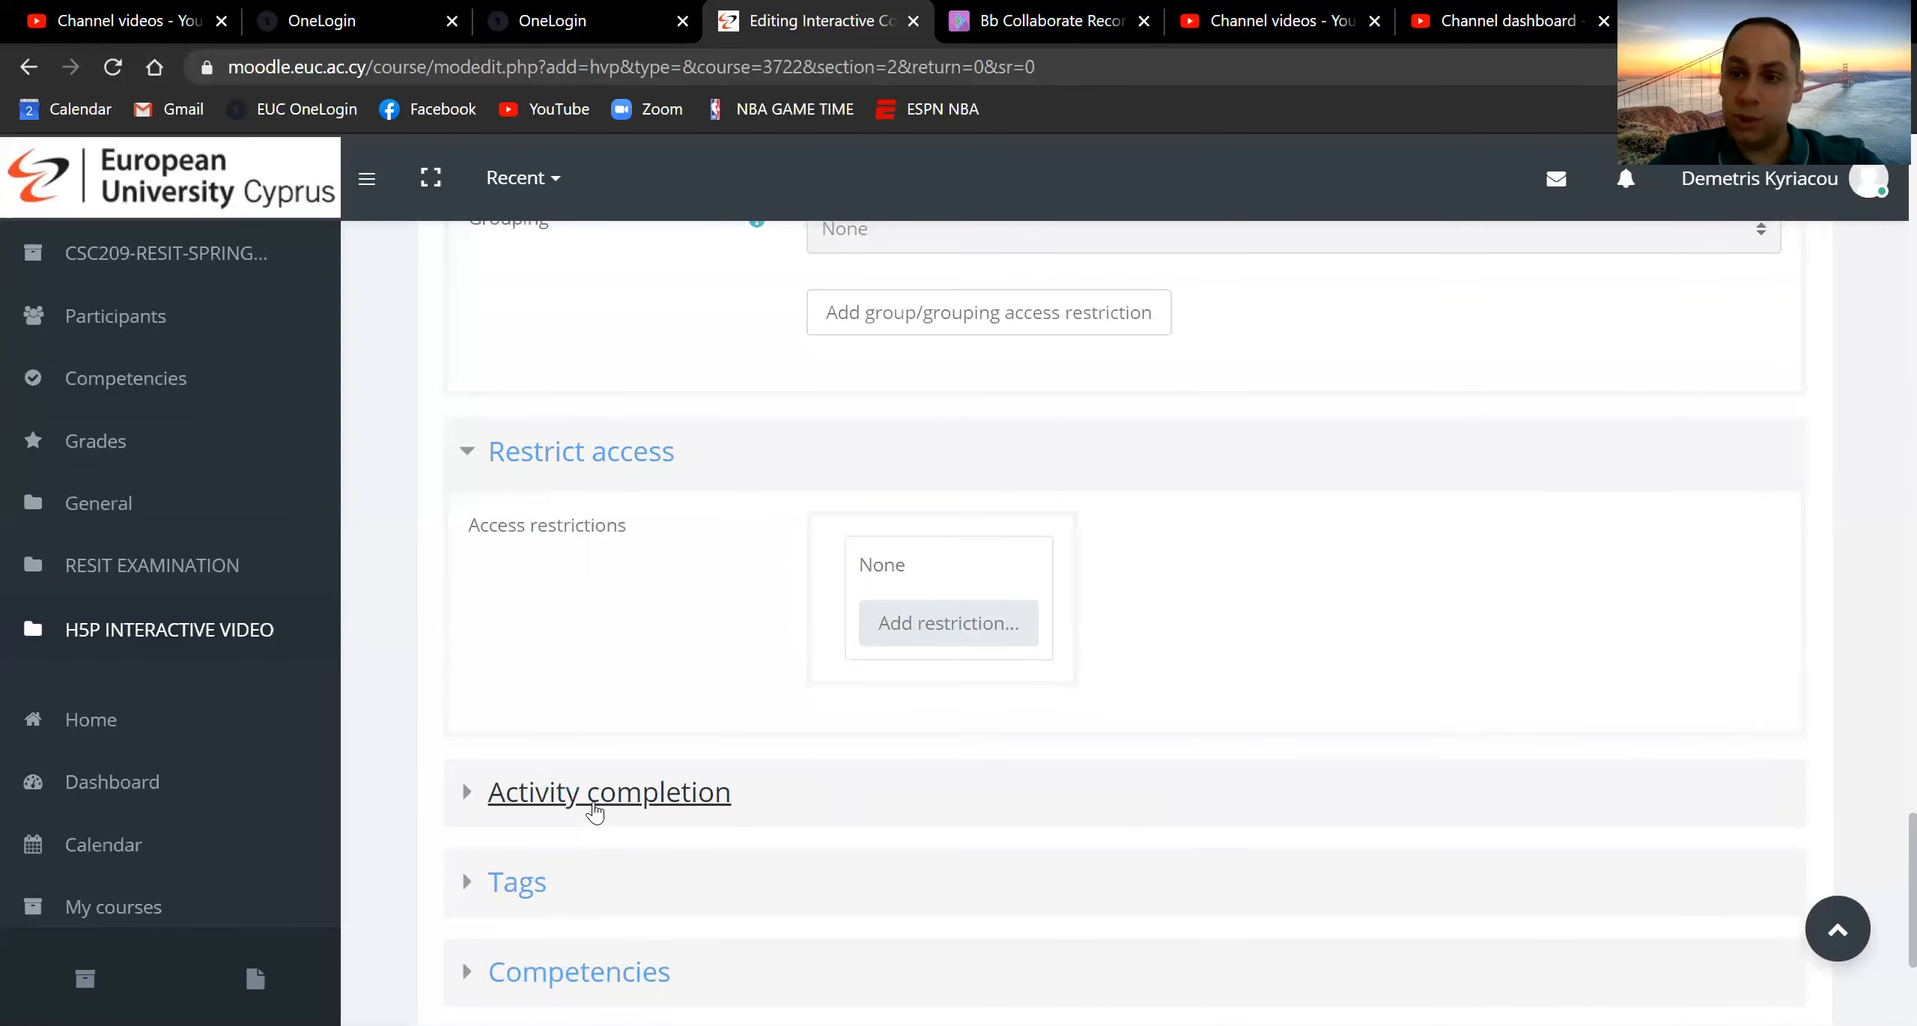
click(593, 808)
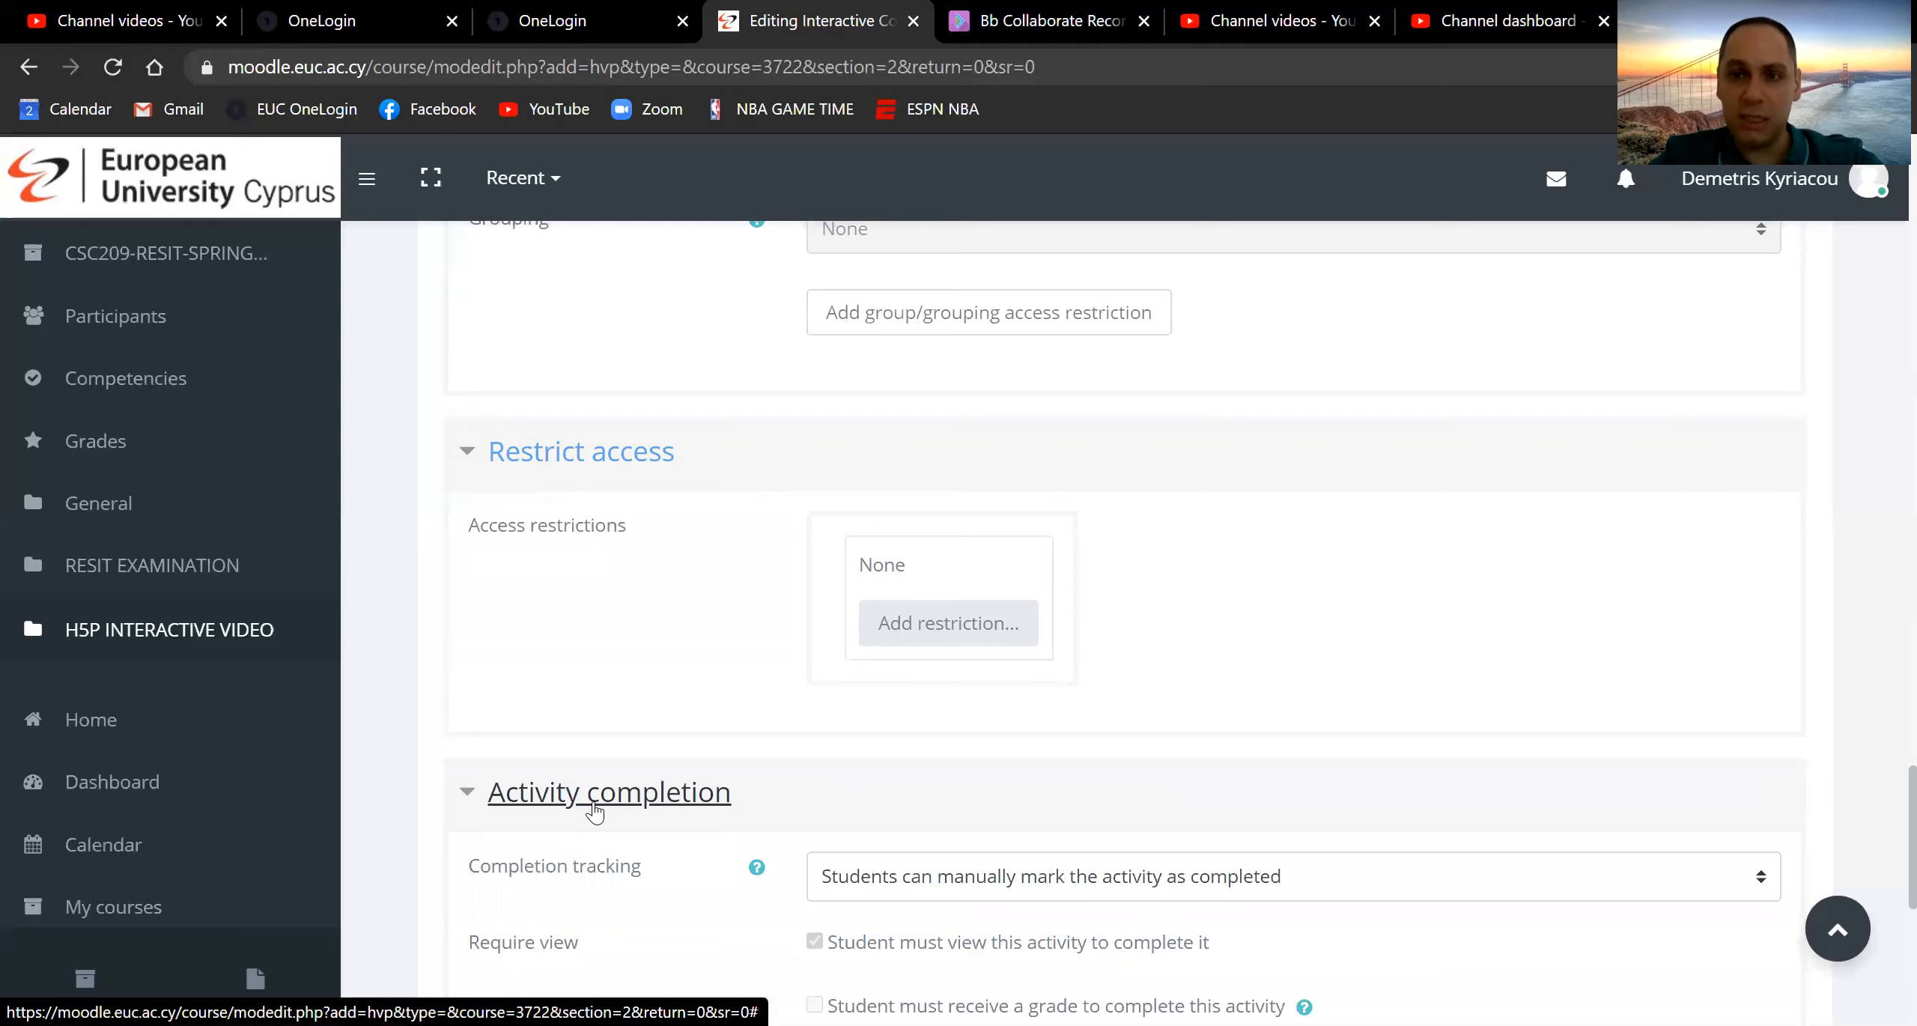
scroll(598, 811, down, 4)
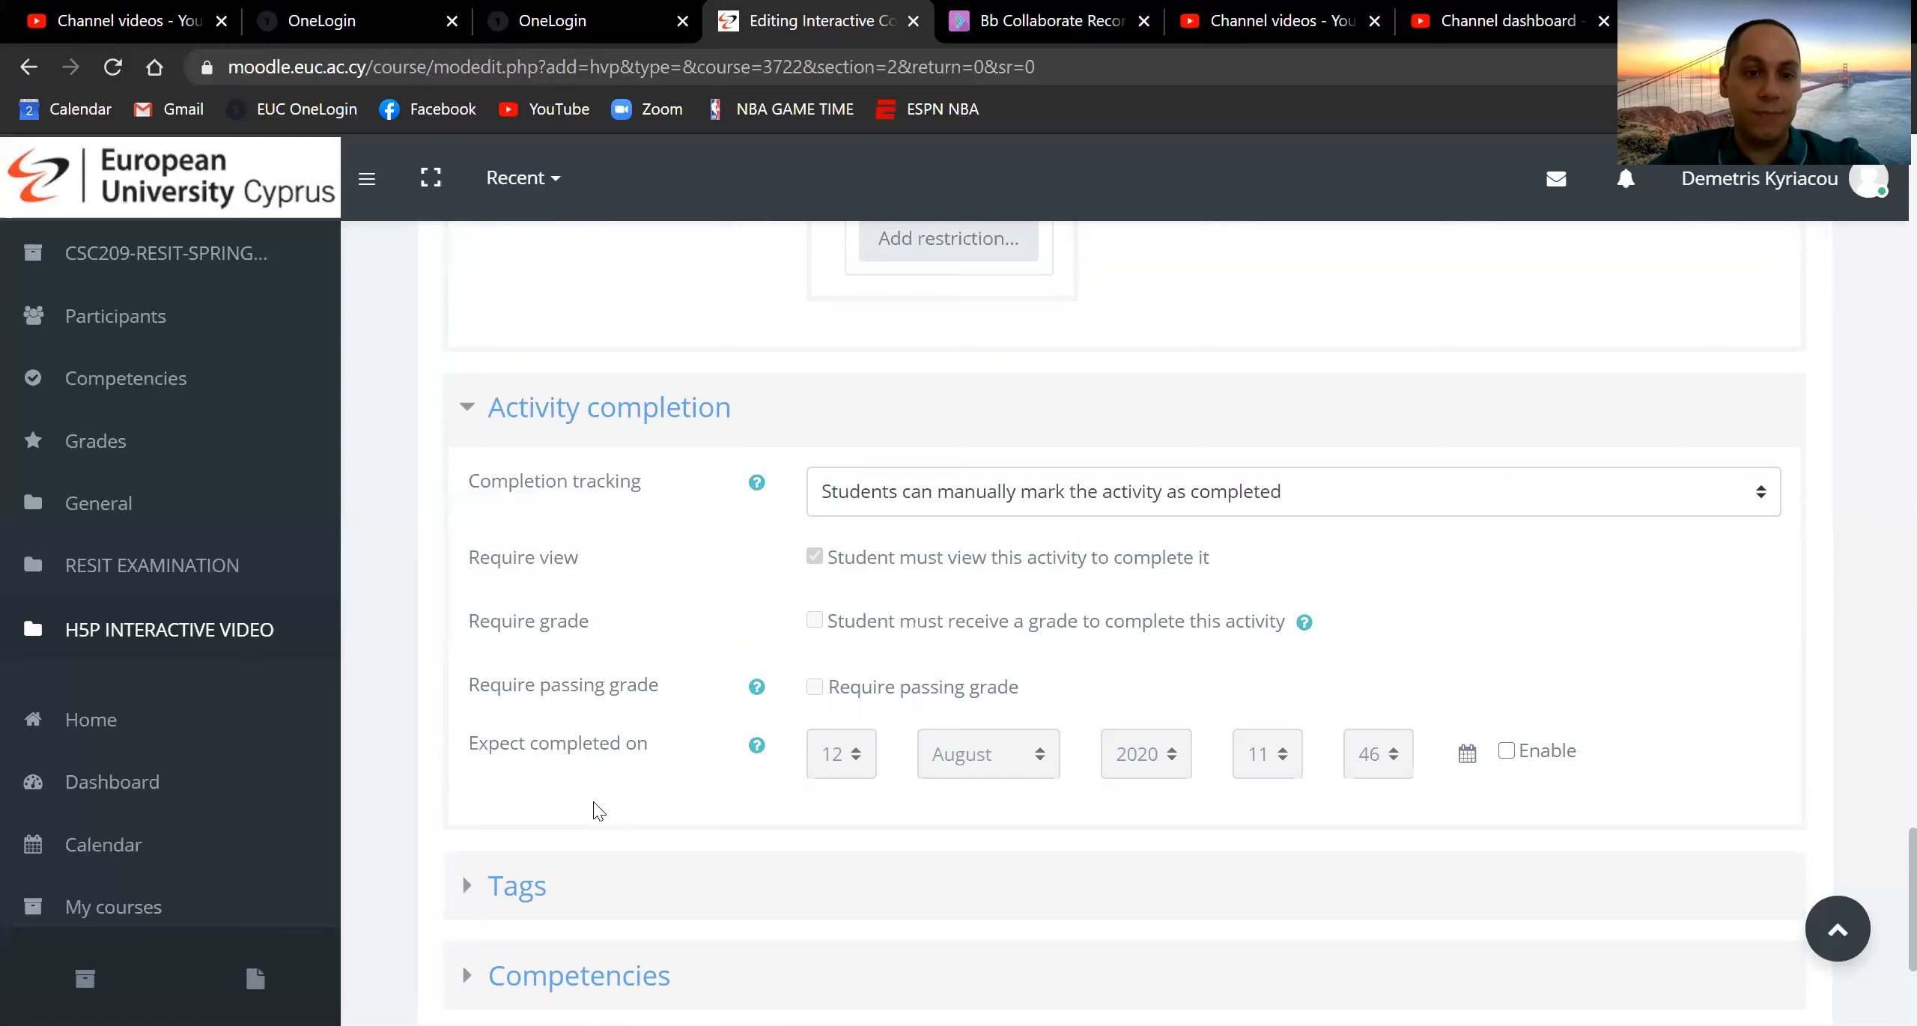
scroll(597, 809, down, 4)
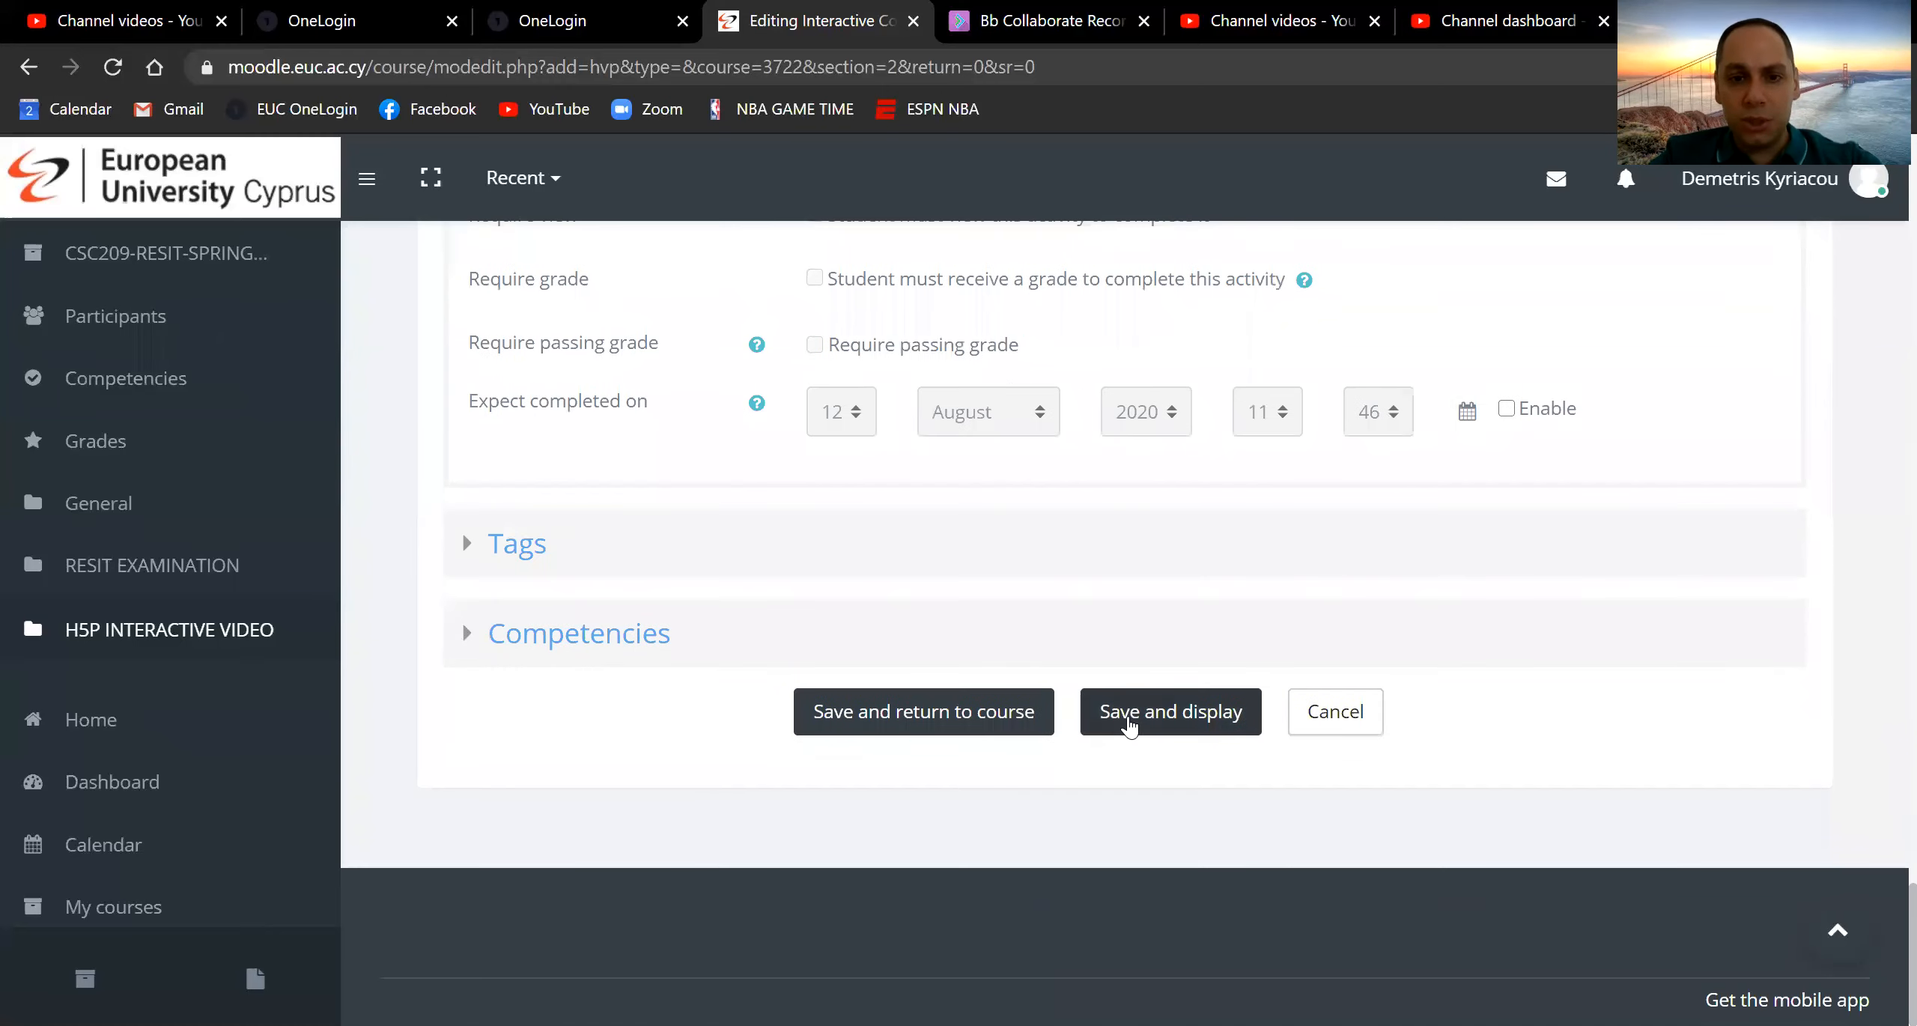
click(1130, 724)
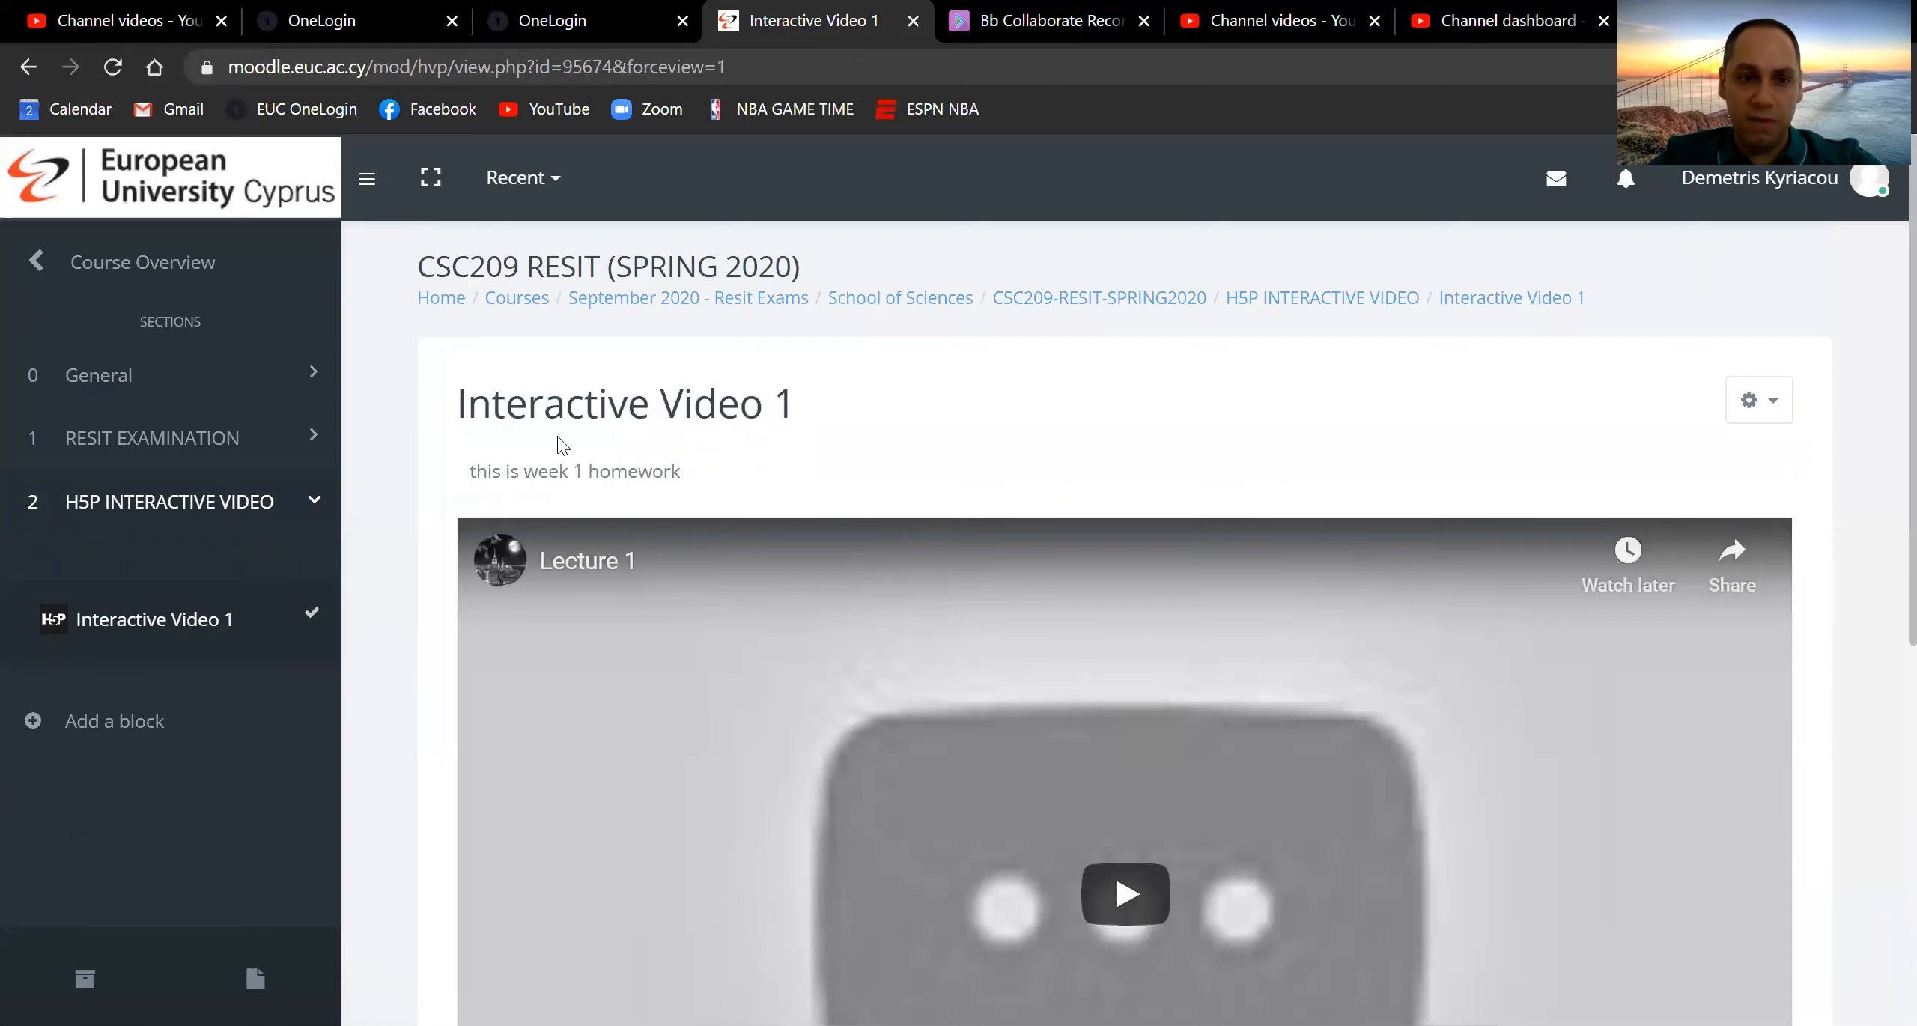
Open Interactive Video 1 from the CSC209-RESIT-SPRING2020 course page, and play the embedded Lecture 1 video with its sound muted
click(1121, 311)
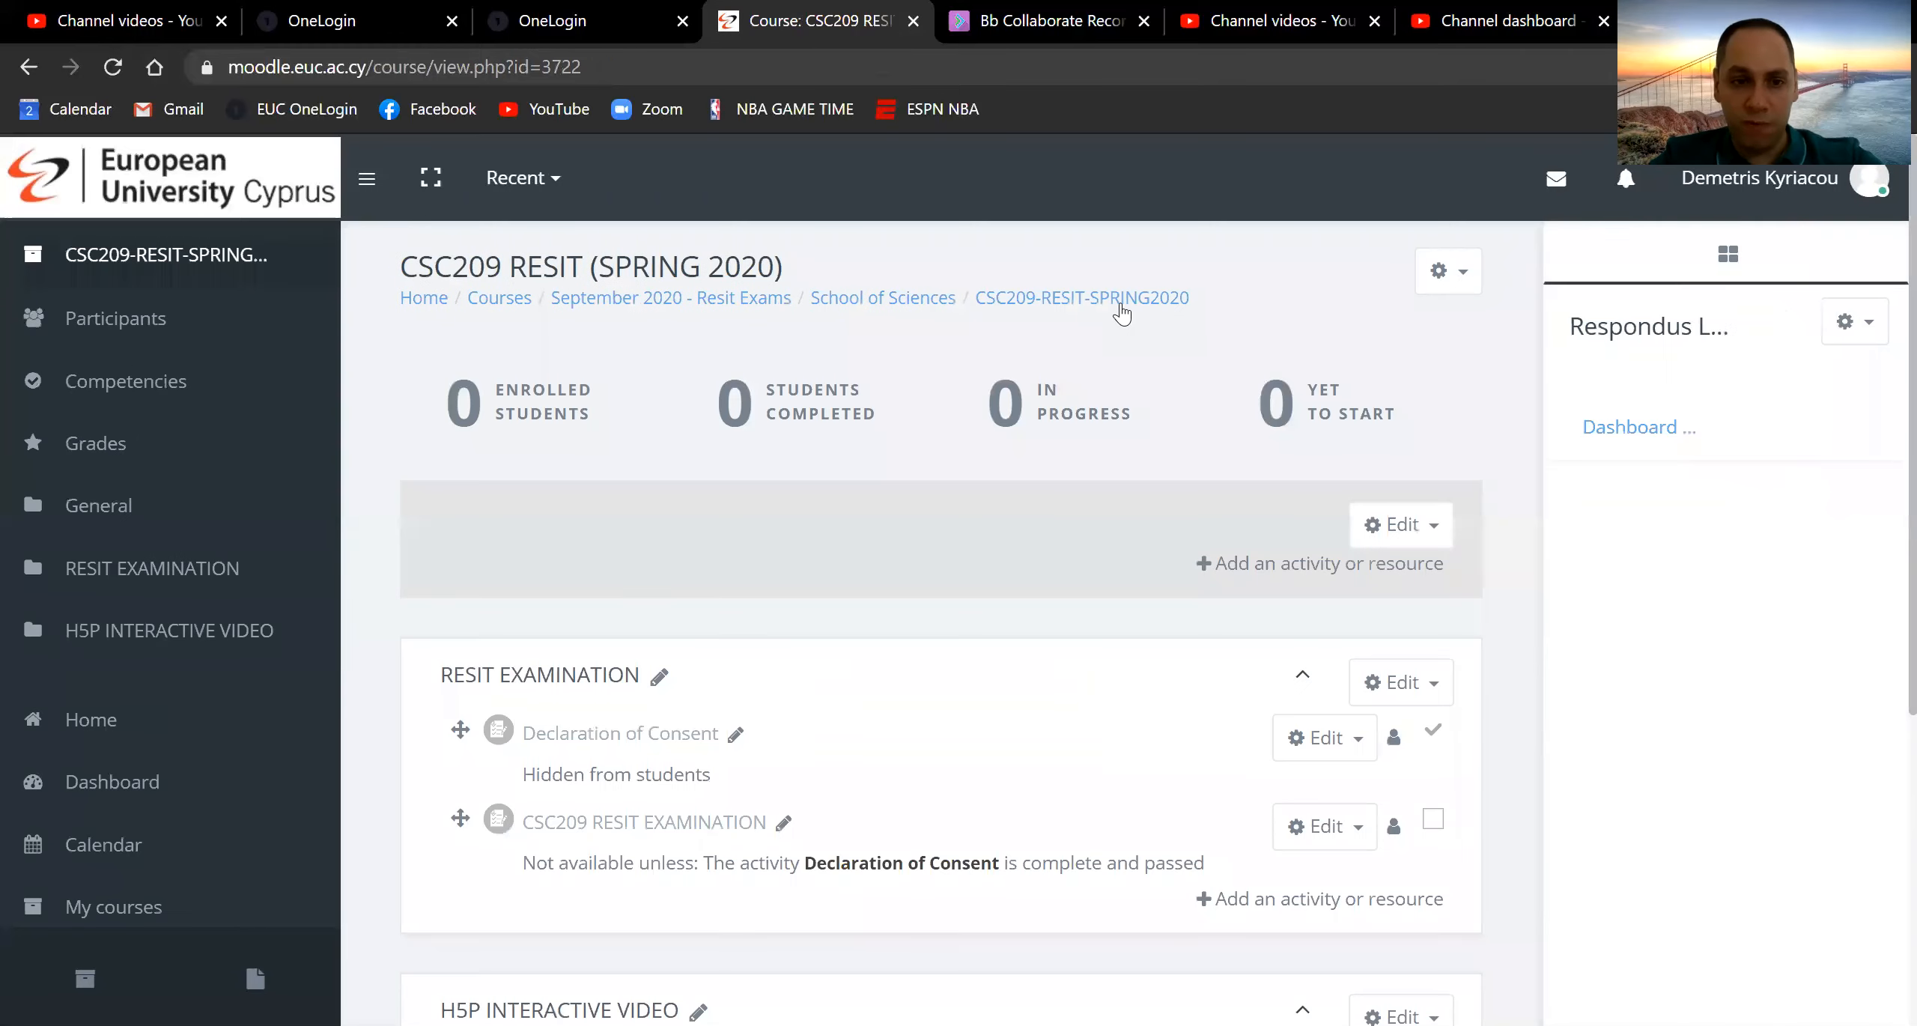
scroll(1121, 311, down, 5)
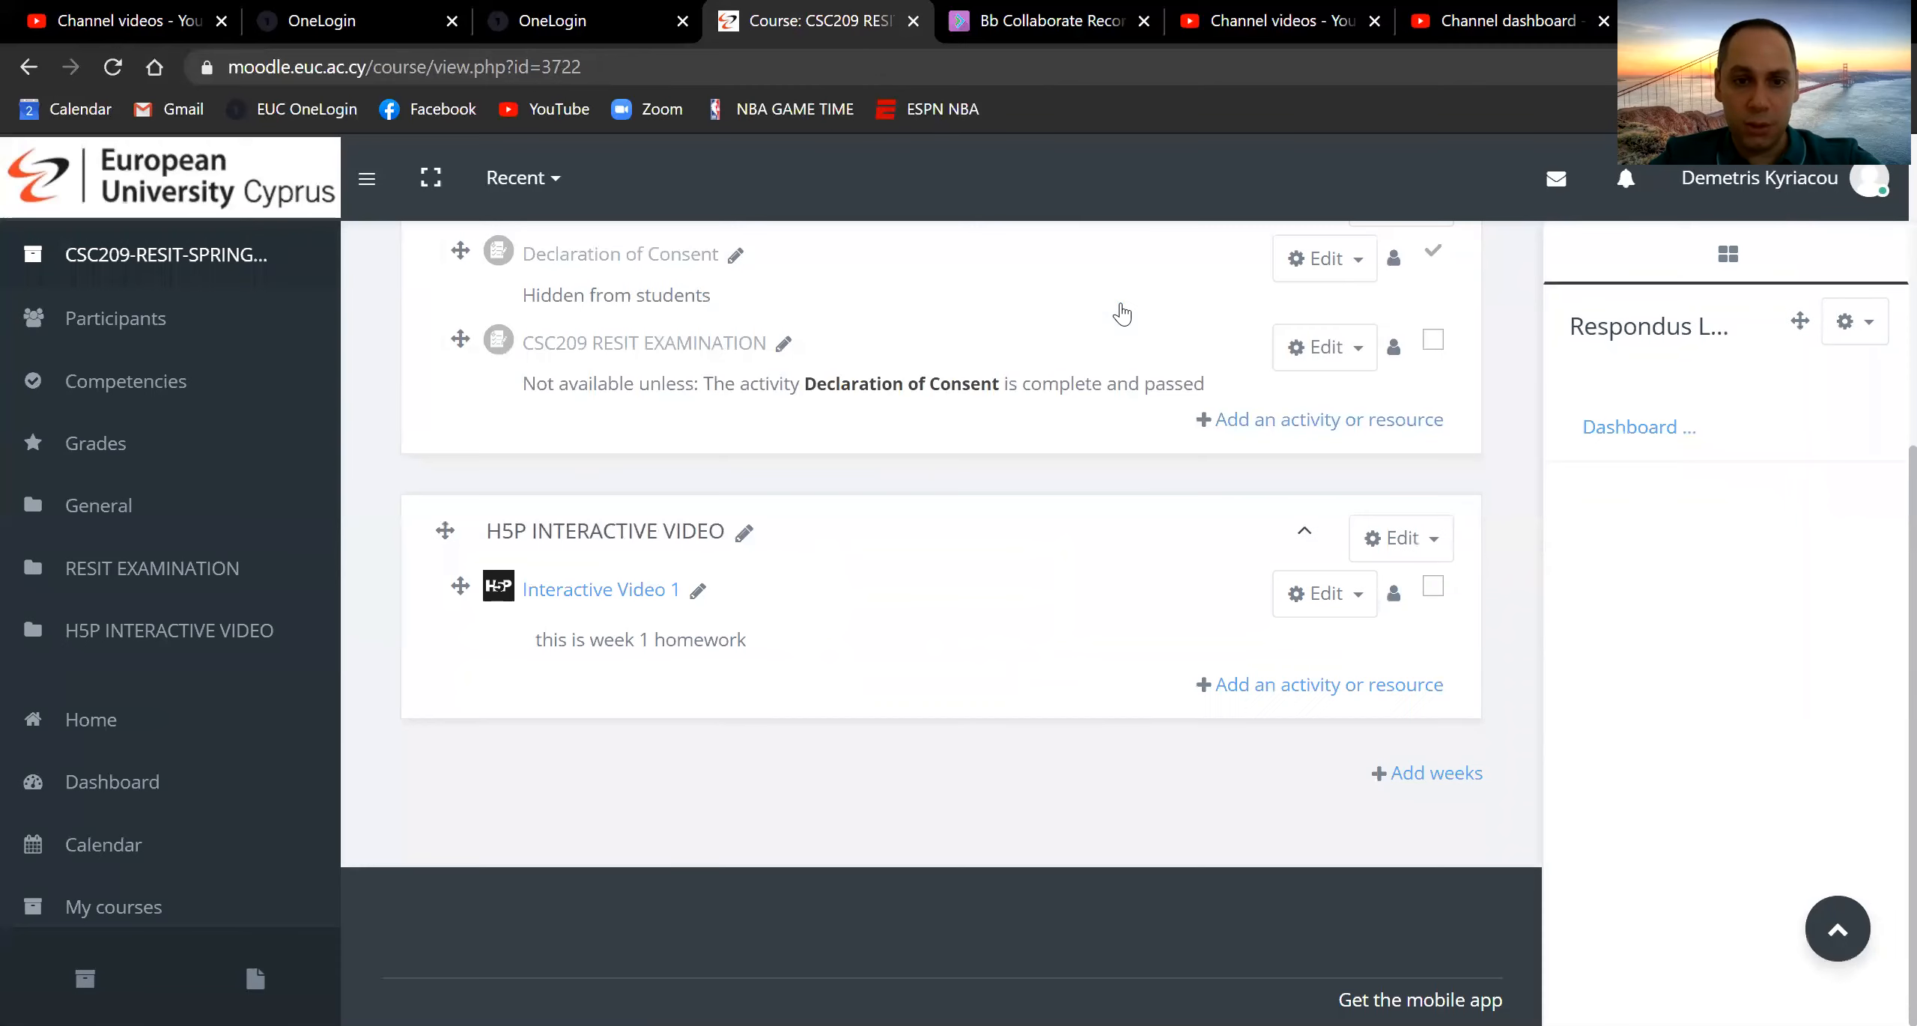
click(624, 590)
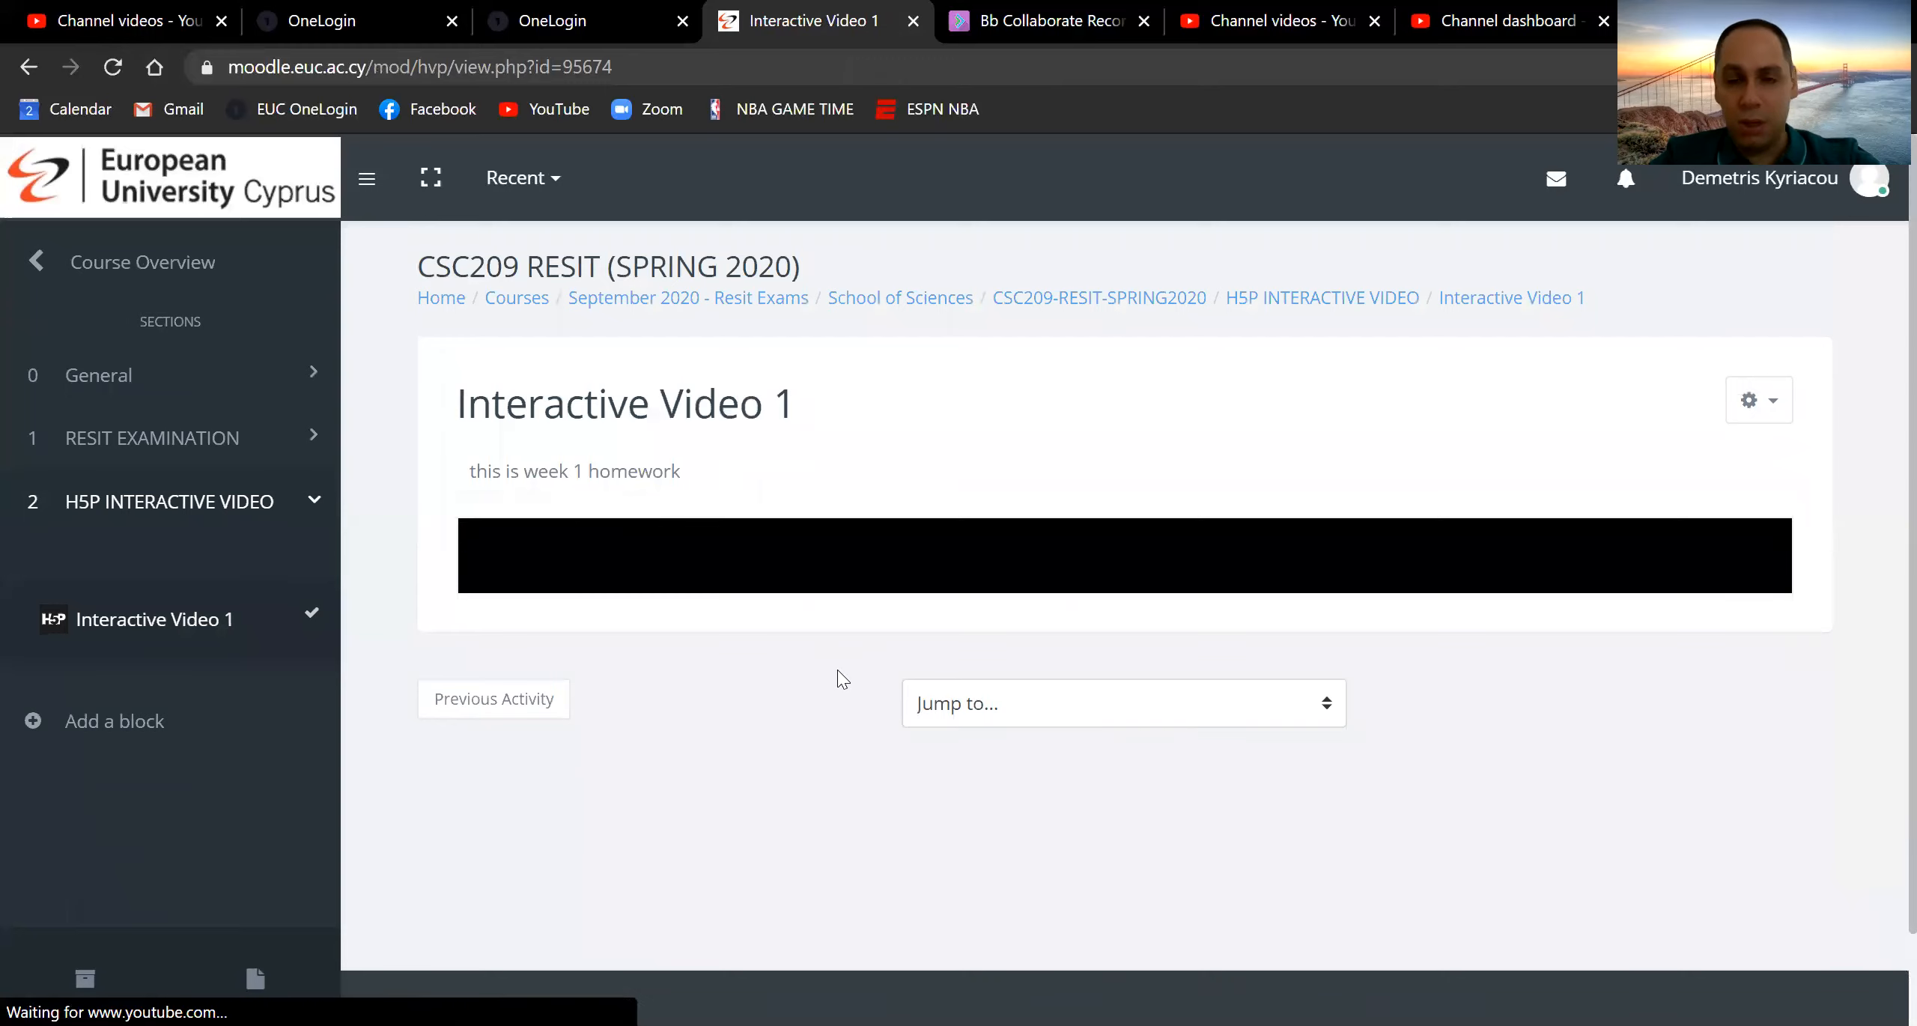
scroll(1335, 796, down, 4)
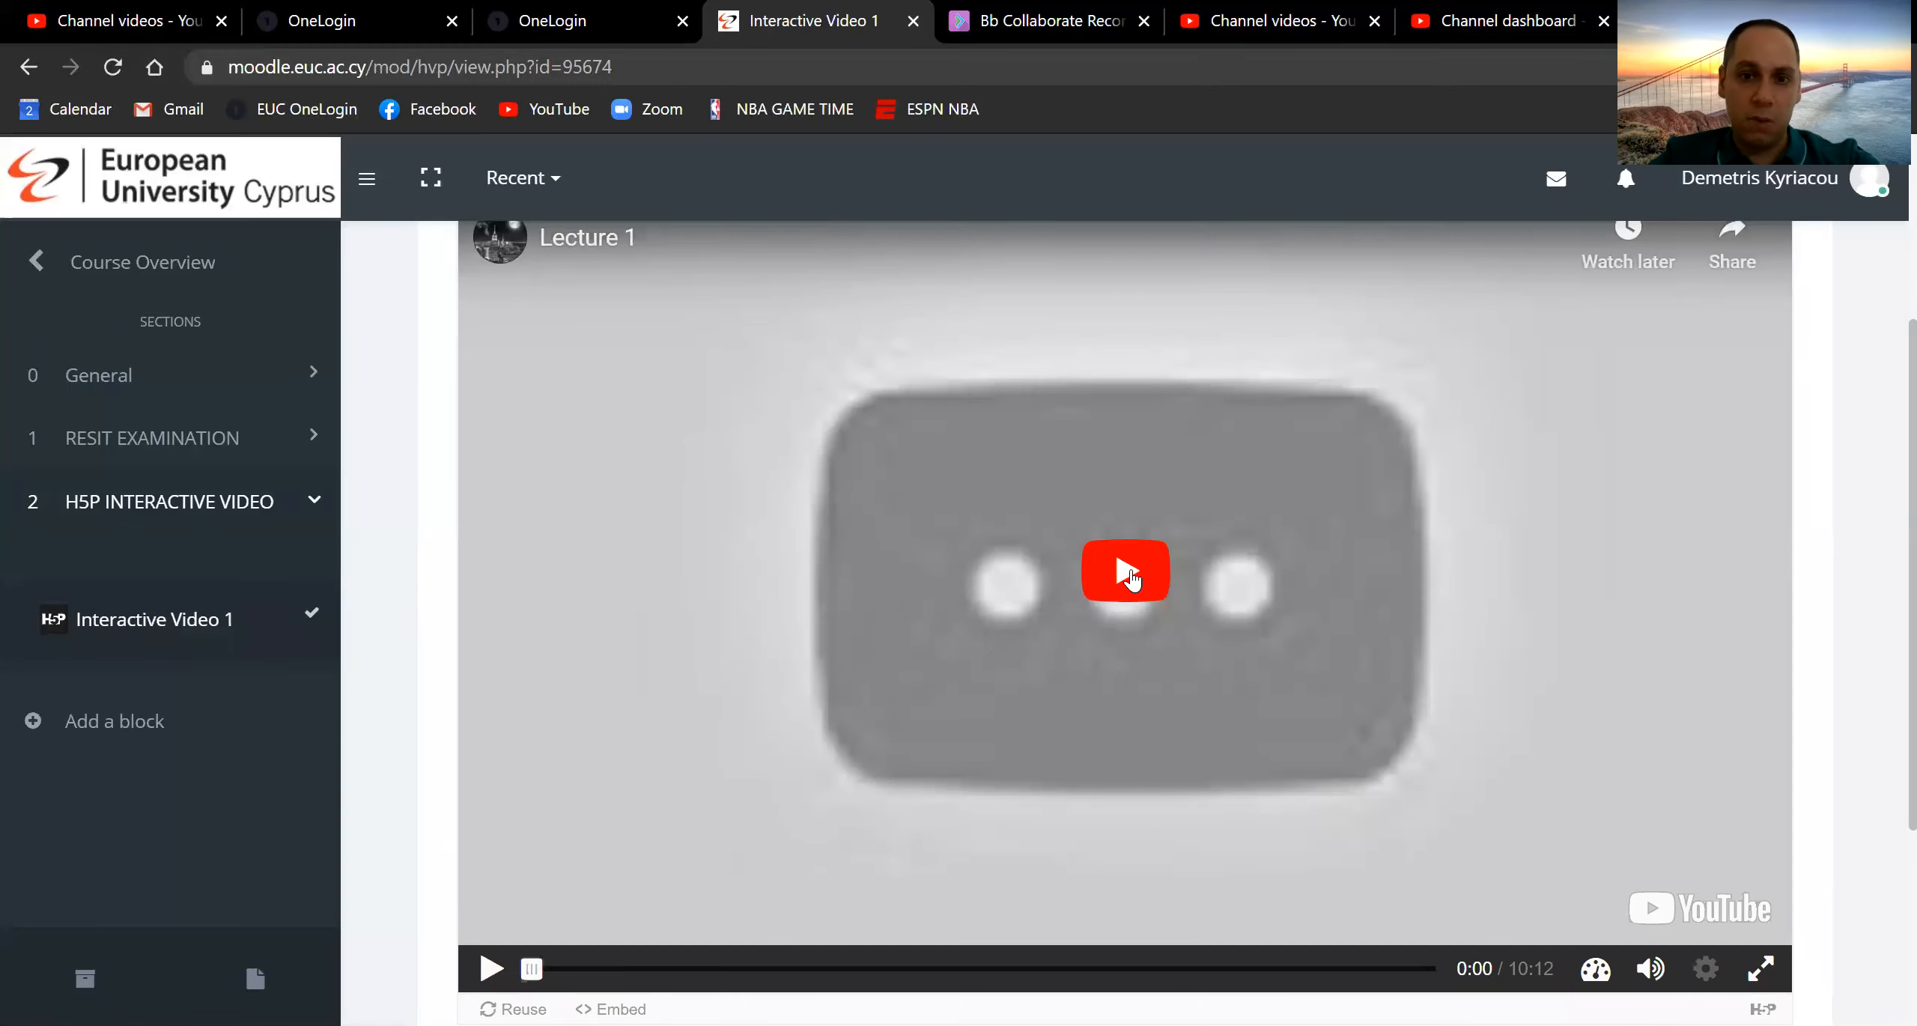
click(1127, 572)
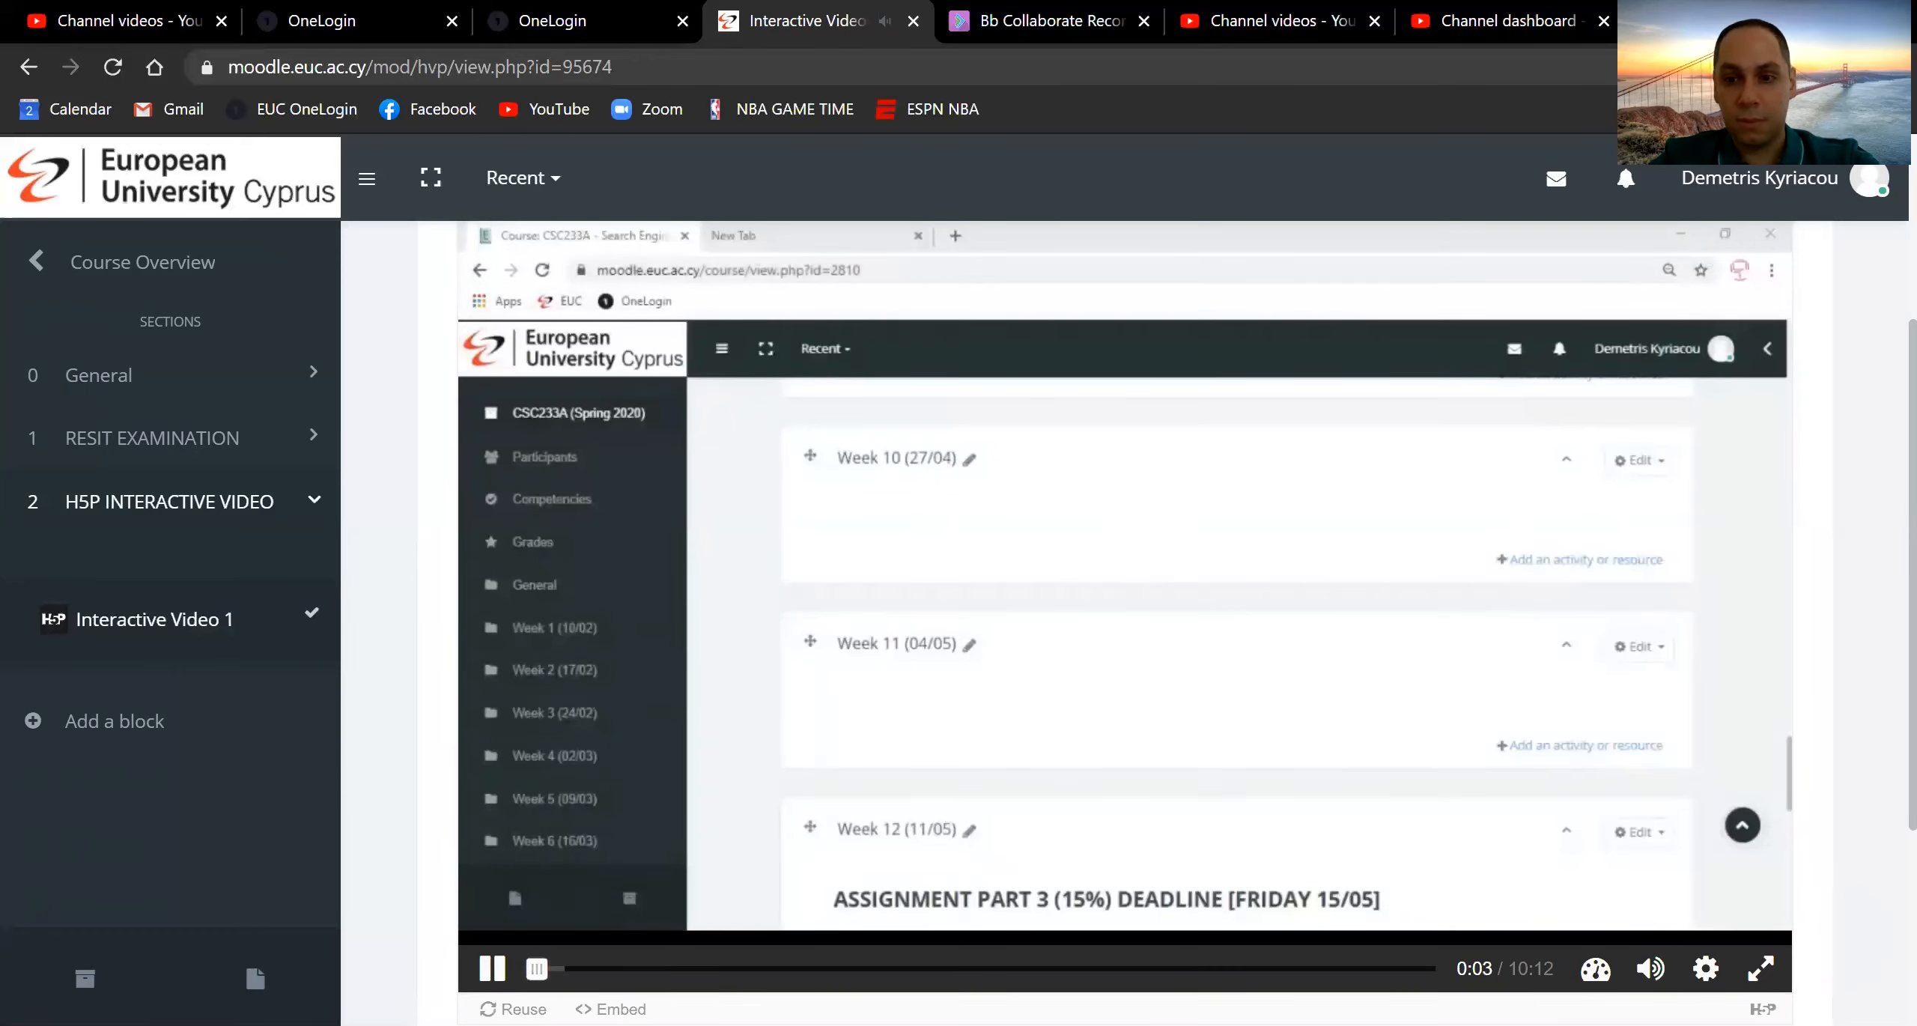
click(1649, 970)
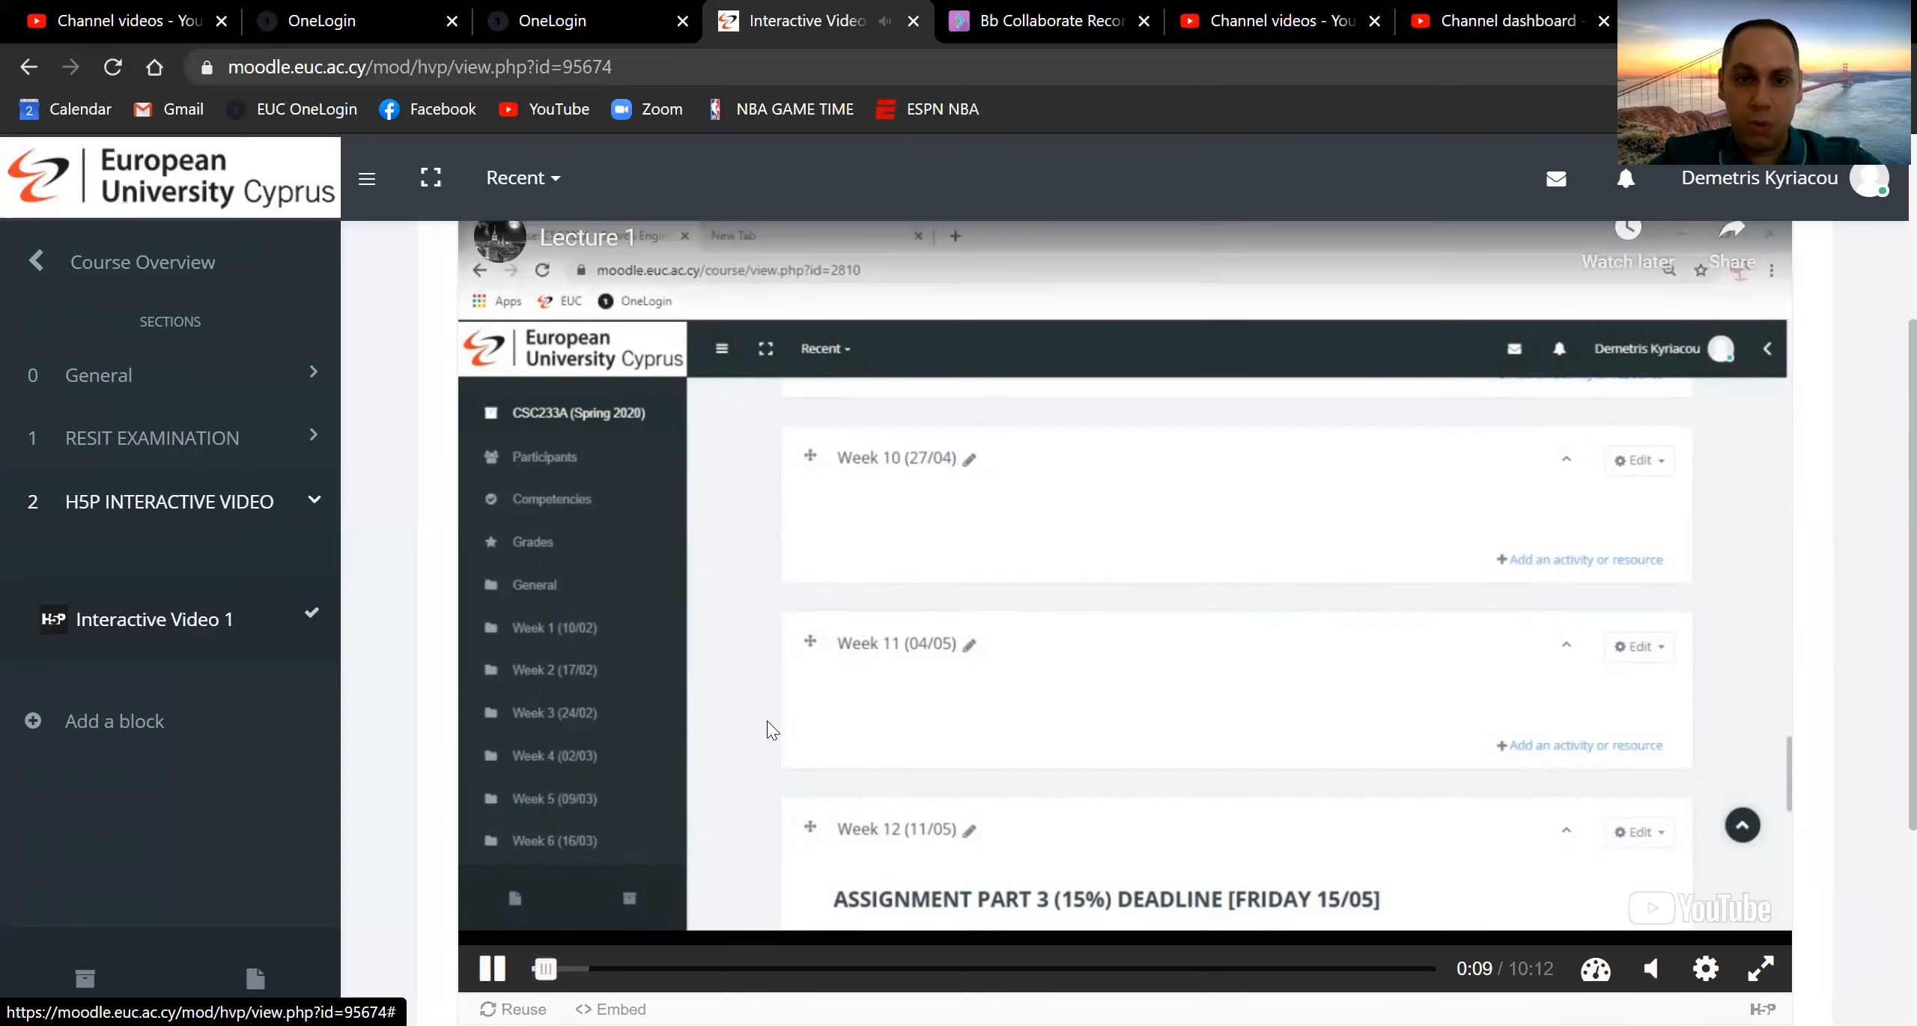
Skip forward and backward along the Lecture 1 video's timeline to test free navigation, finishing at about 3:45
scroll(767, 720, down, 1)
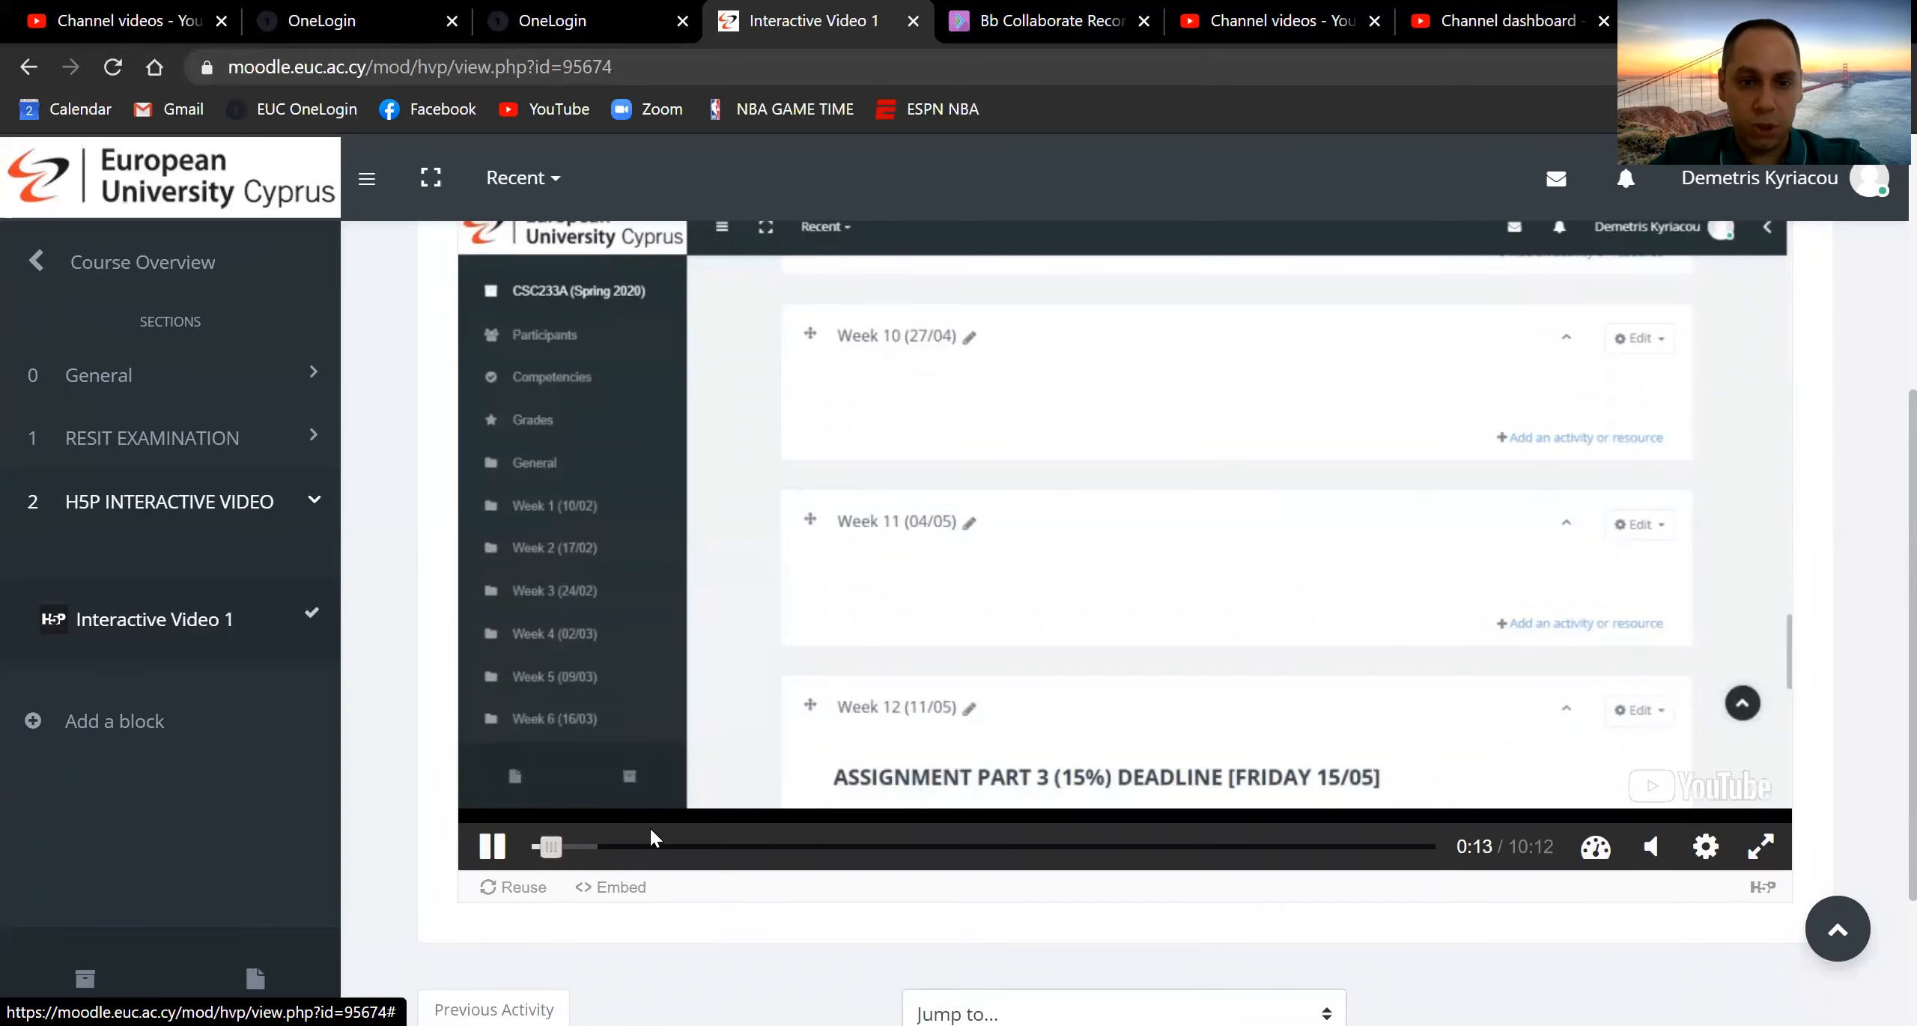
click(728, 843)
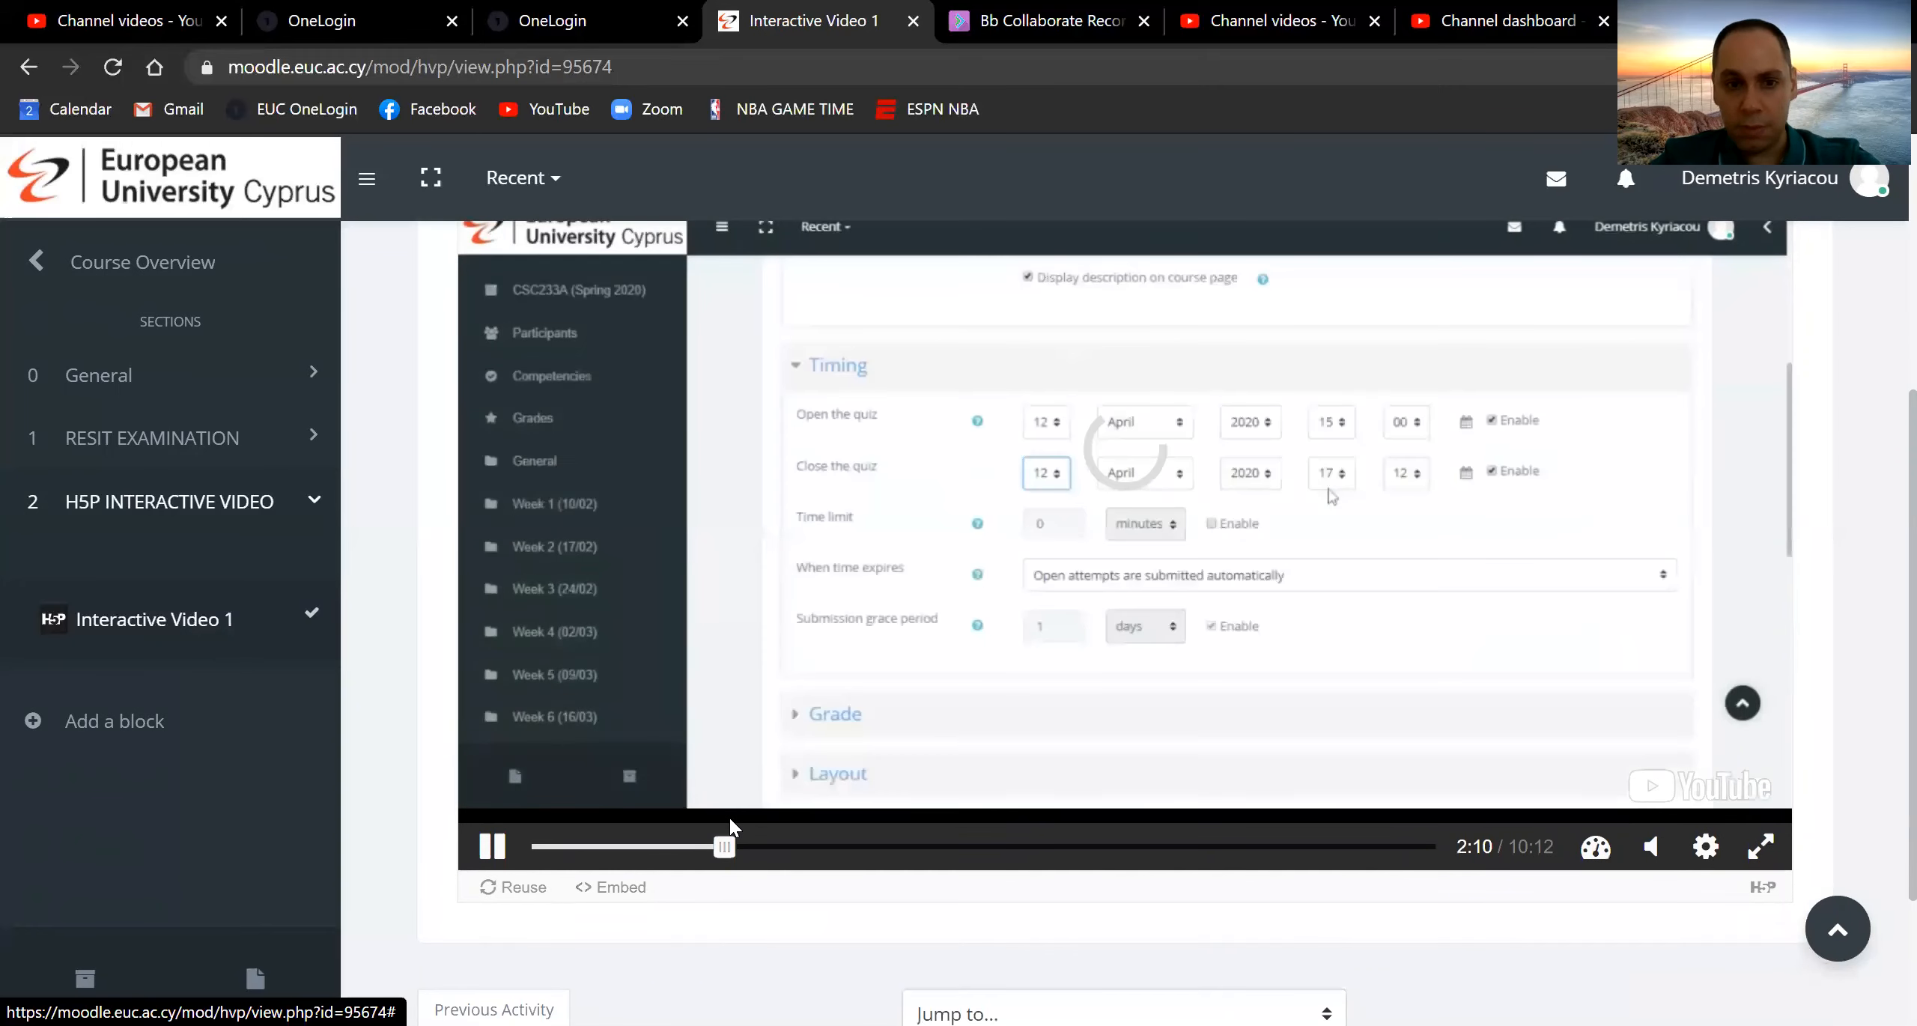
drag(727, 845, 868, 843)
click(1005, 845)
click(661, 846)
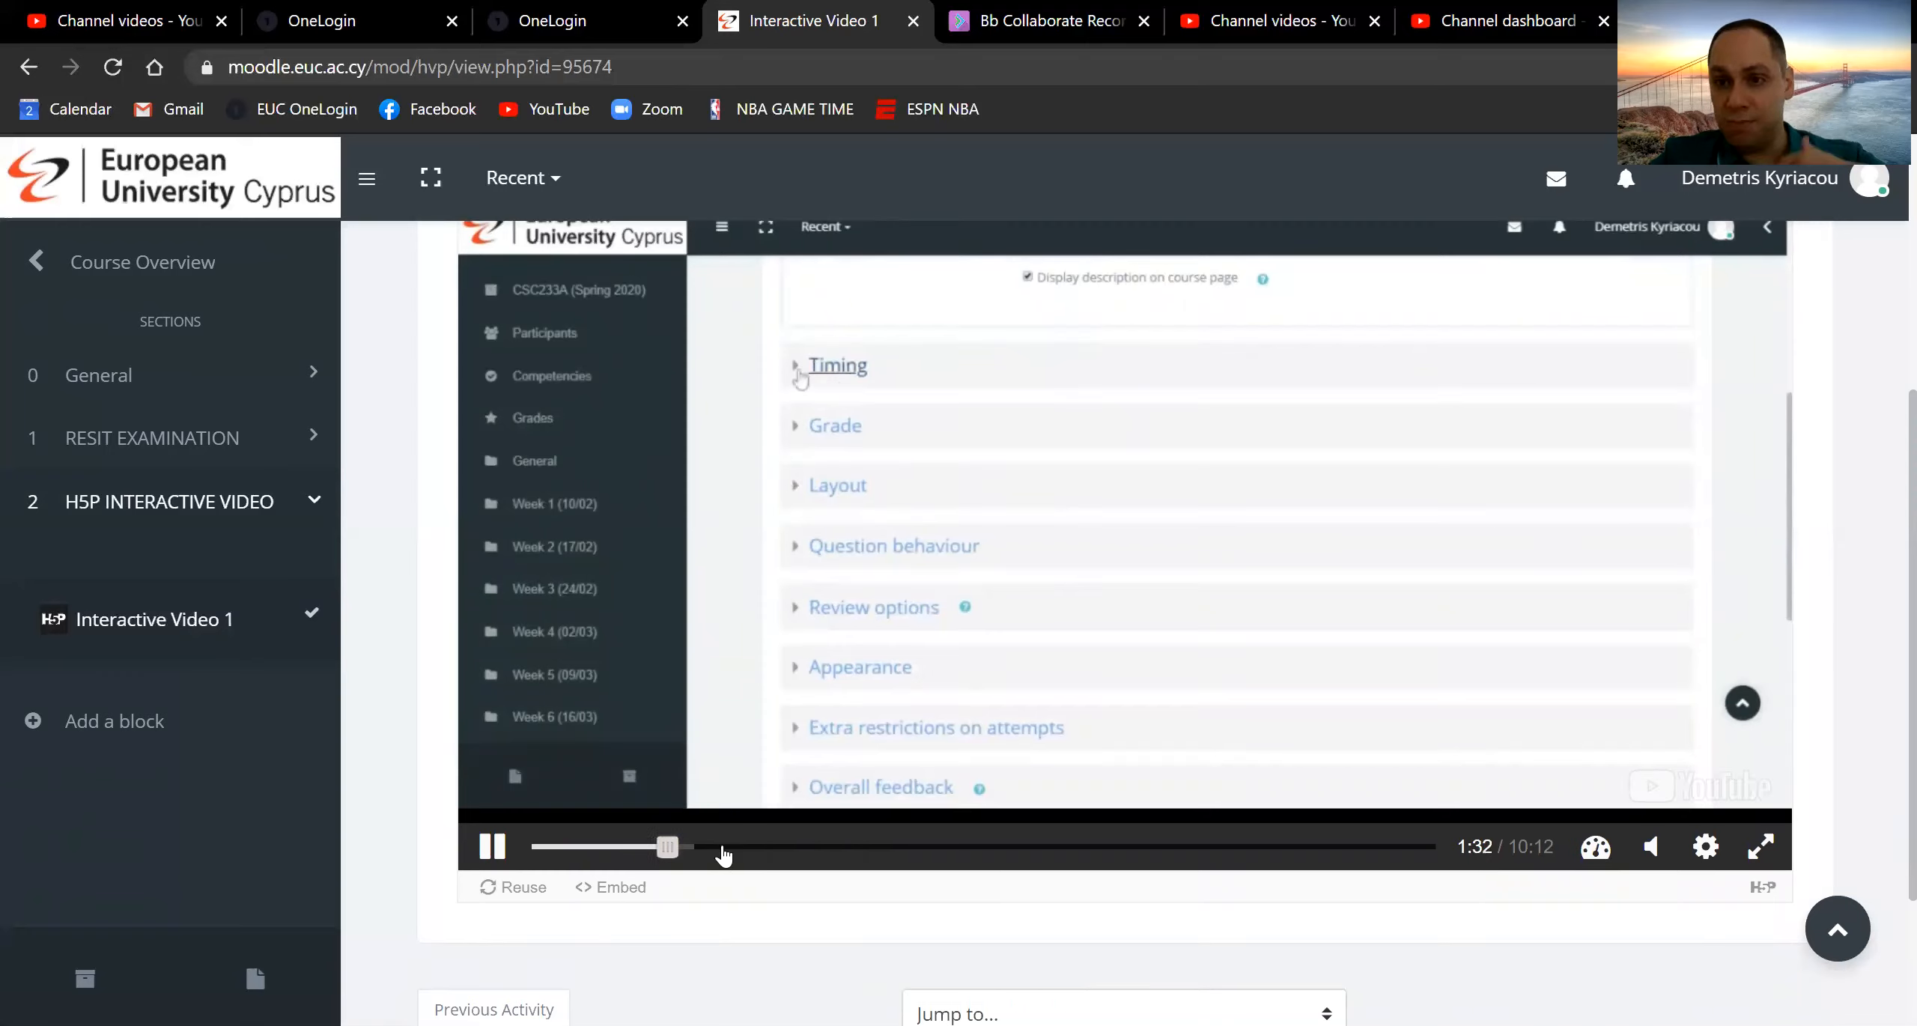
click(824, 846)
drag(821, 848, 855, 854)
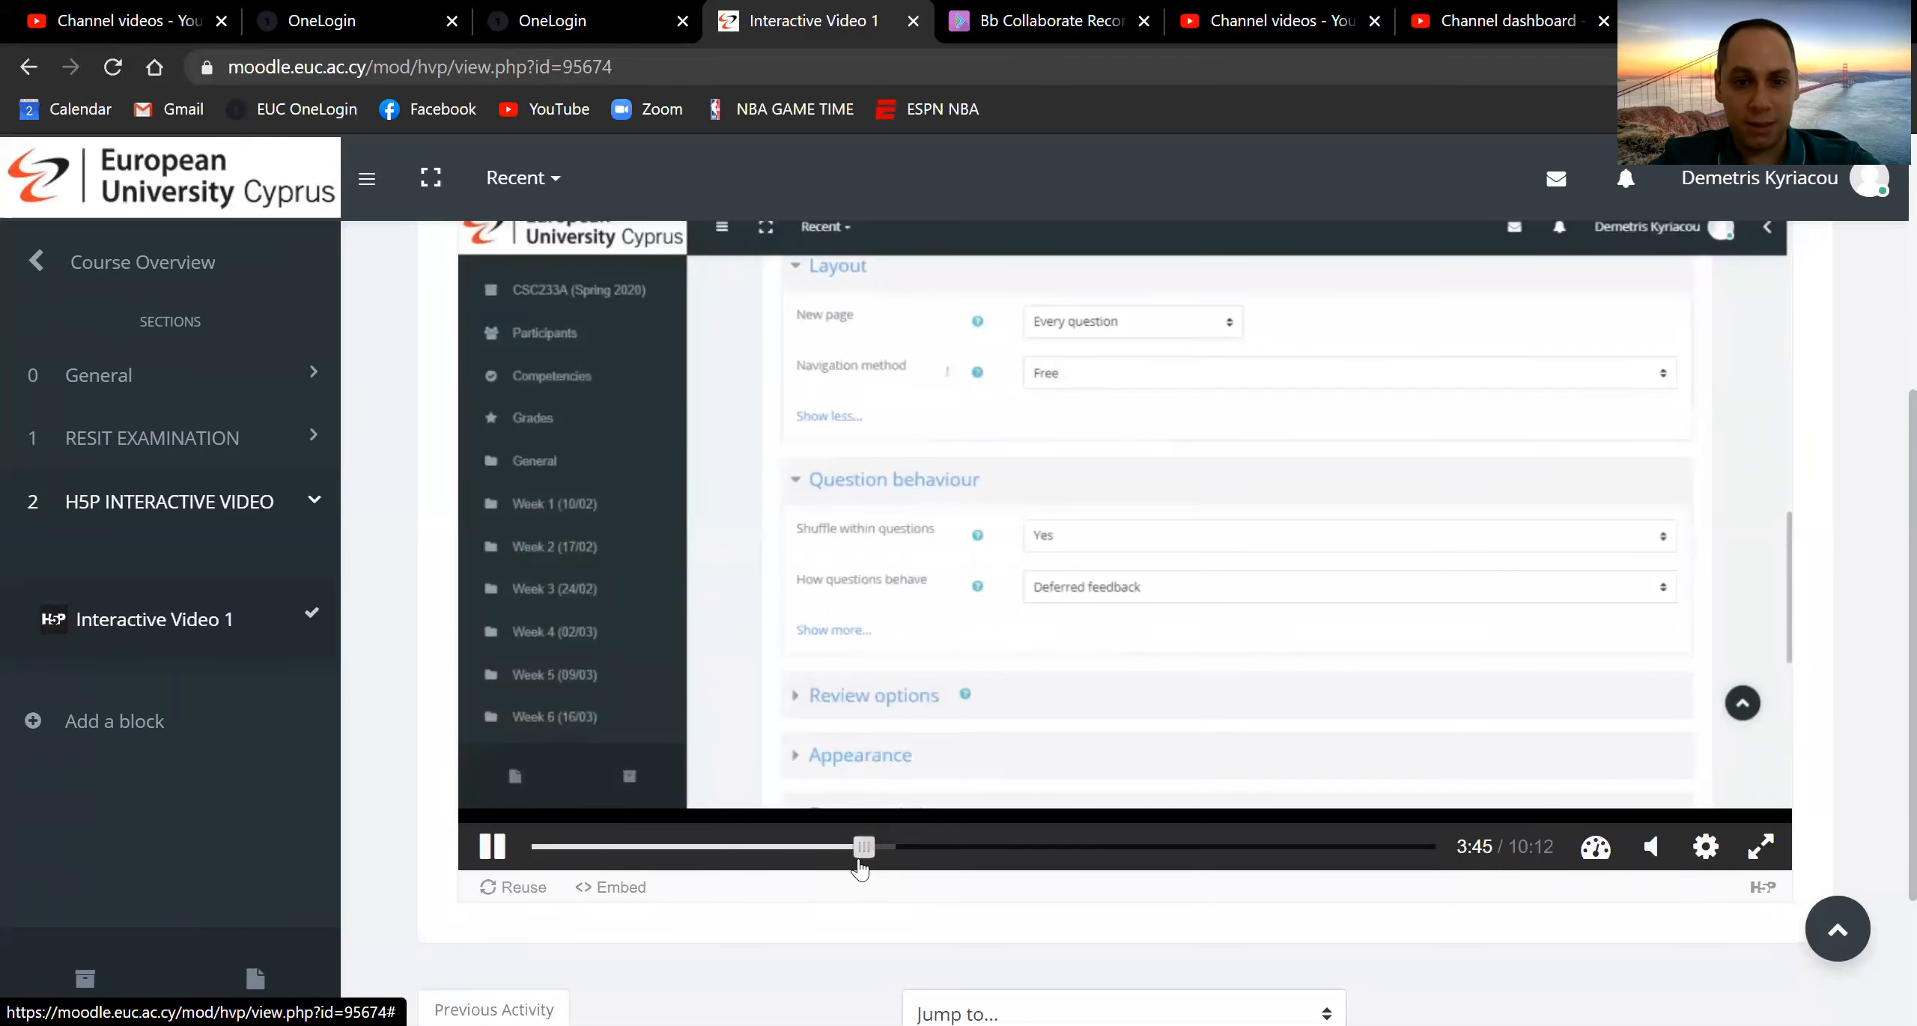
Open Interactive Video 1's settings for editing and expand the behavioural settings in its H5P editor
scroll(1100, 876, up, 5)
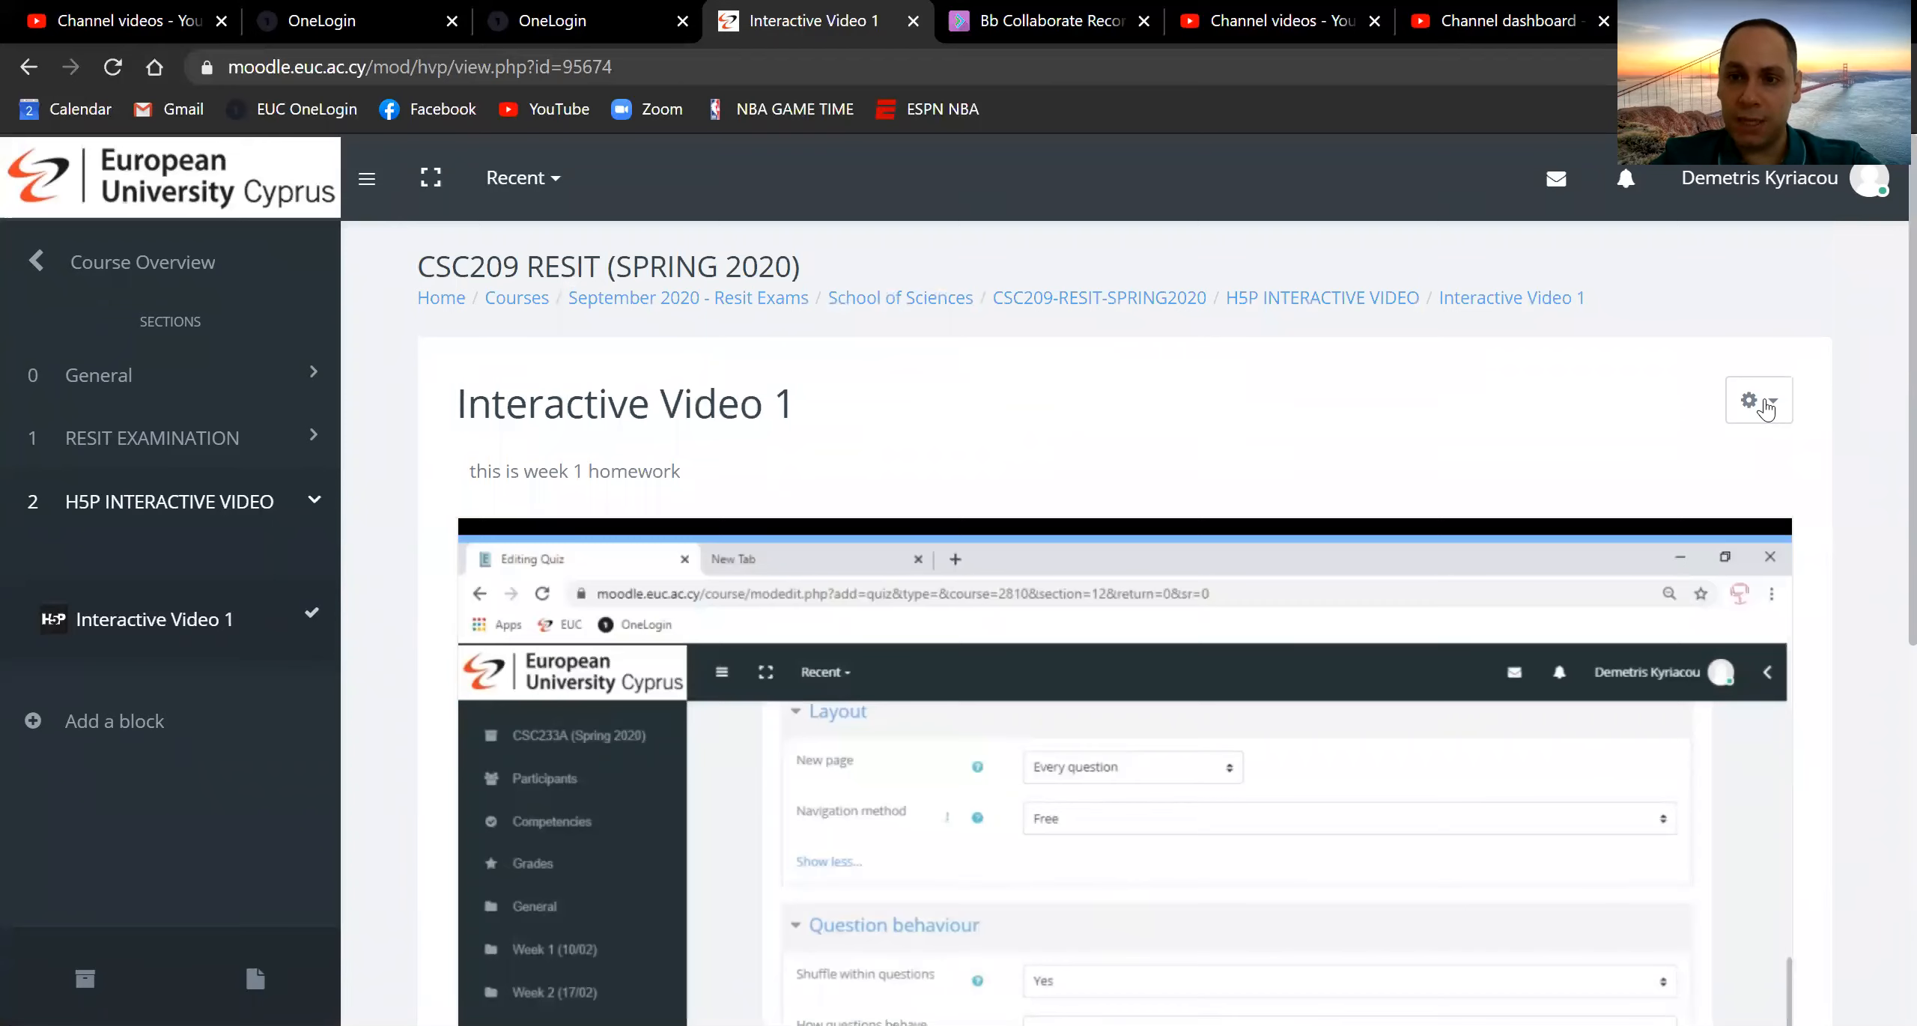
click(1758, 400)
click(1677, 443)
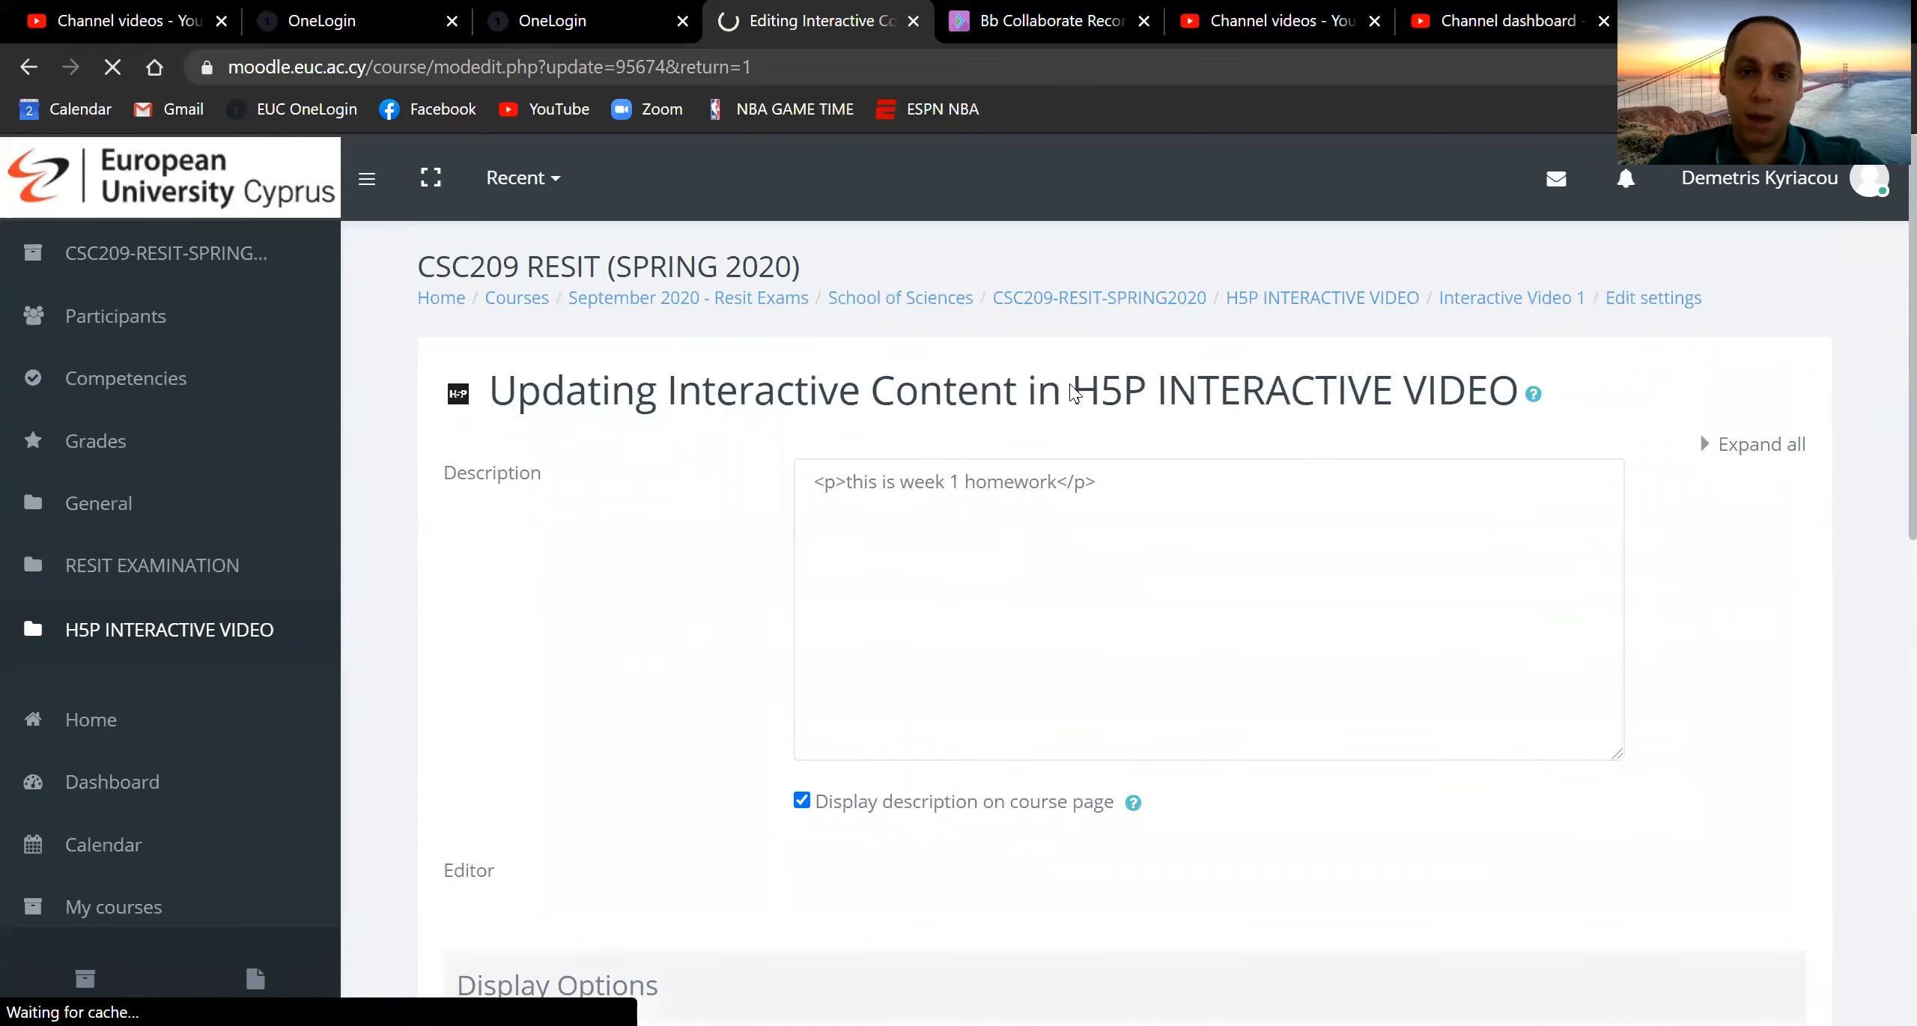
scroll(1075, 393, down, 10)
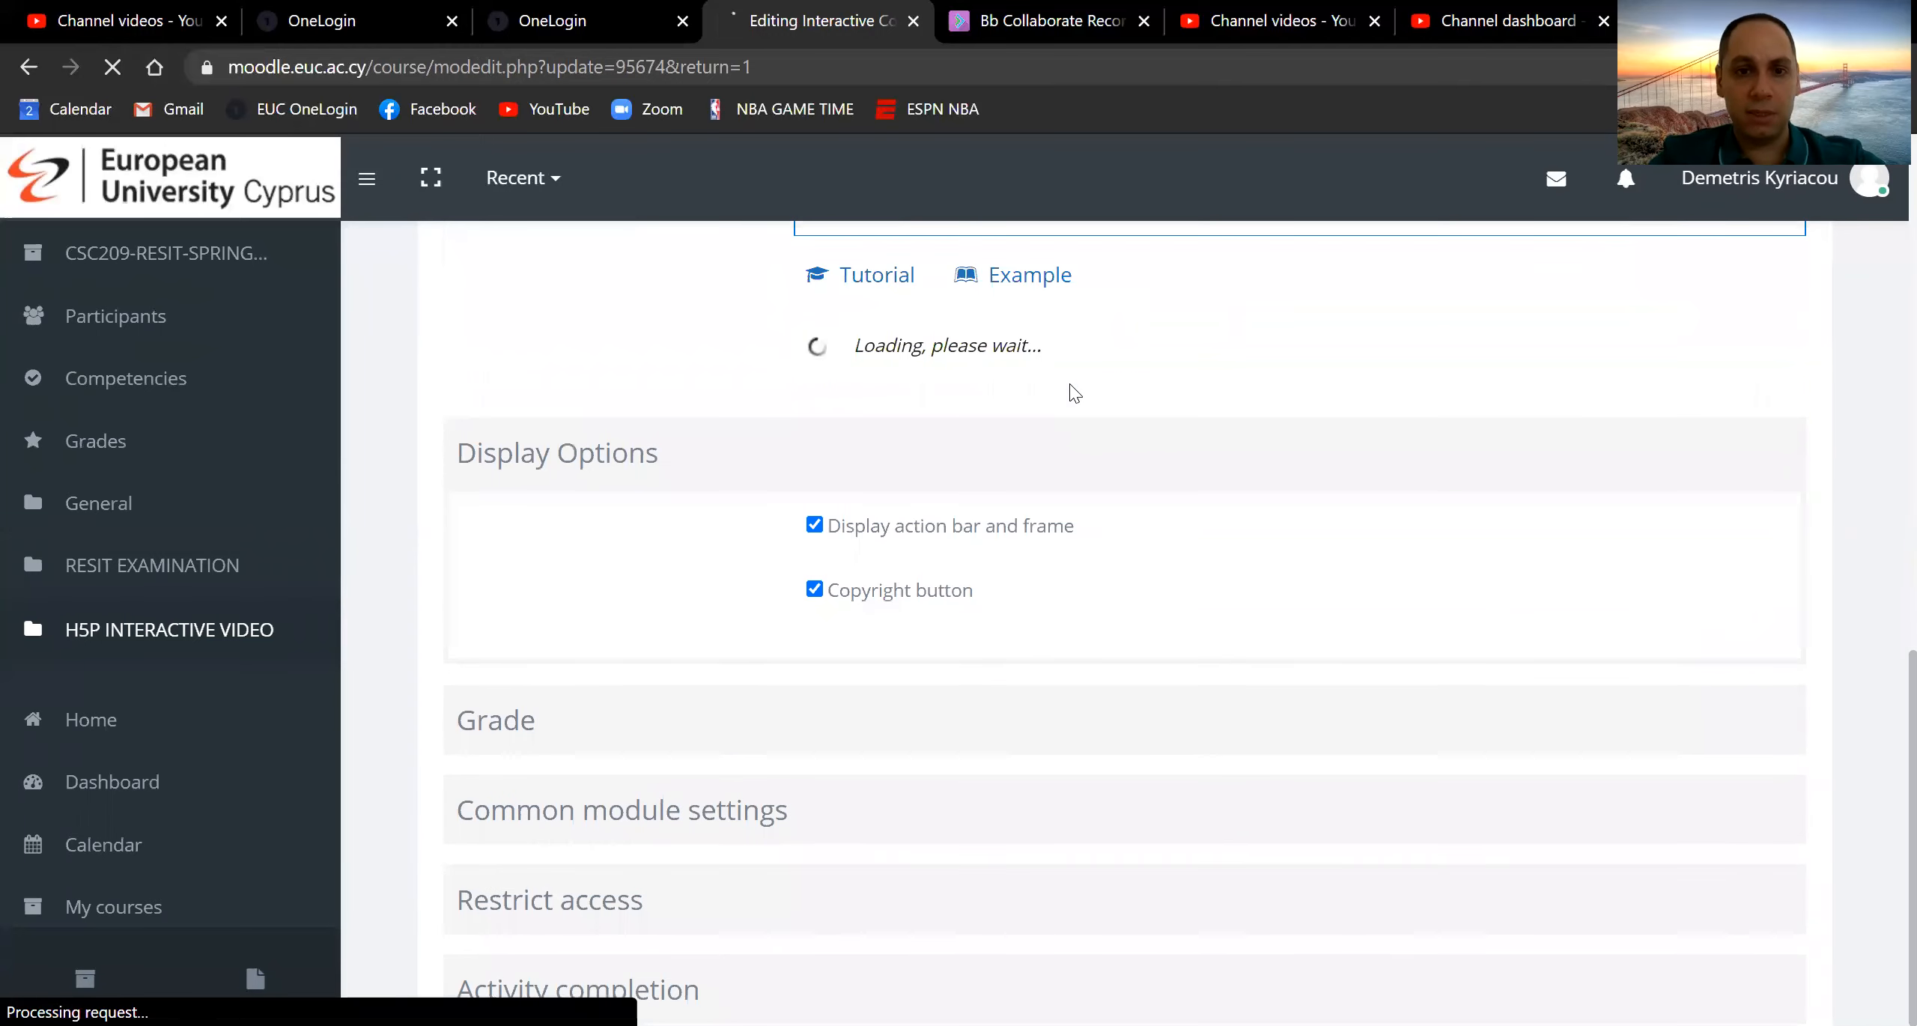
scroll(1075, 393, up, 3)
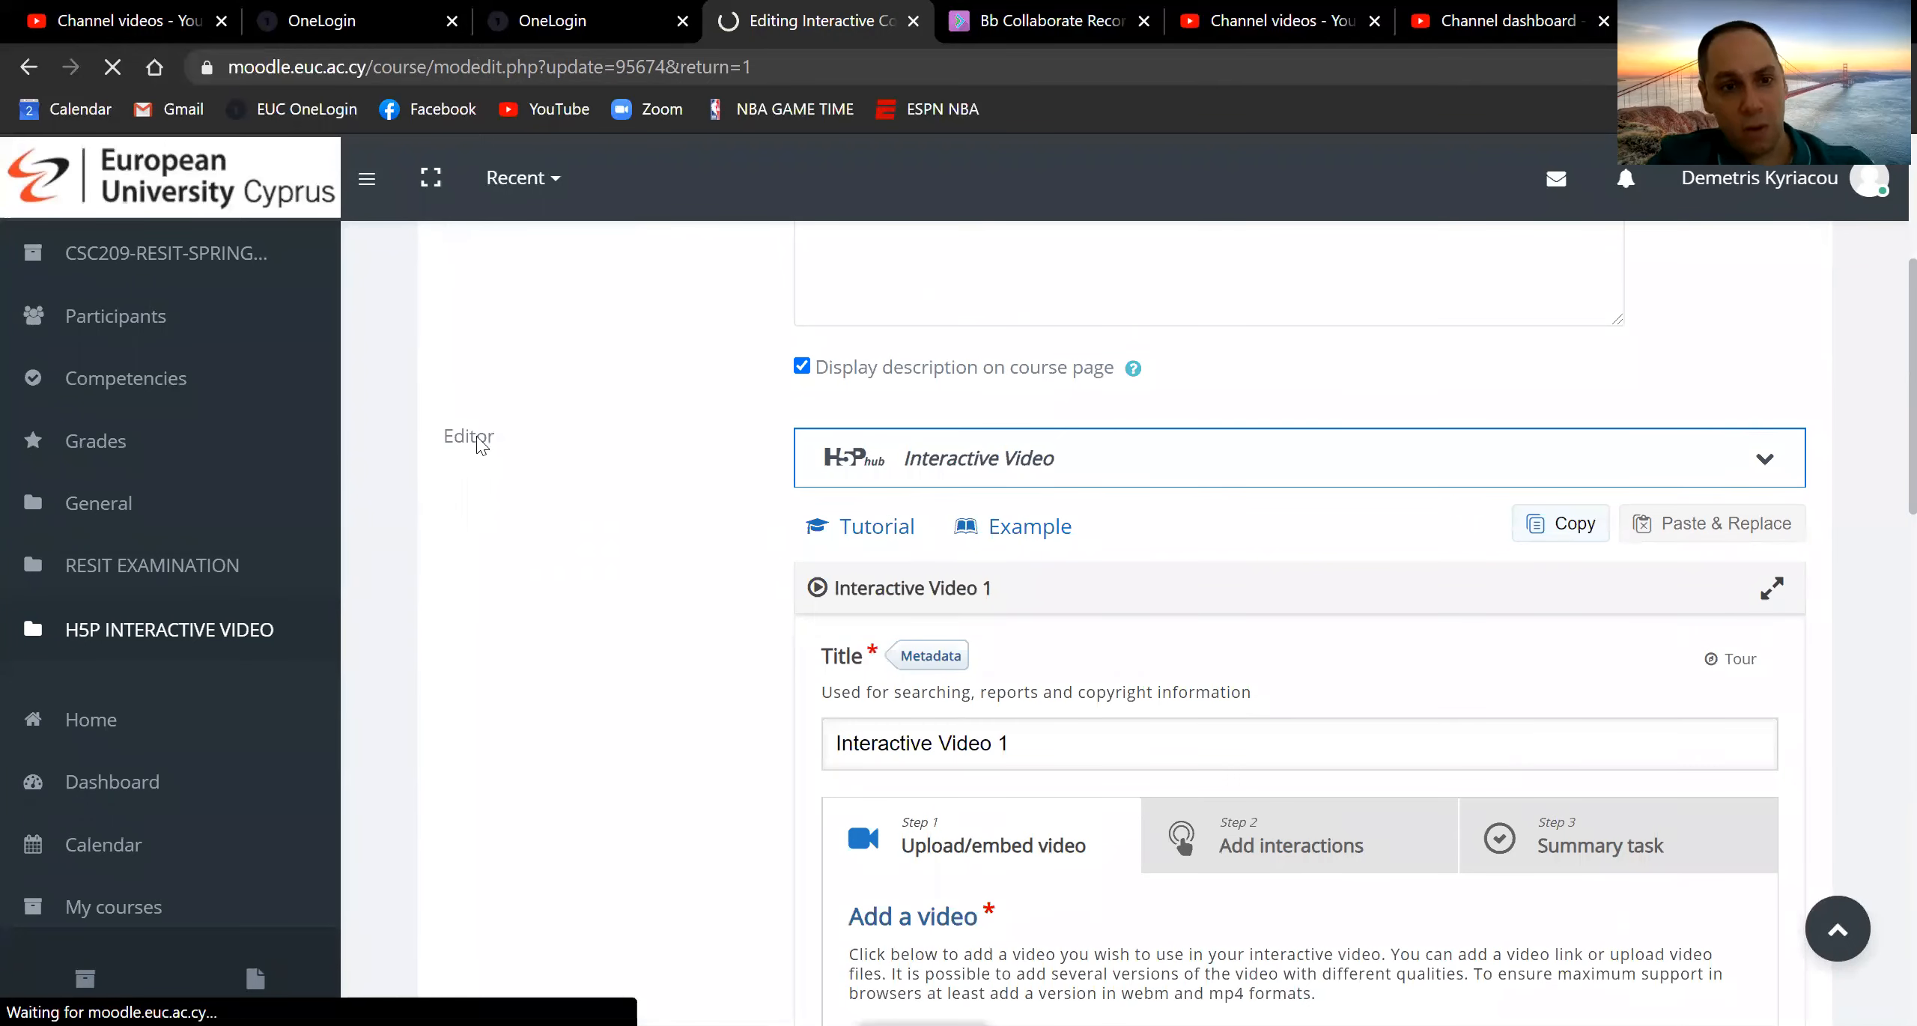
scroll(480, 445, up, 1)
double_click(464, 515)
scroll(990, 692, down, 10)
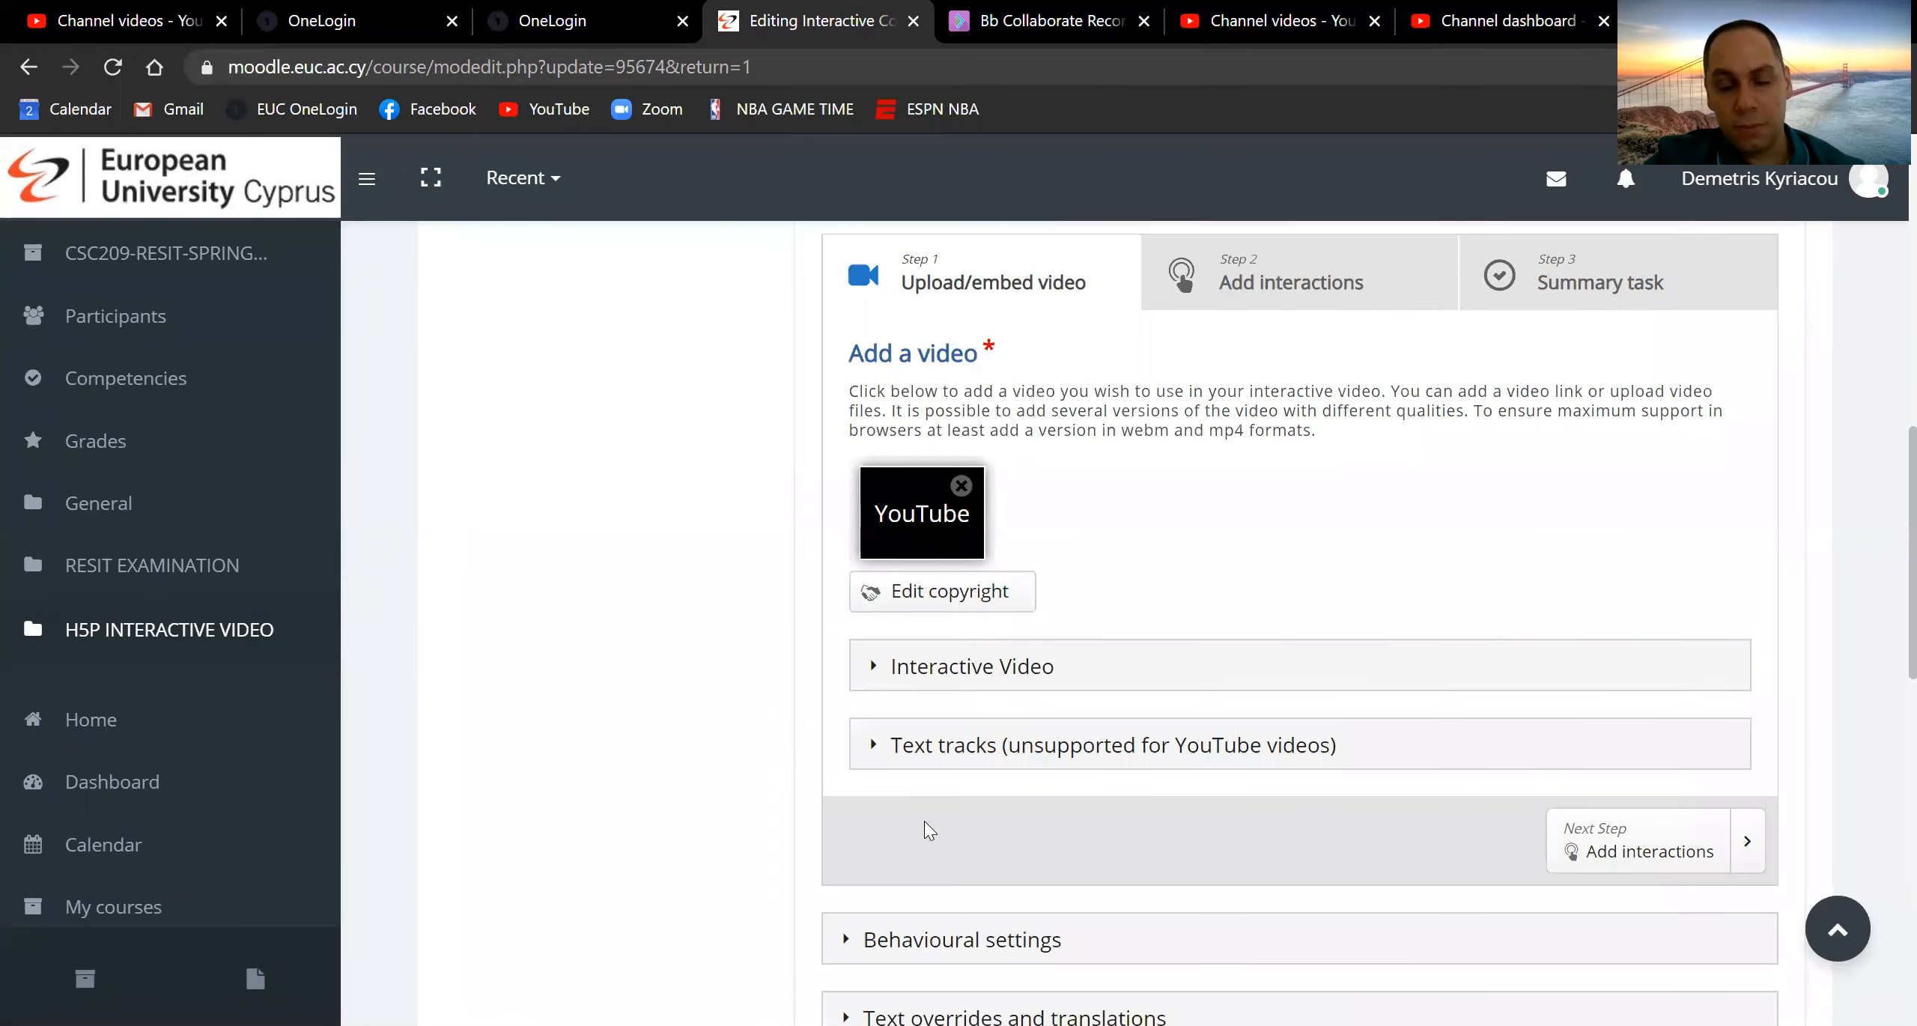
scroll(921, 835, down, 3)
click(847, 624)
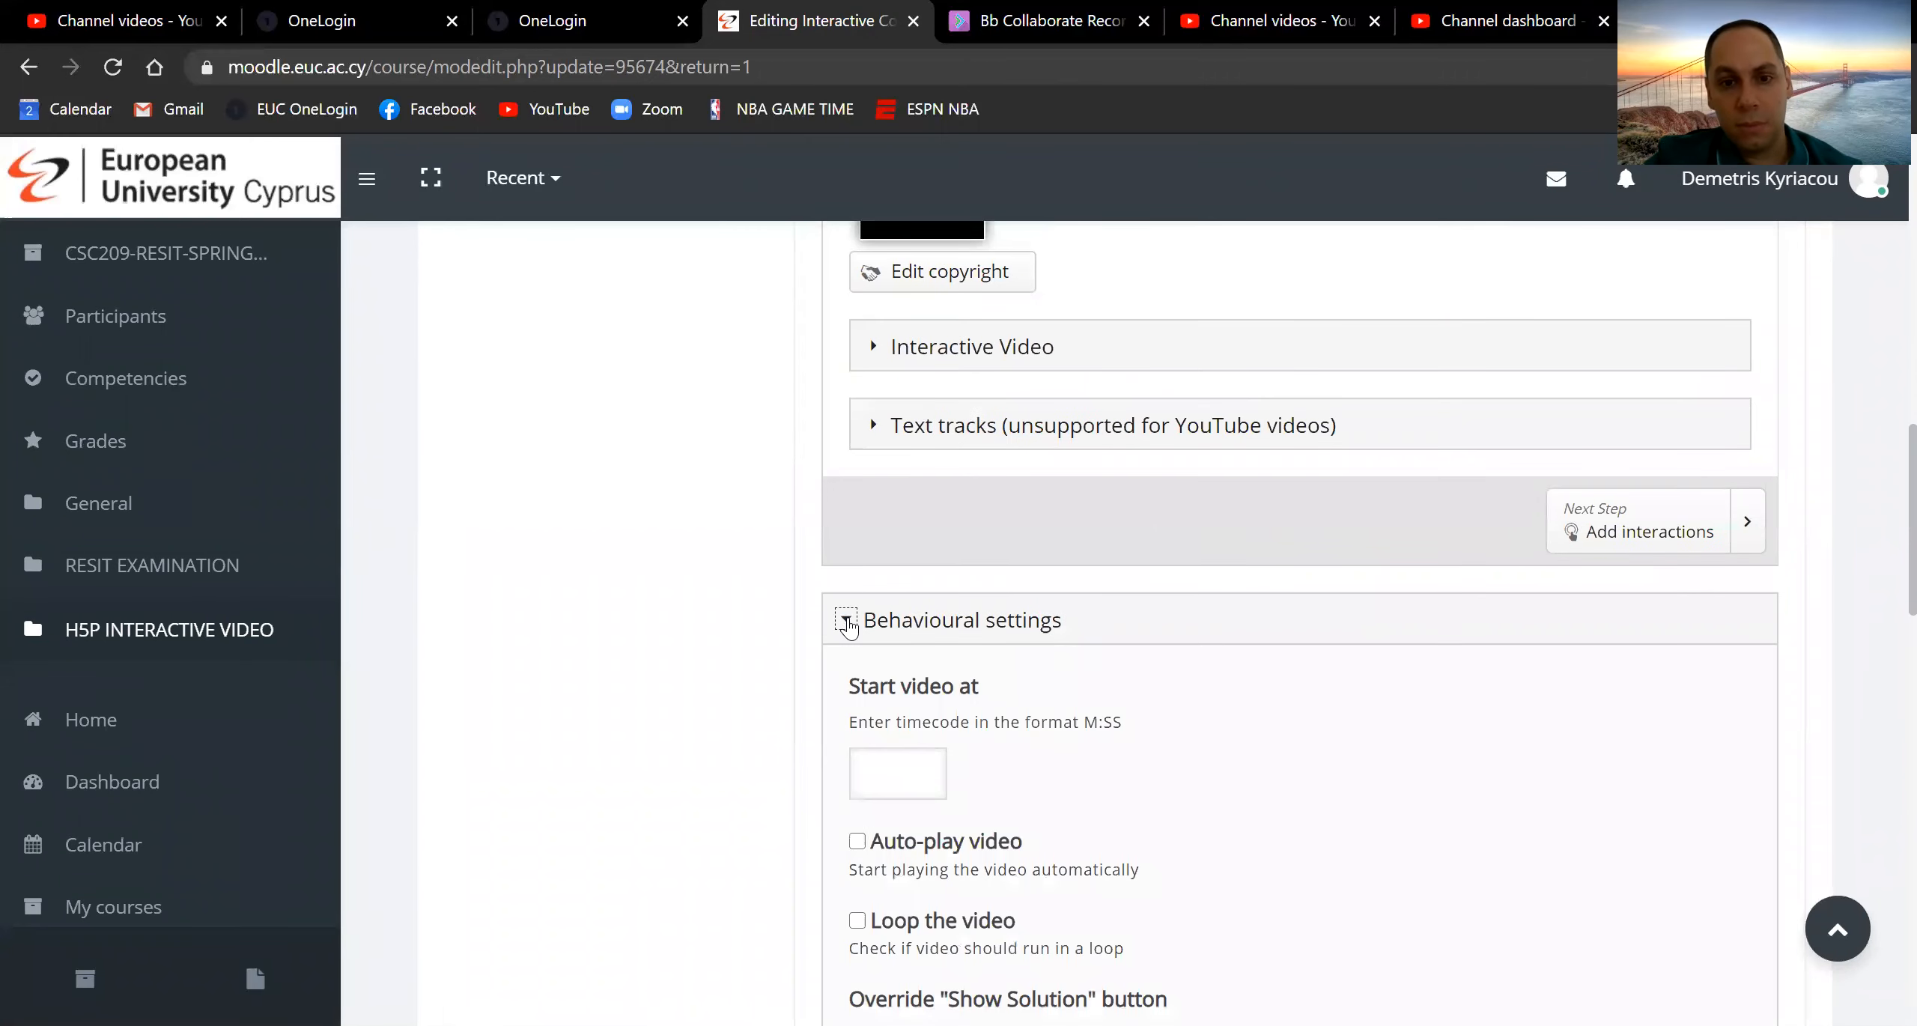
Enable "Prevent skipping forward in a video" and "Show button for rewinding 10 seconds", and save and display the activity
scroll(1056, 632, down, 1)
scroll(1056, 632, down, 6)
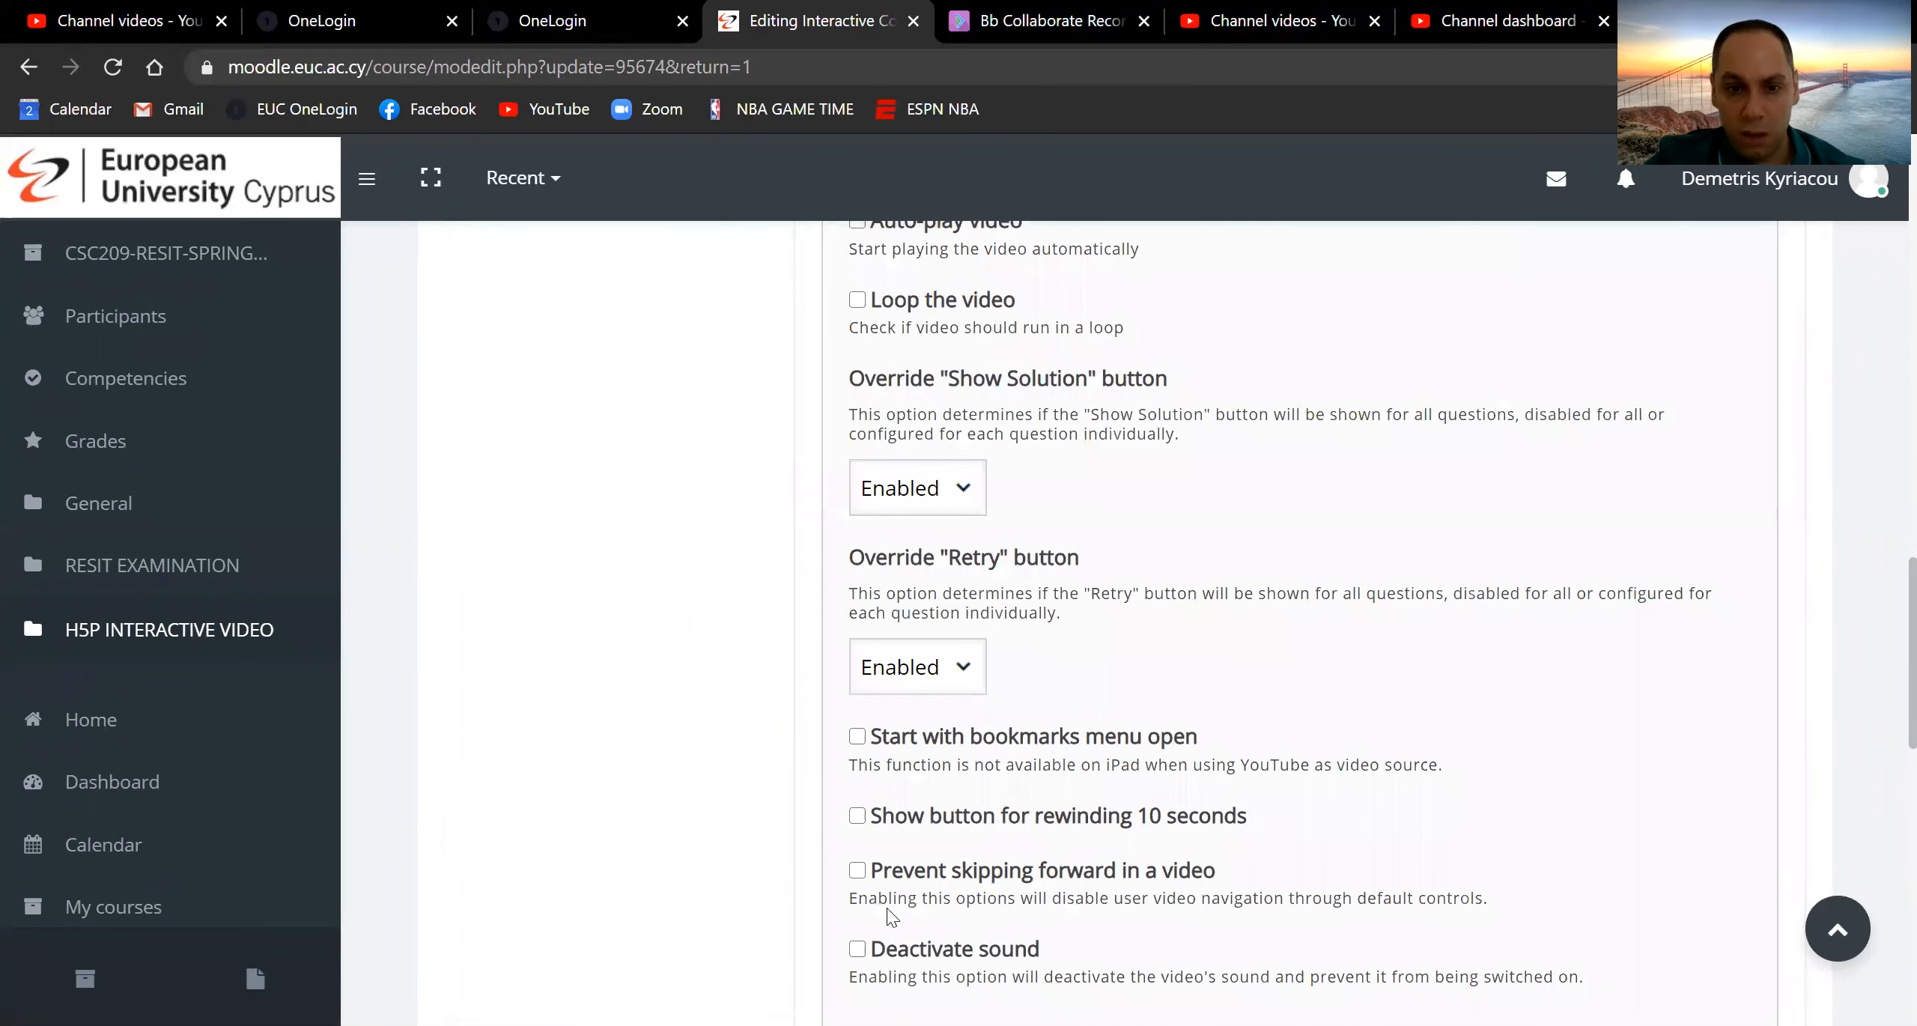
click(857, 871)
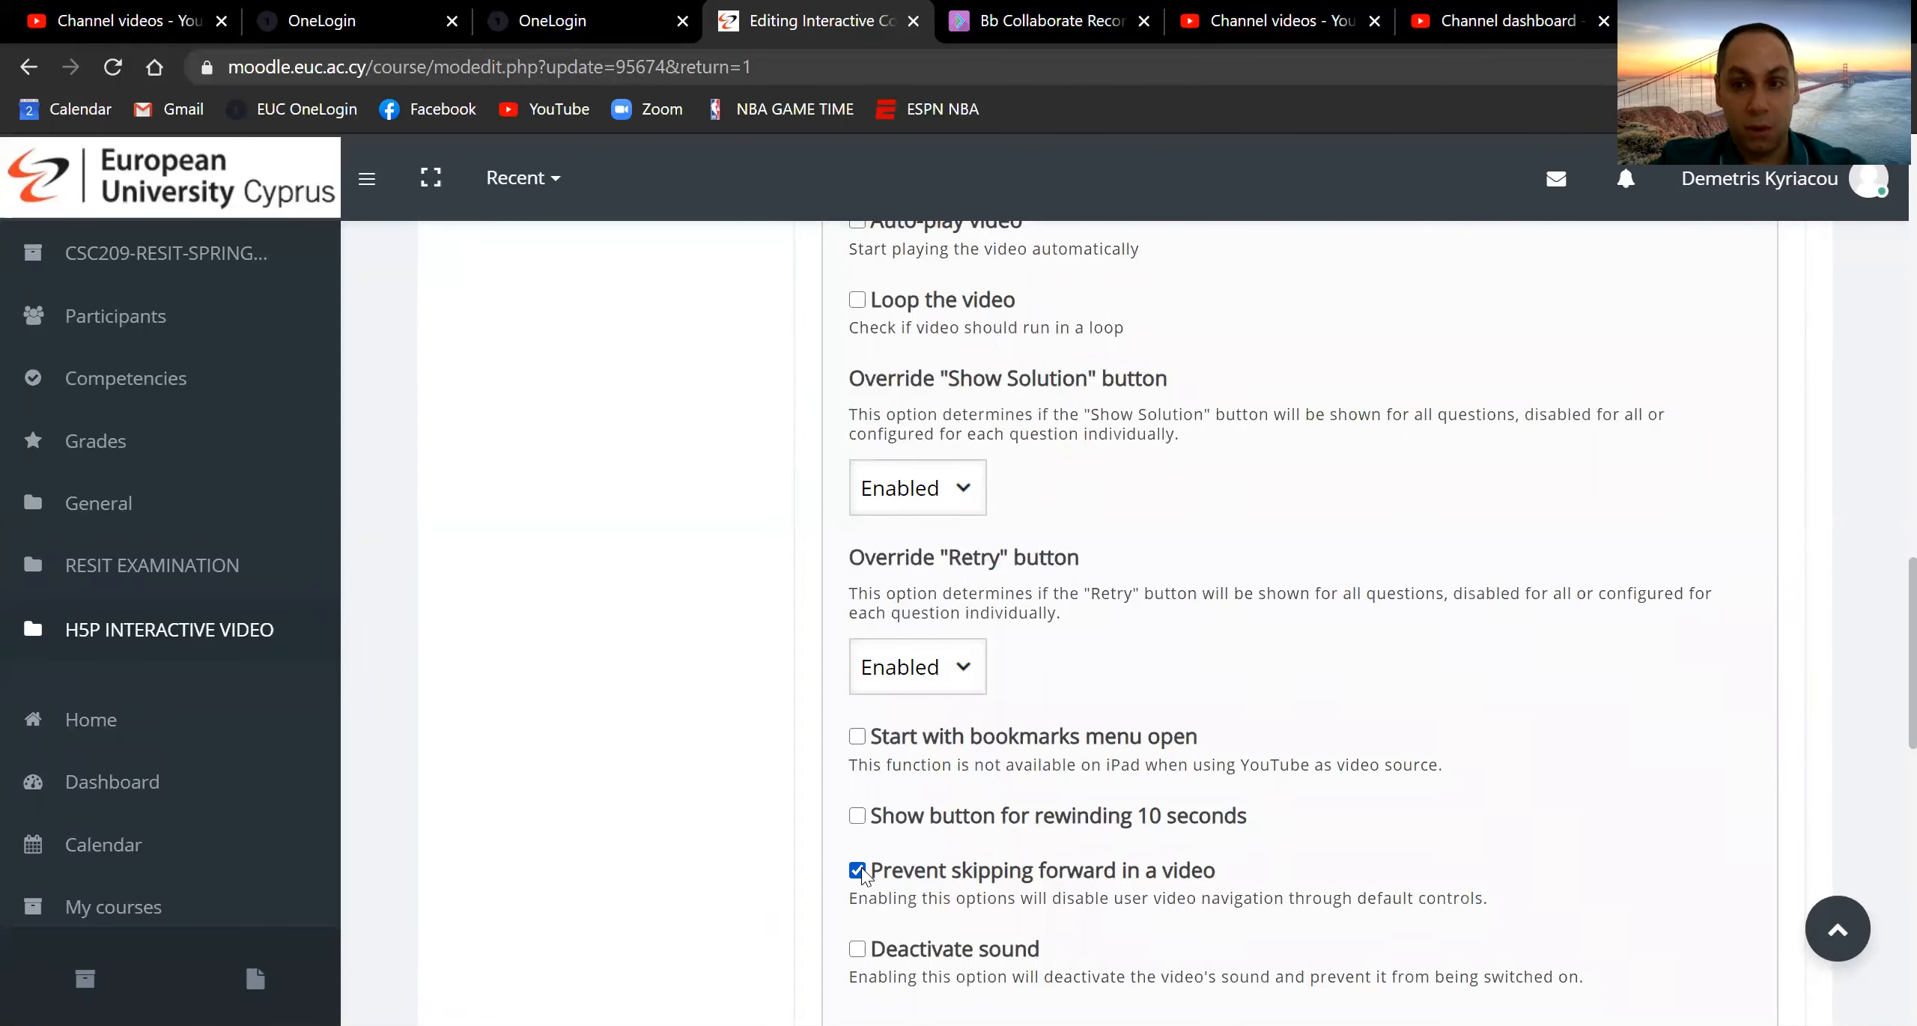
click(857, 816)
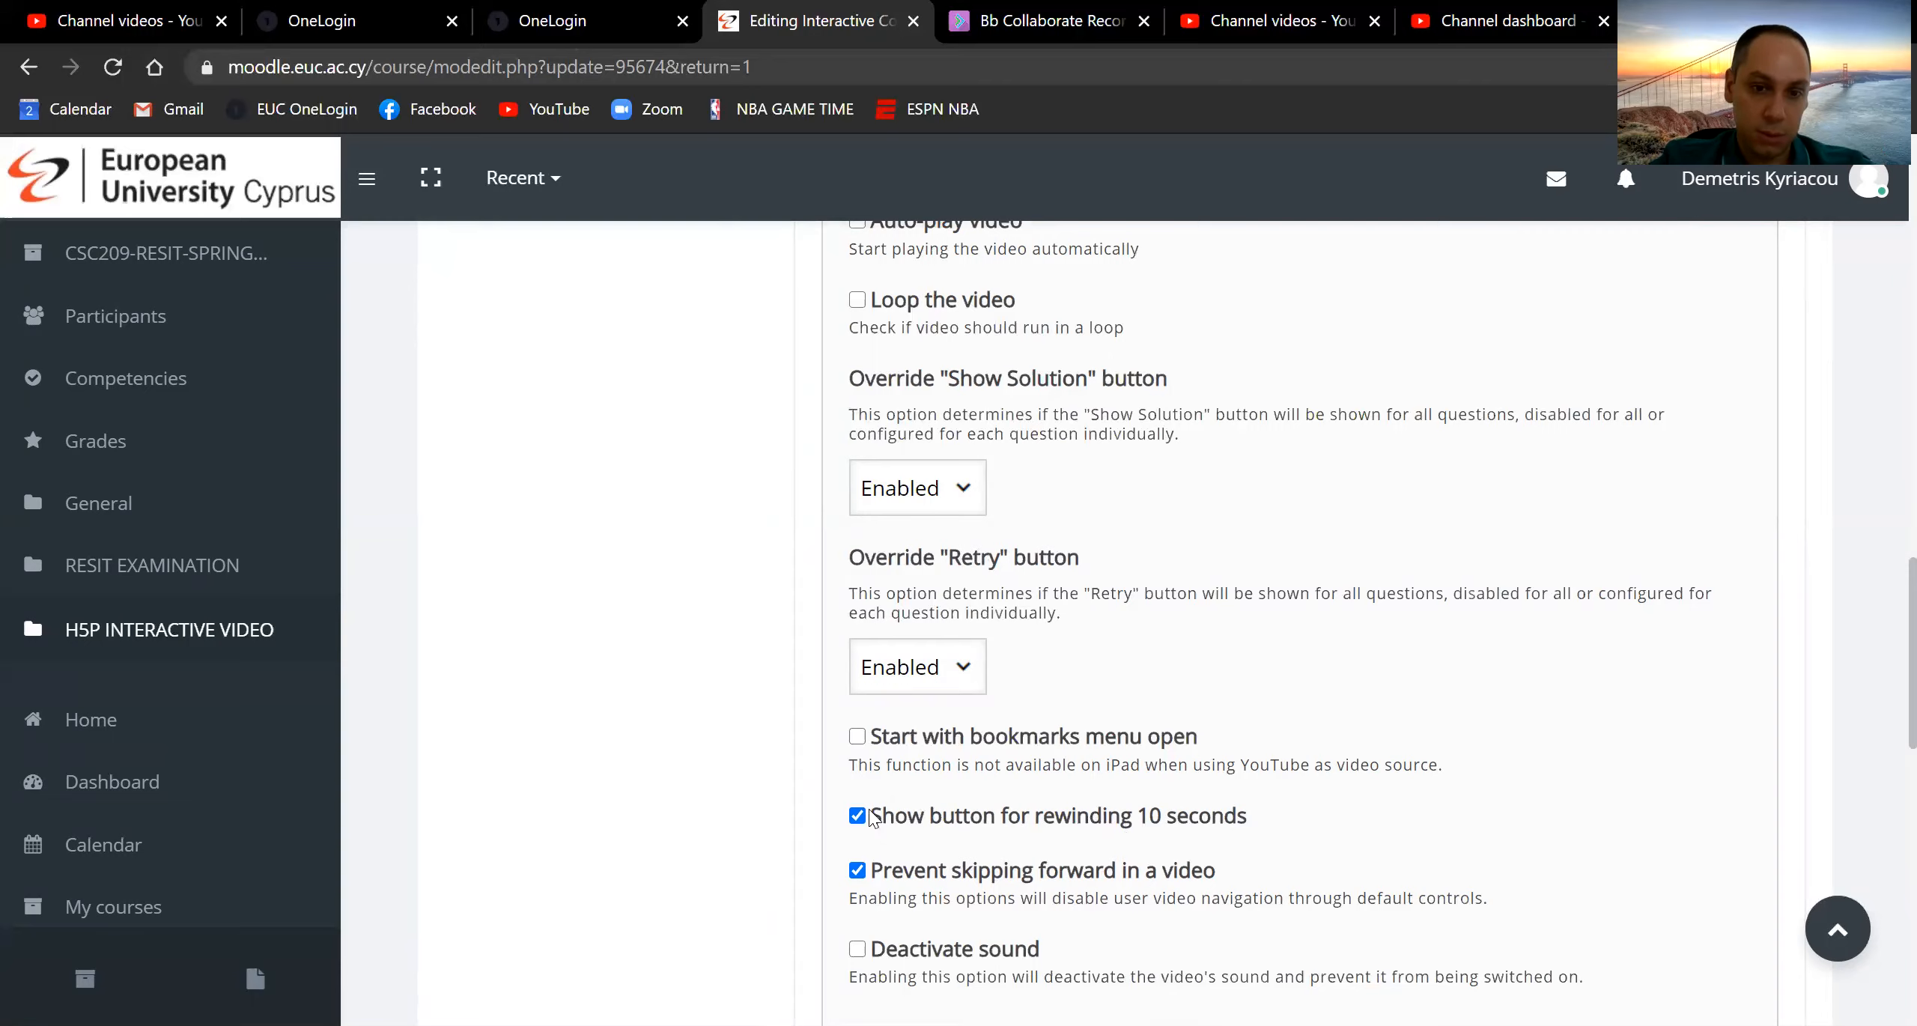
scroll(1251, 757, down, 5)
scroll(1250, 756, down, 6)
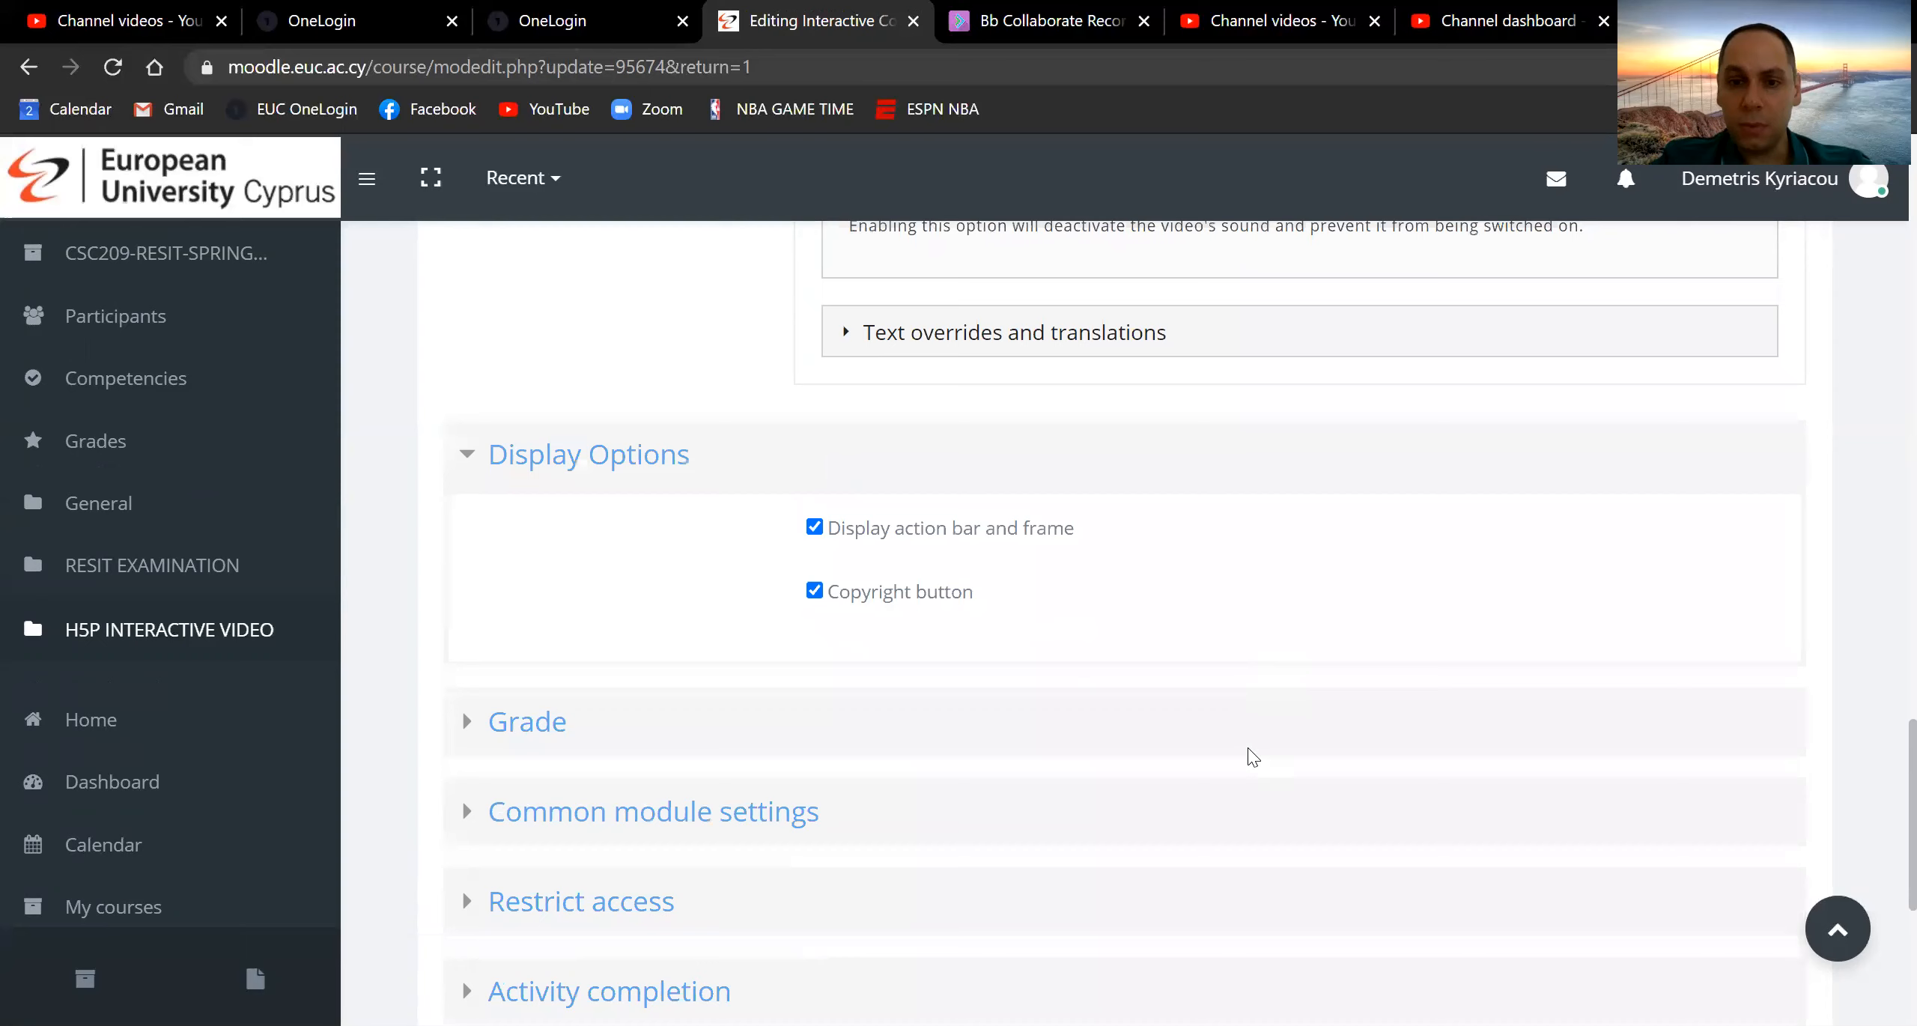
click(1190, 887)
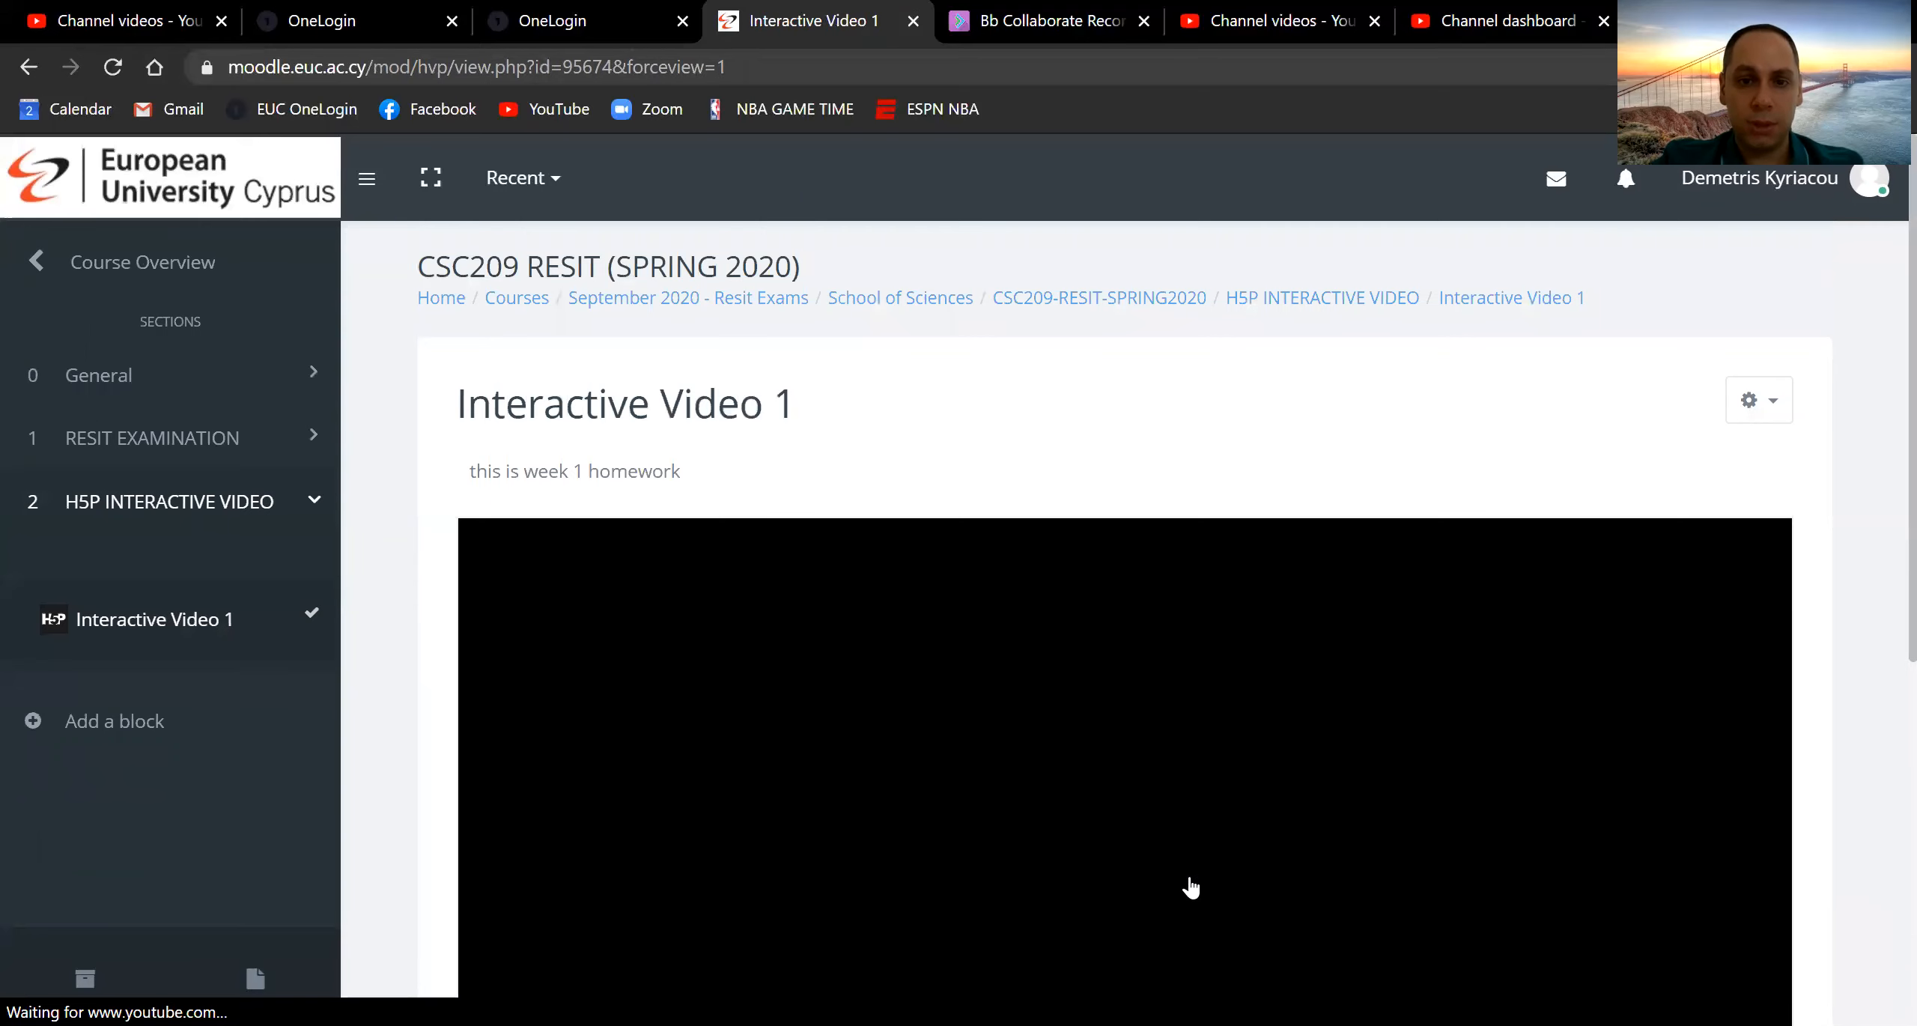
Play the updated interactive video and rewind it by 10 seconds to test its playback controls
click(1123, 894)
scroll(1710, 697, down, 3)
scroll(1711, 698, down, 3)
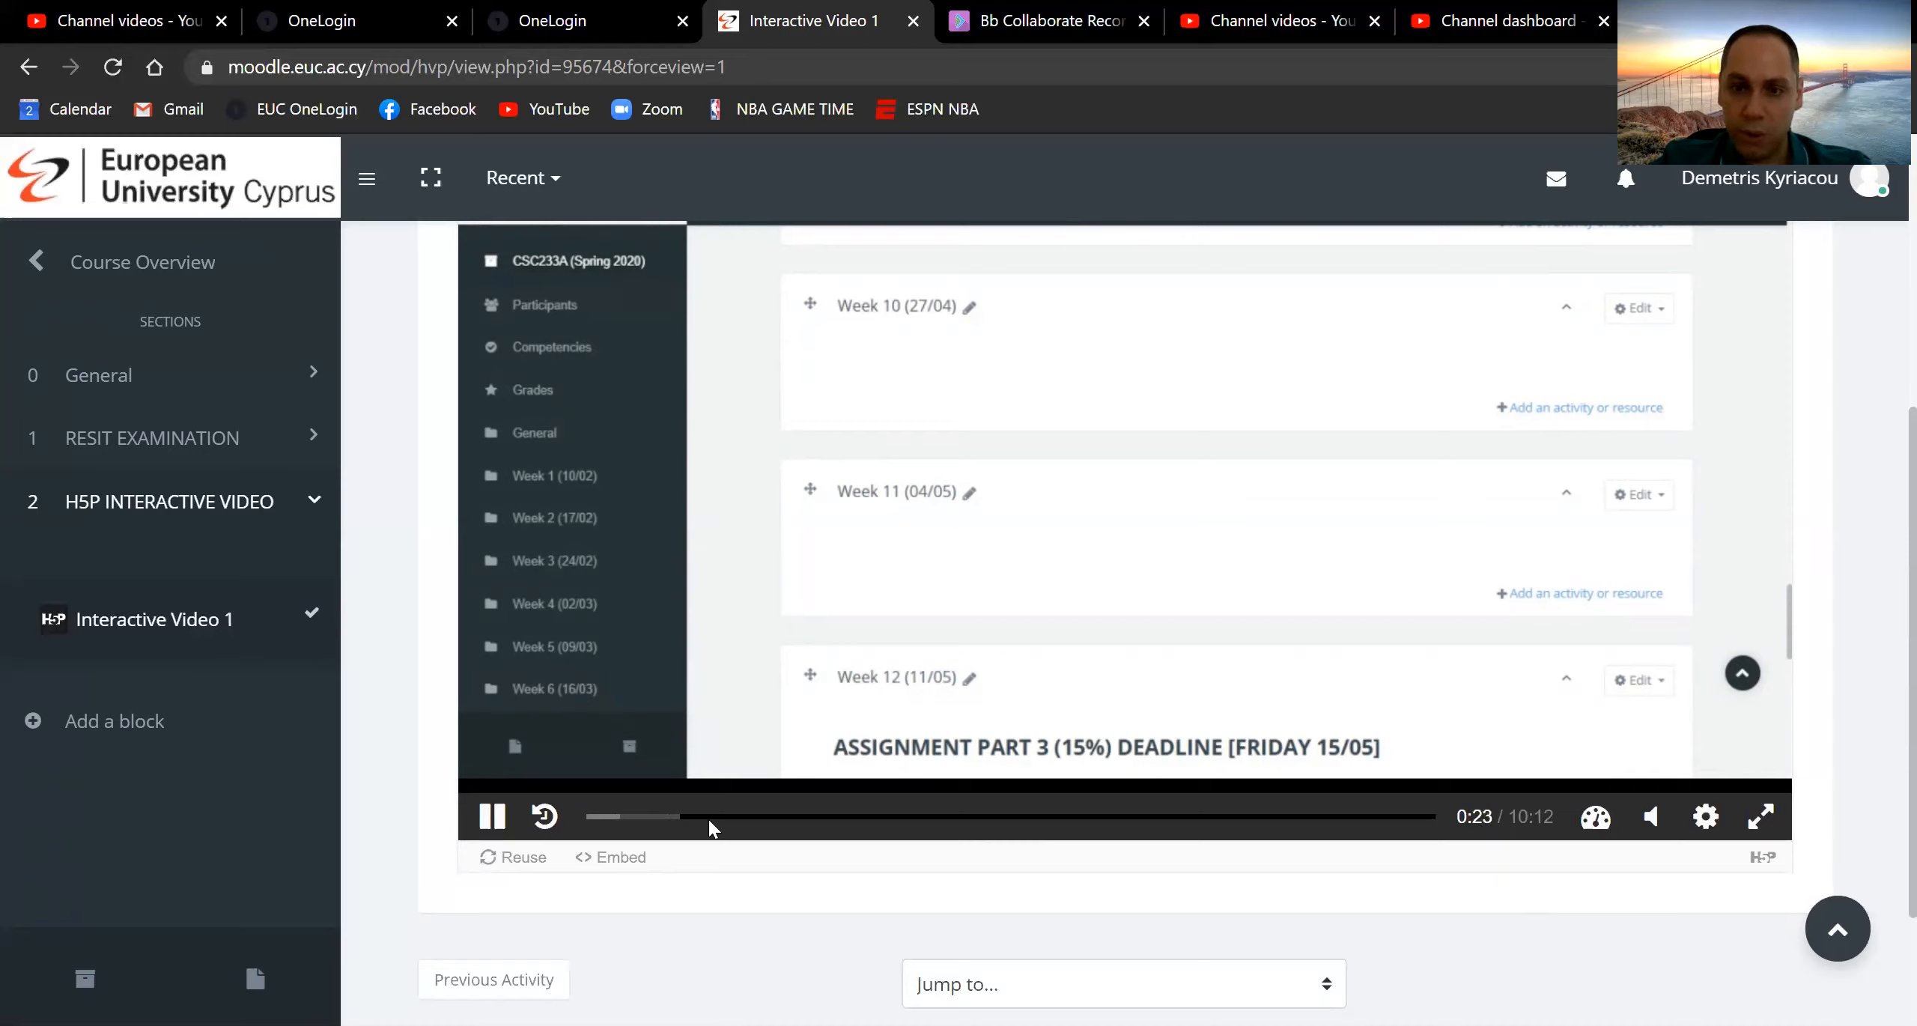
click(545, 816)
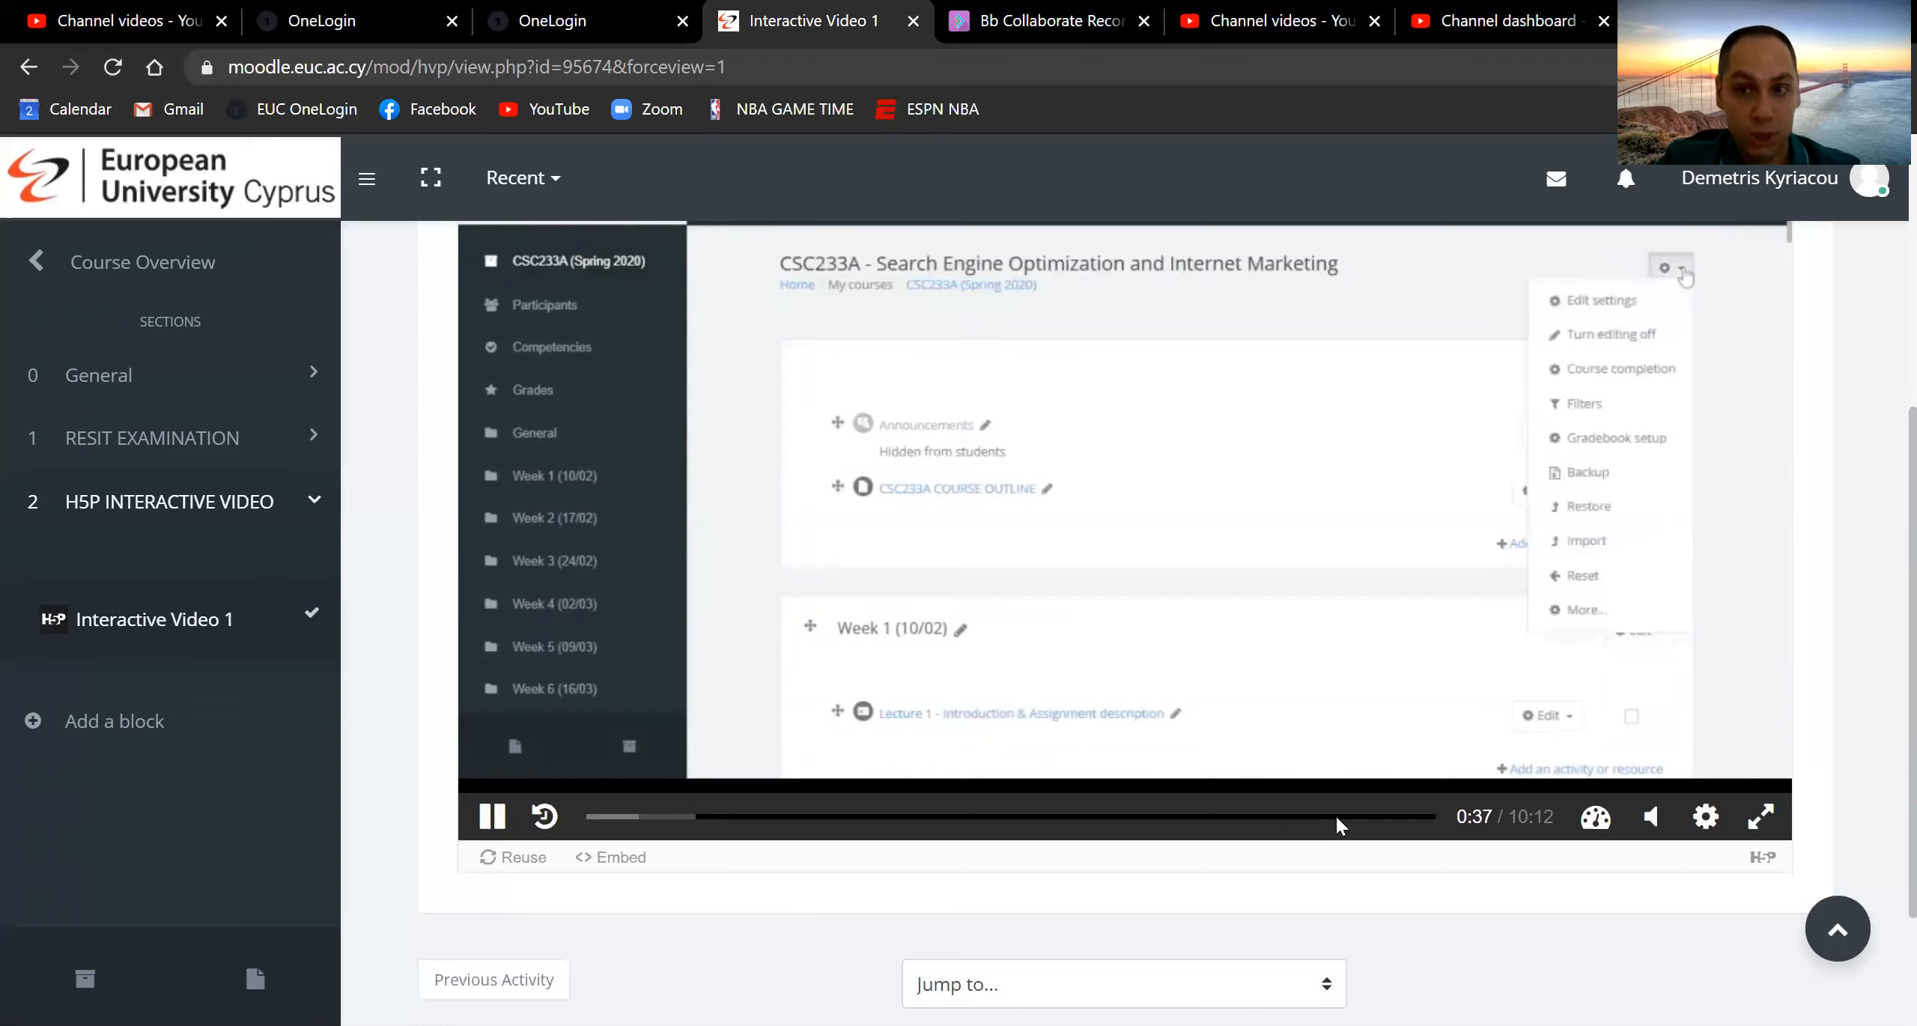
Look over the activity page around the player and pause the Lecture 1 video
scroll(1336, 816, down, 3)
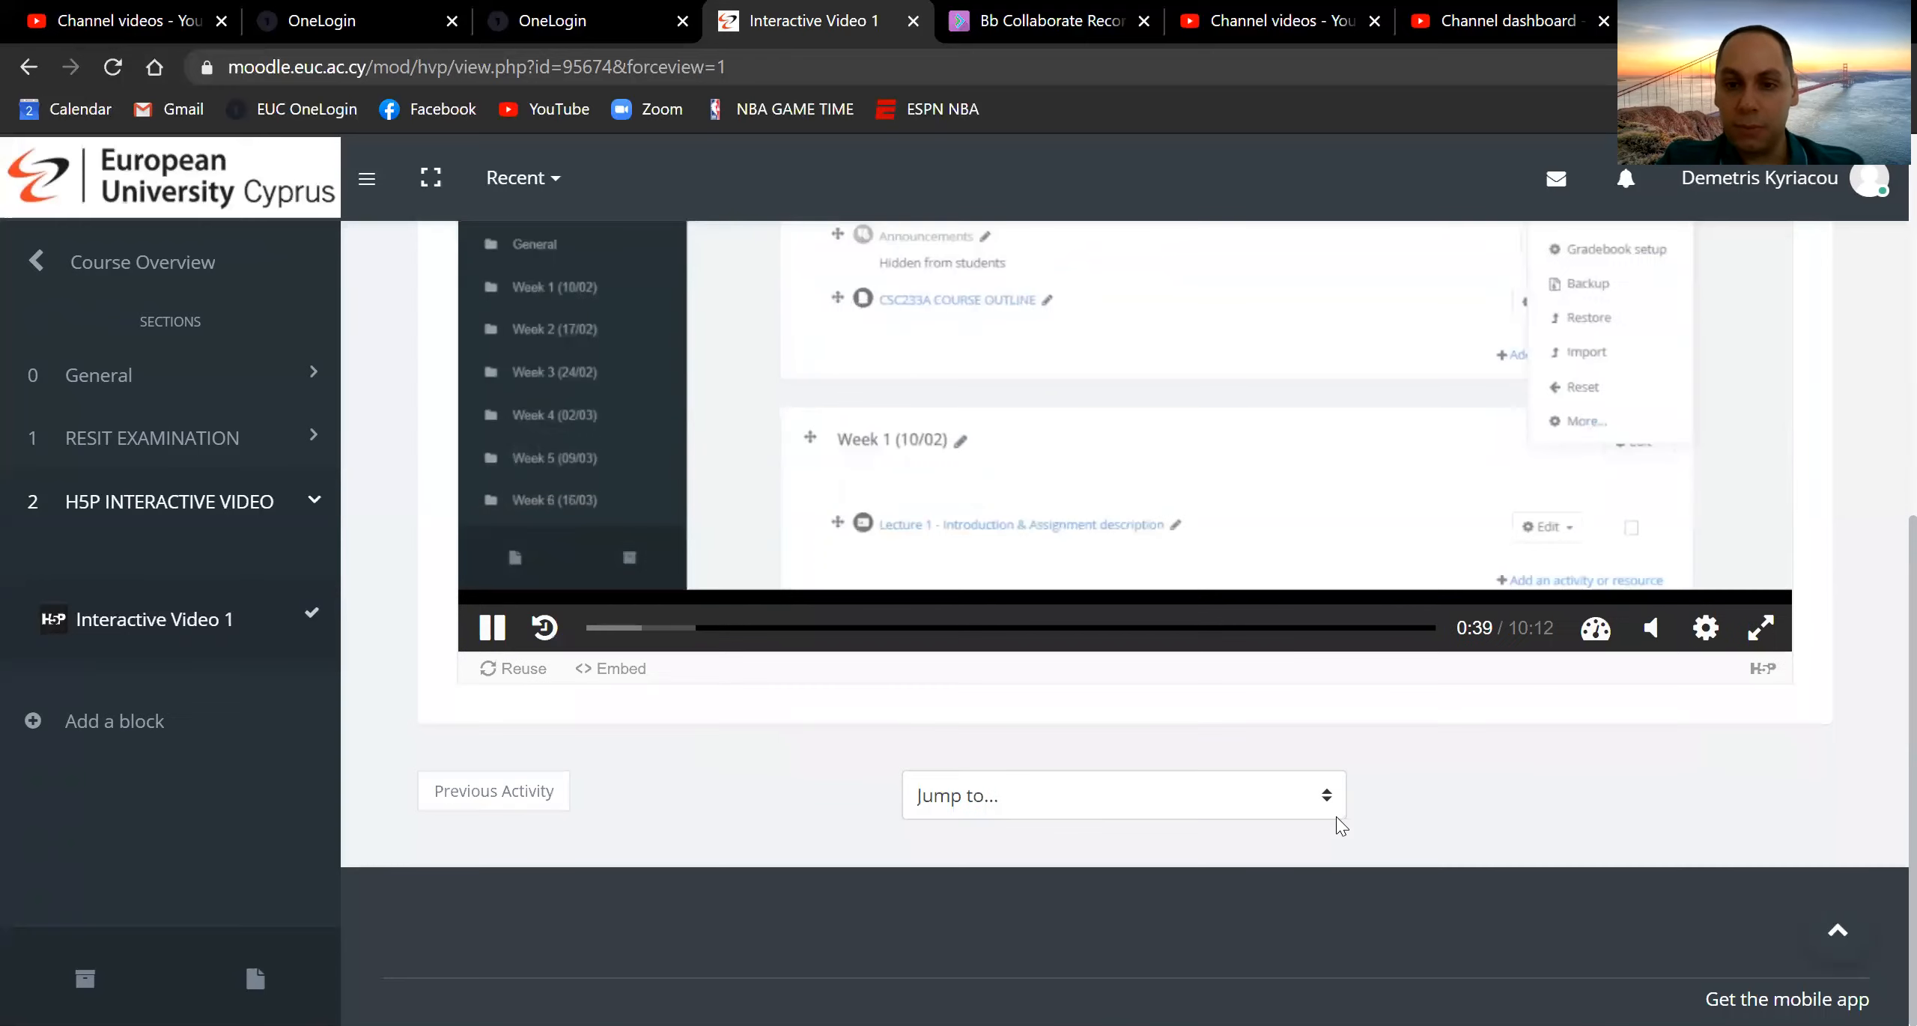
scroll(1335, 816, up, 8)
scroll(1341, 826, down, 3)
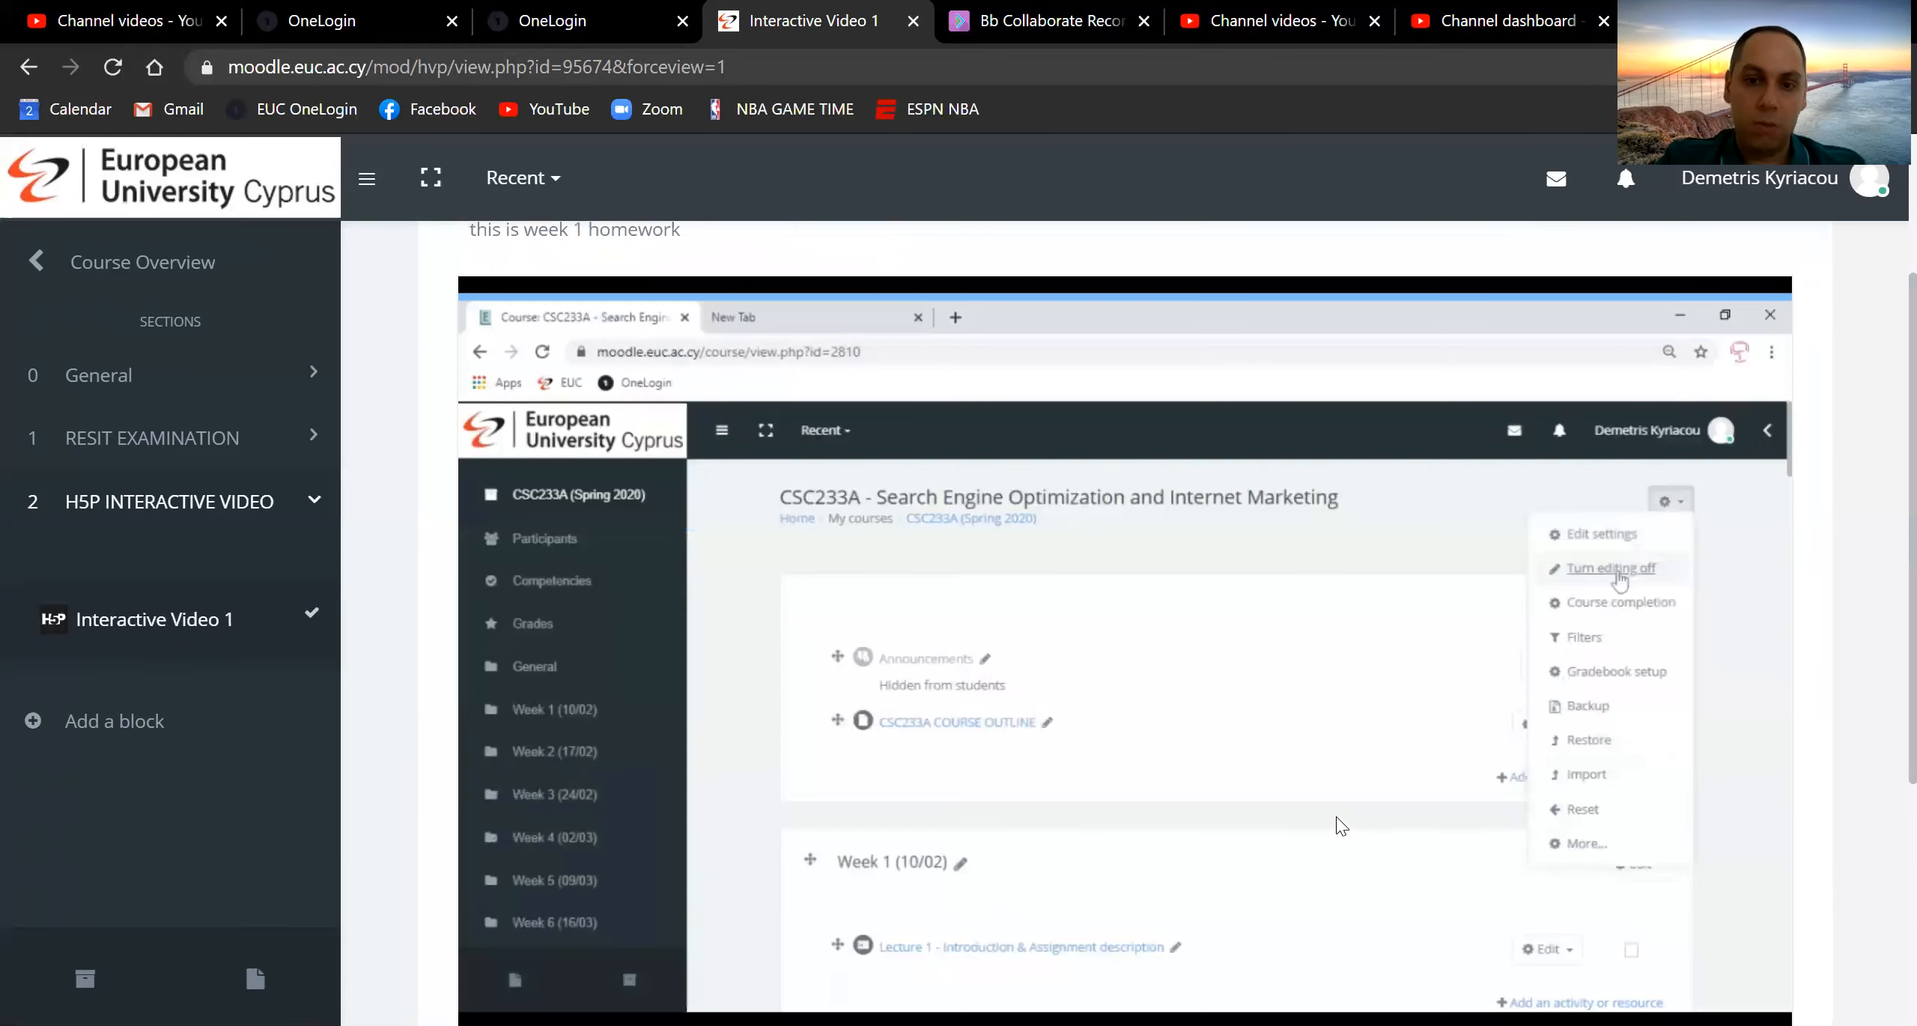
click(1172, 770)
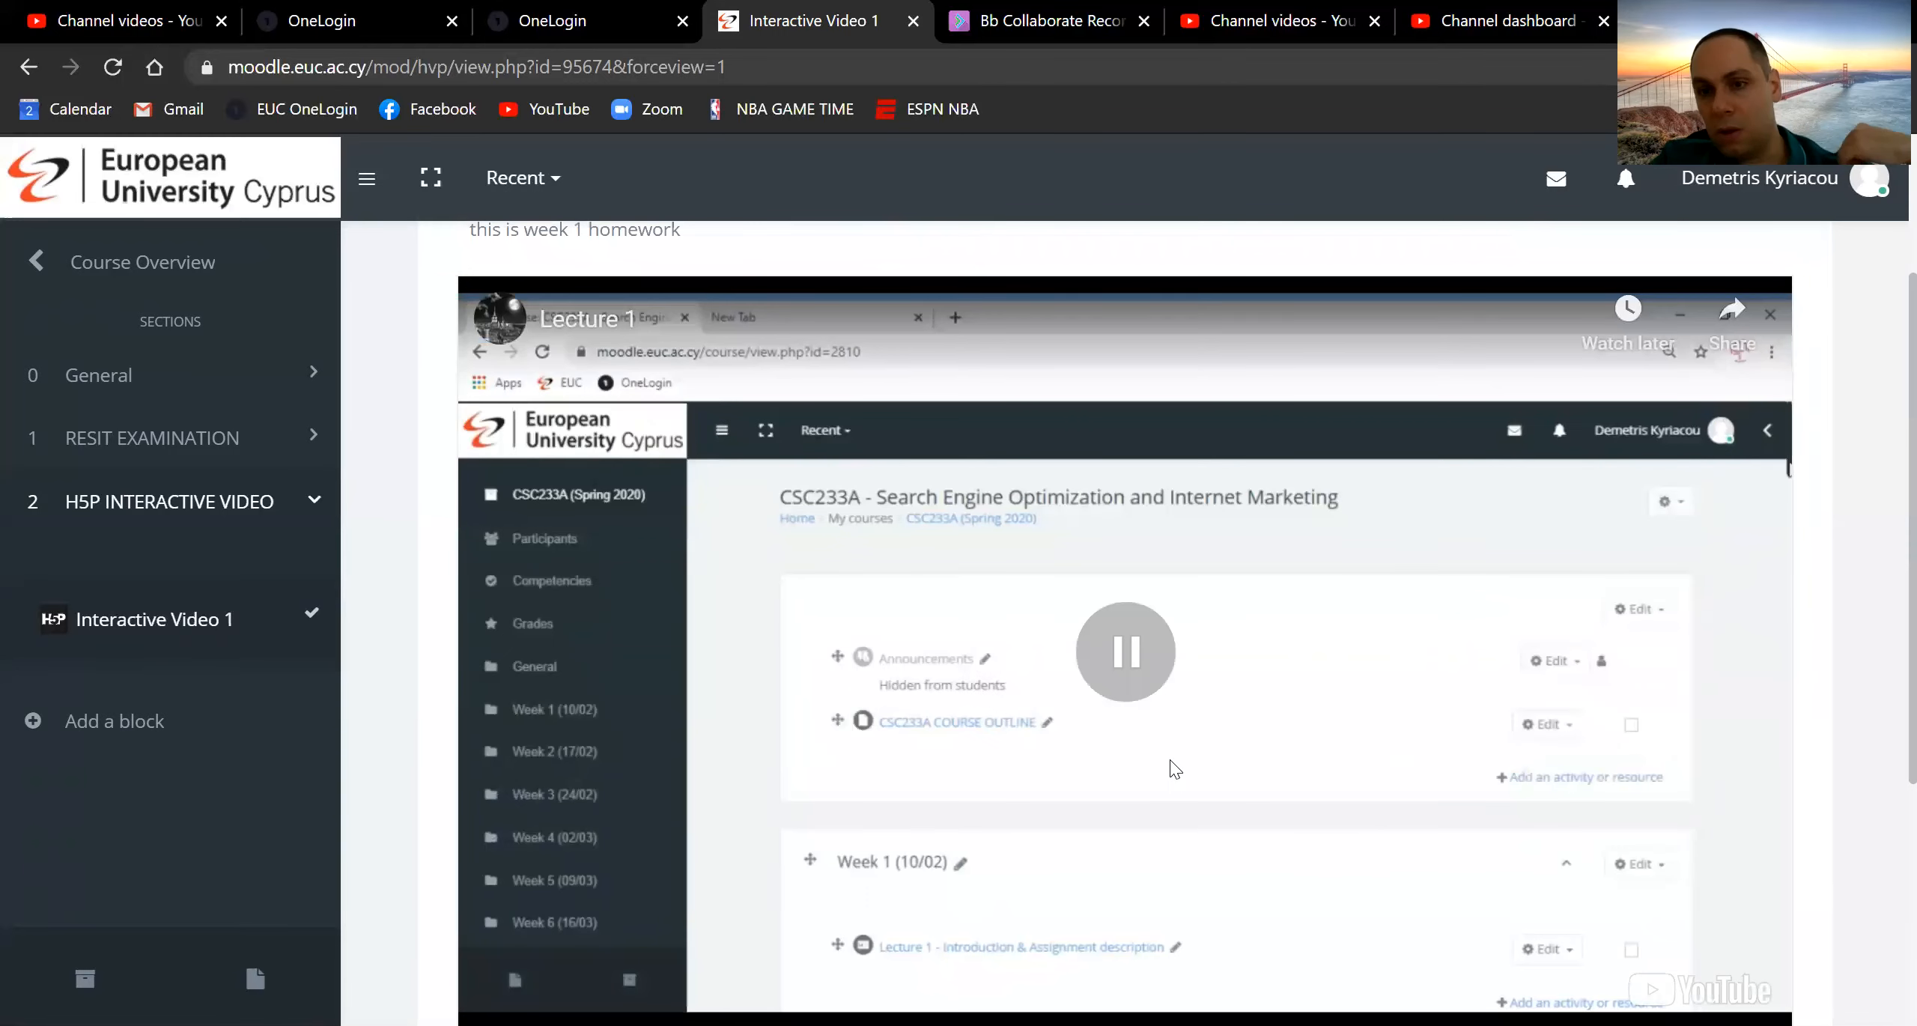